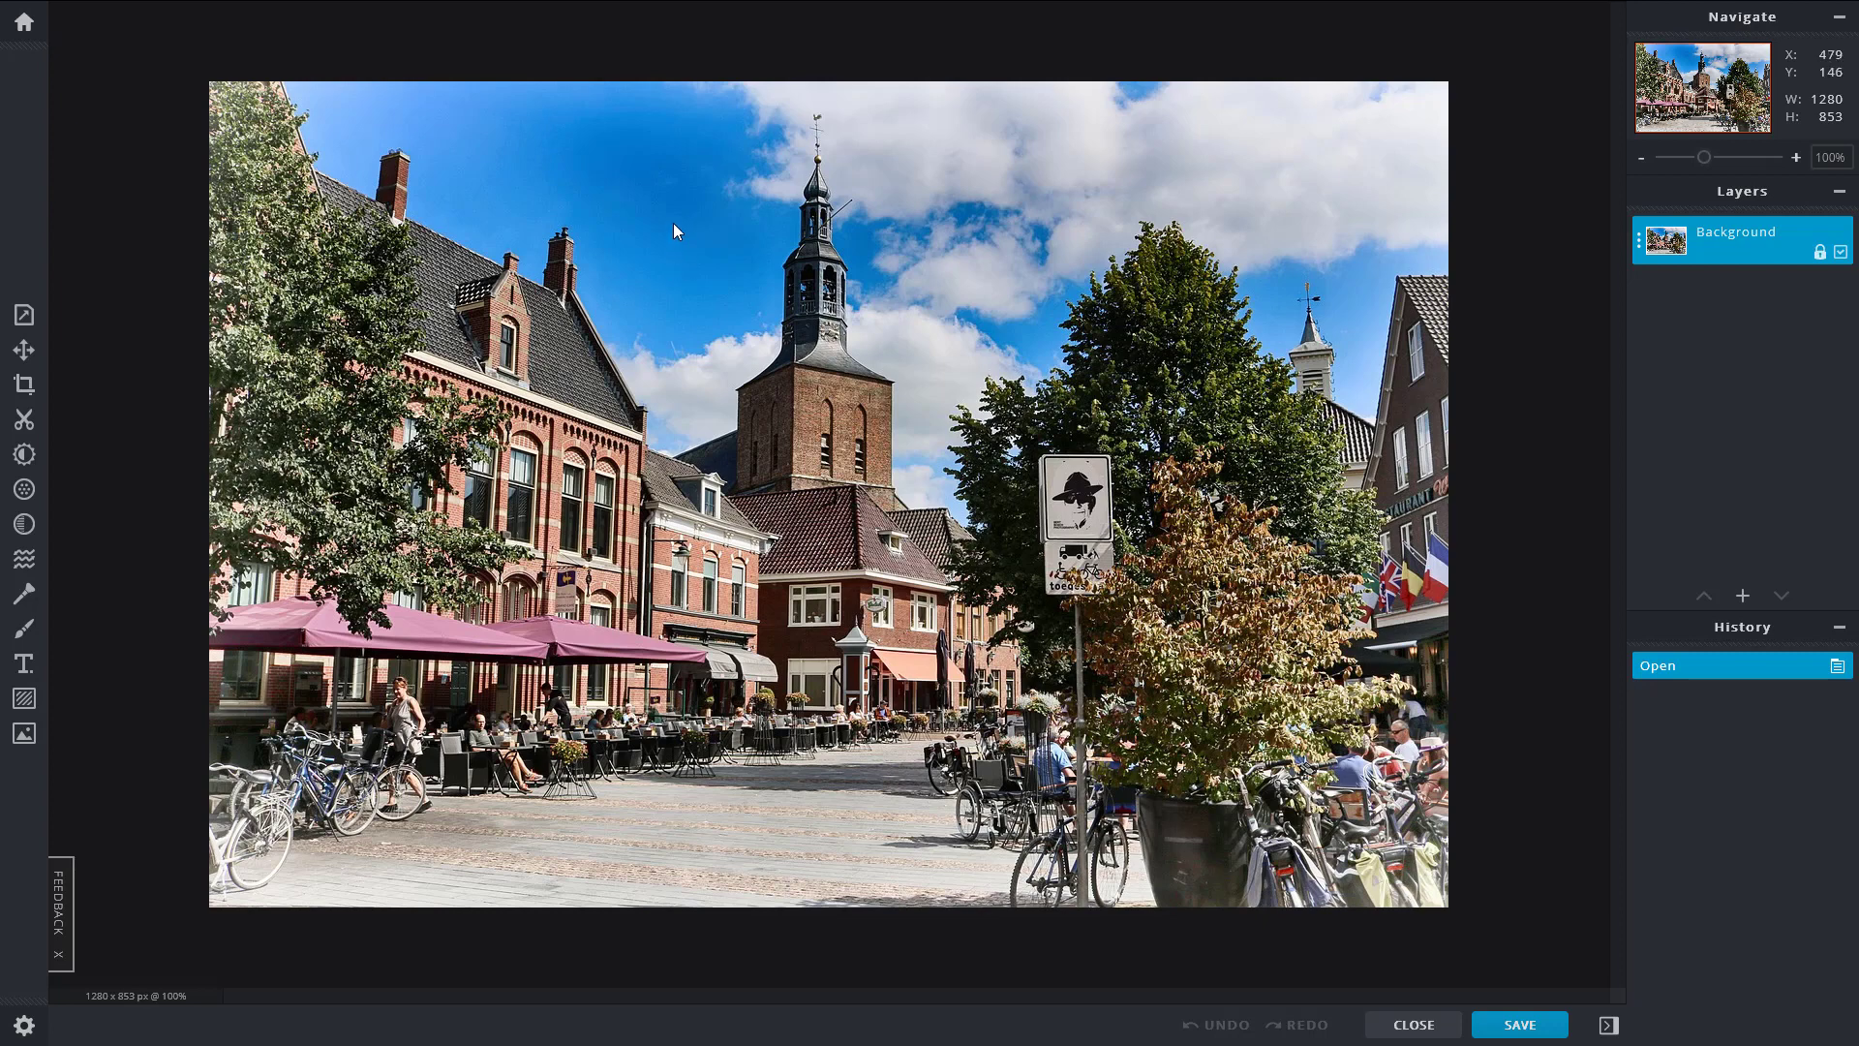
Step: Duplicate the Background layer of the town square photo
{"action": "left_click", "coordinate": [1717, 236]}
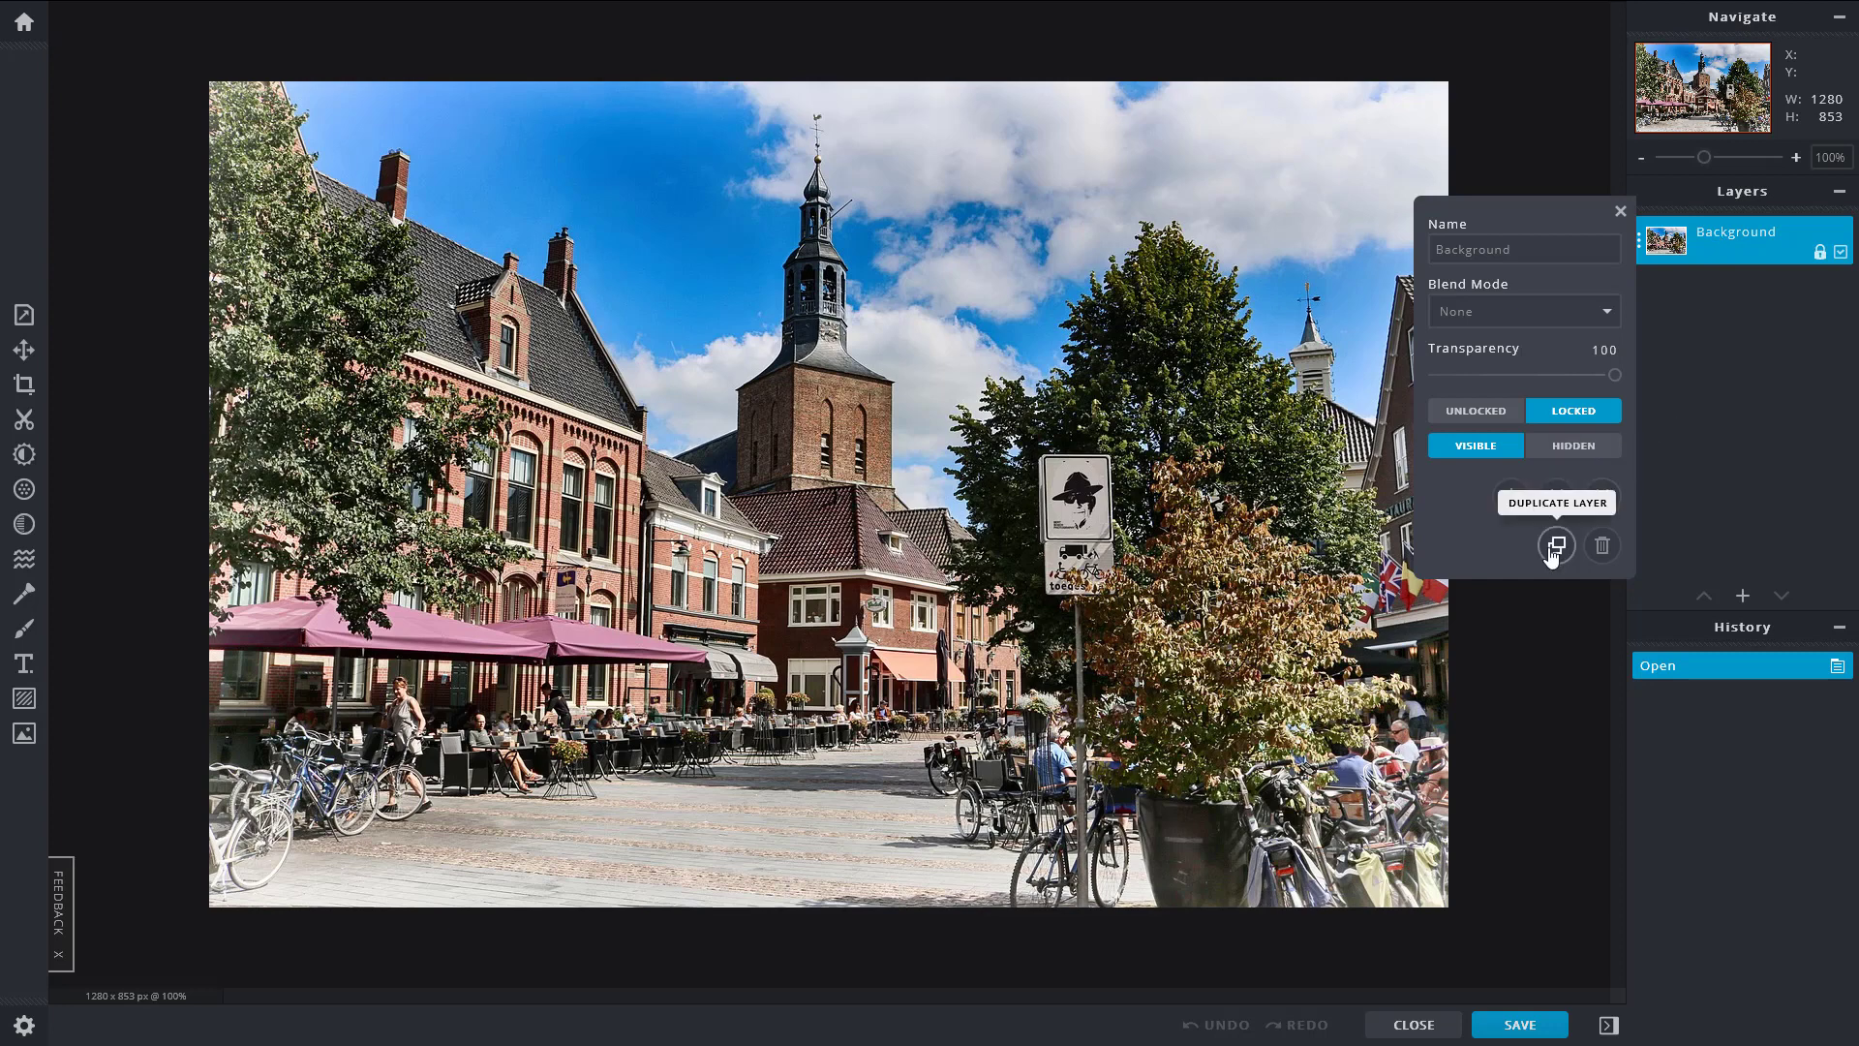
{"action": "left_click", "coordinate": [1713, 242]}
{"action": "left_click", "coordinate": [1713, 242]}
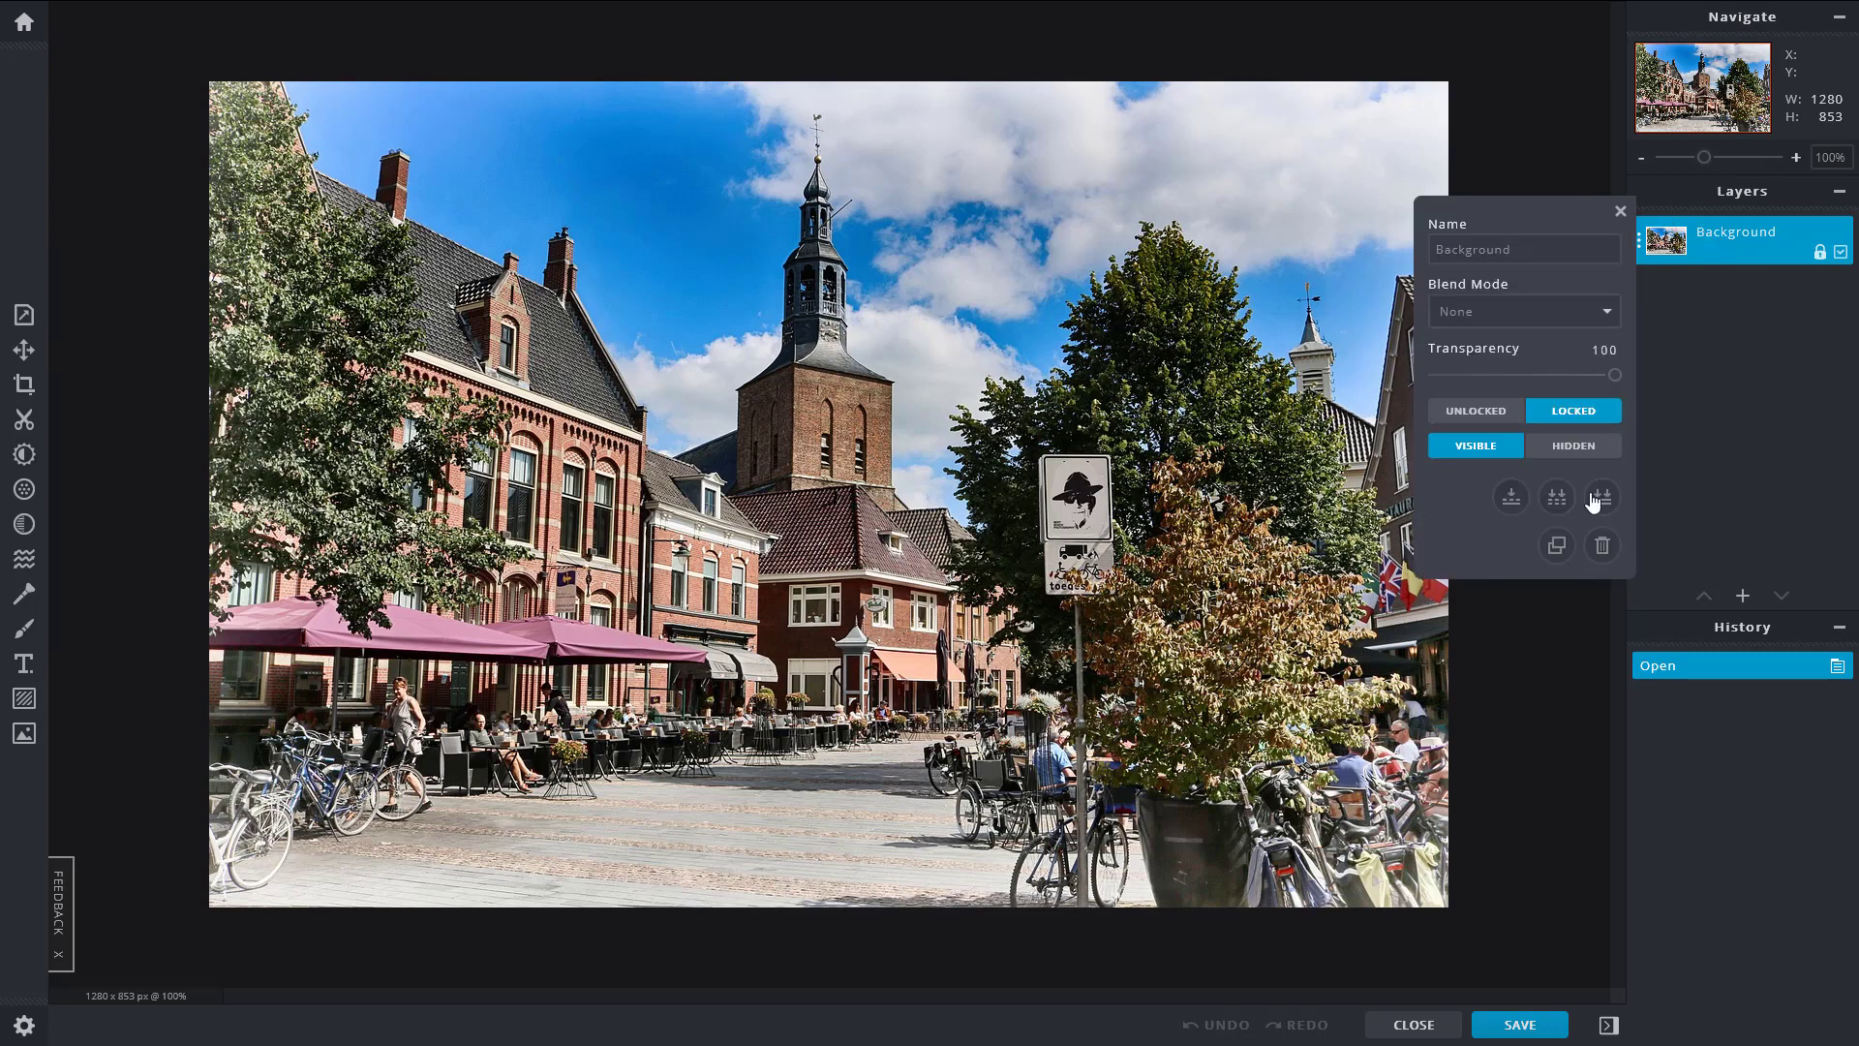
{"action": "left_click", "coordinate": [1558, 548]}
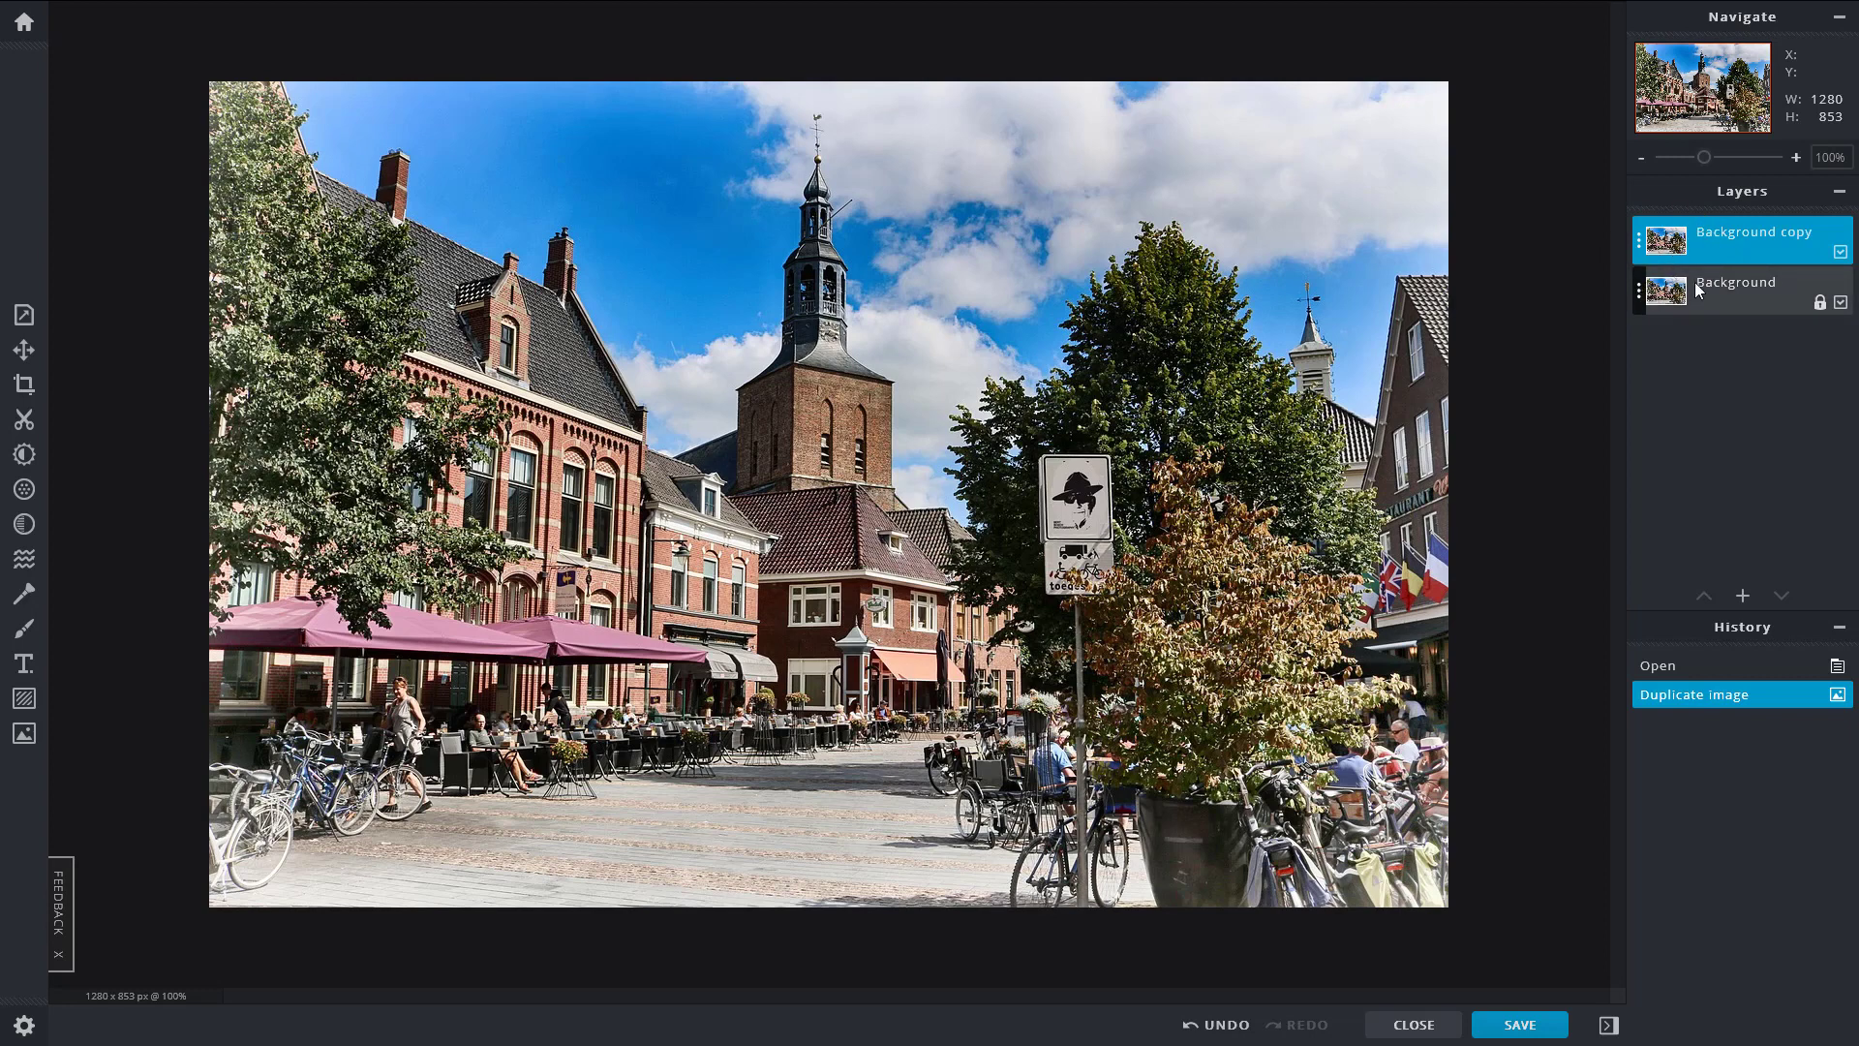
Step: Hide the original Background layer and make the Background copy layer active
{"action": "left_click", "coordinate": [1727, 294]}
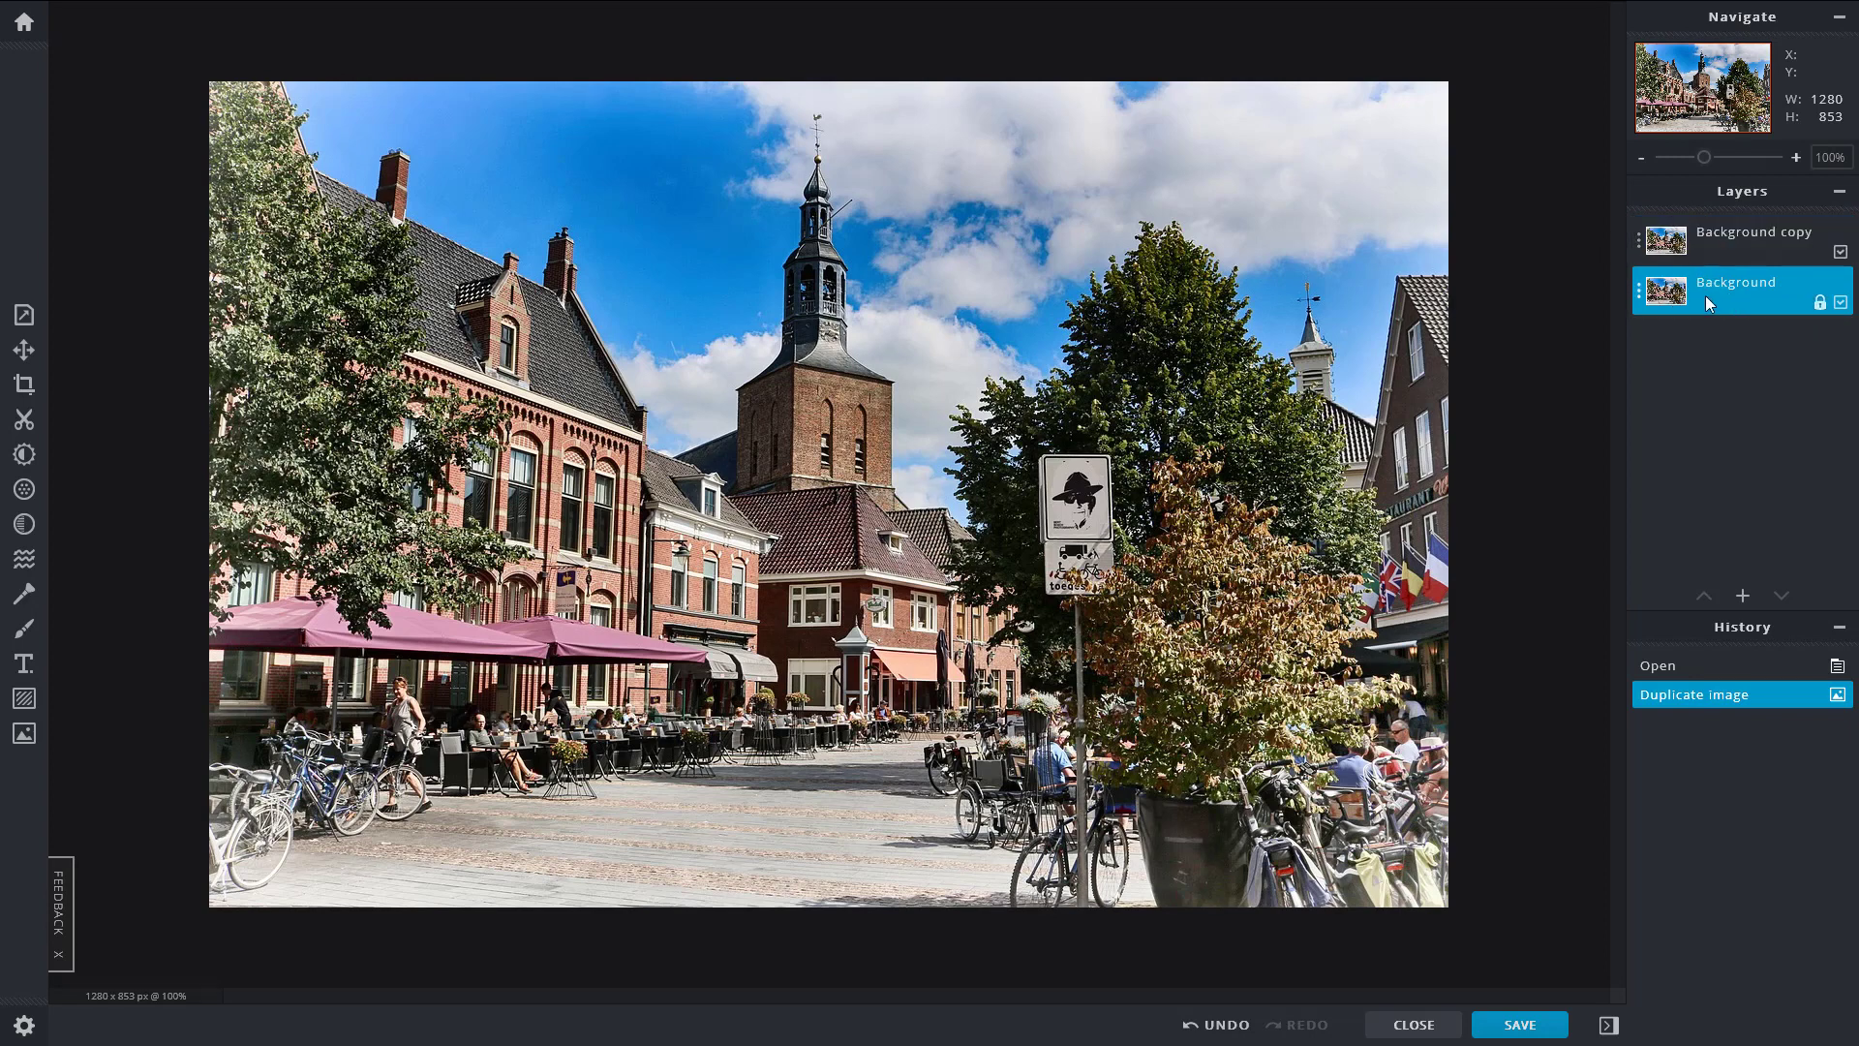
{"action": "left_click", "coordinate": [1711, 291]}
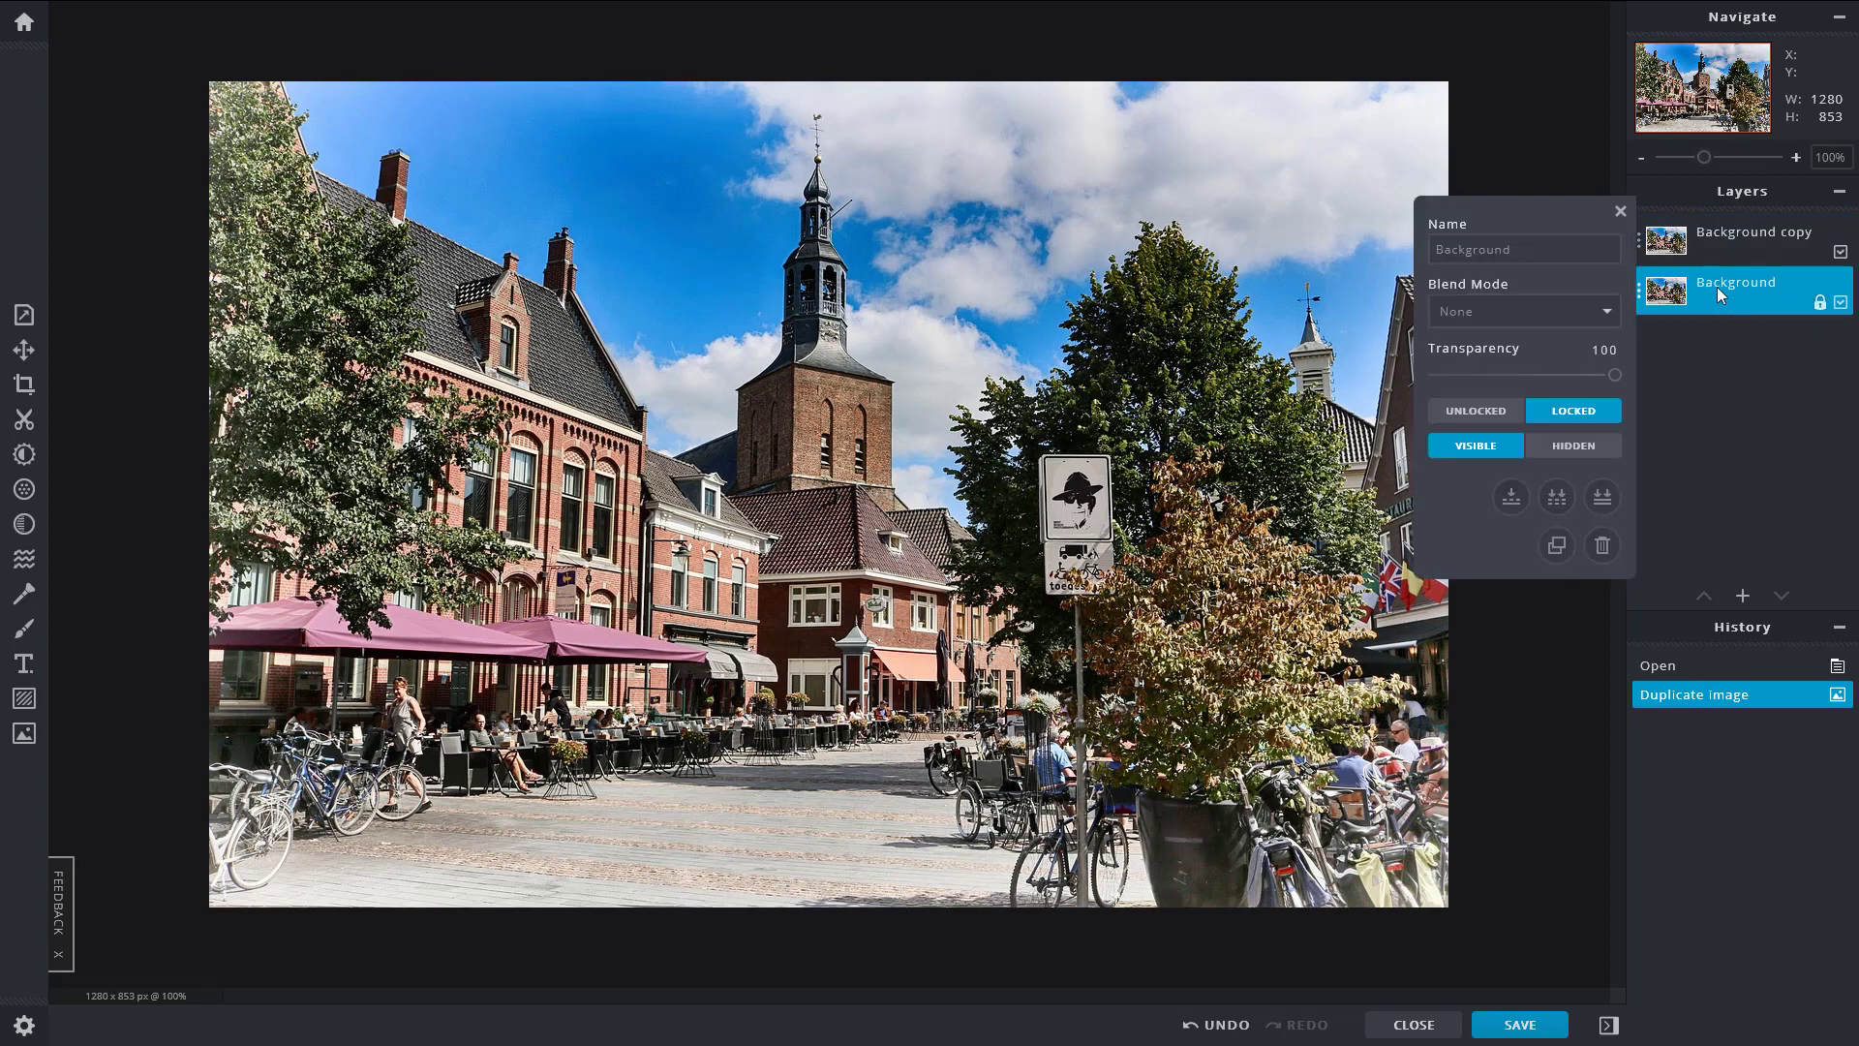
{"action": "left_click", "coordinate": [1573, 447]}
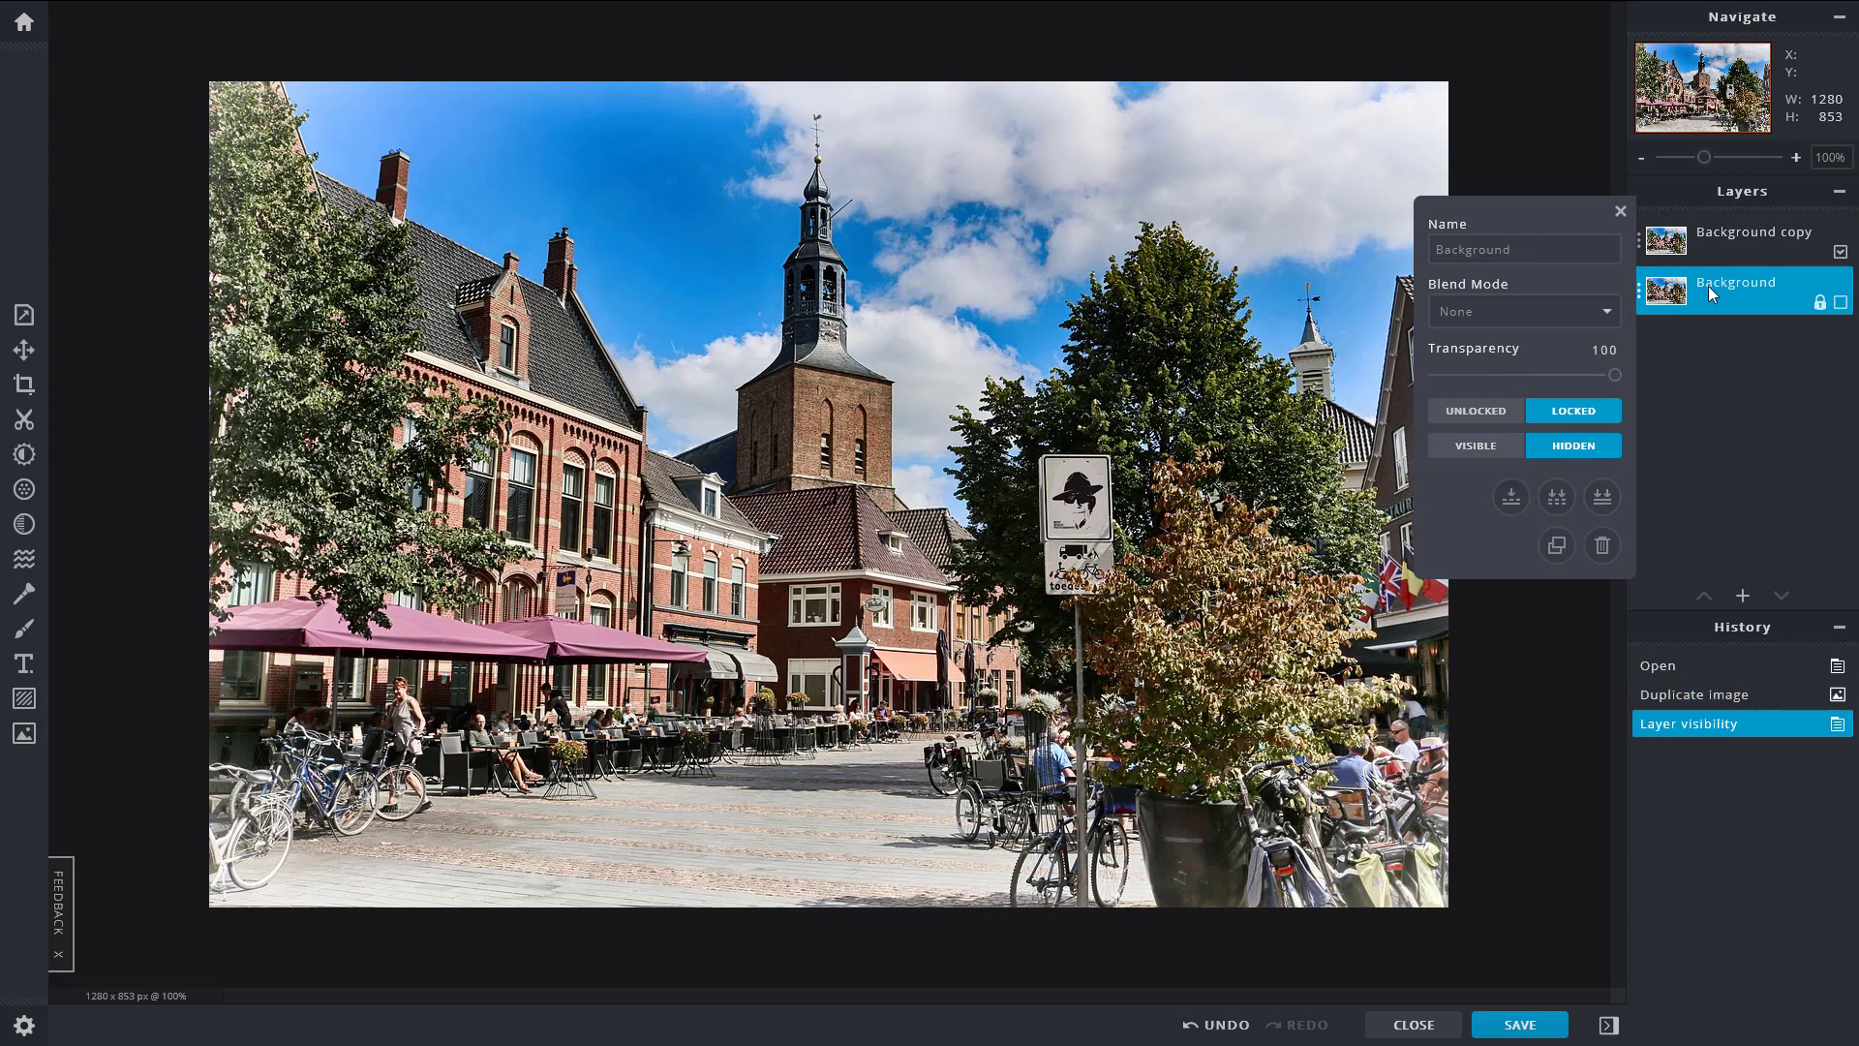
{"action": "left_click", "coordinate": [1697, 247]}
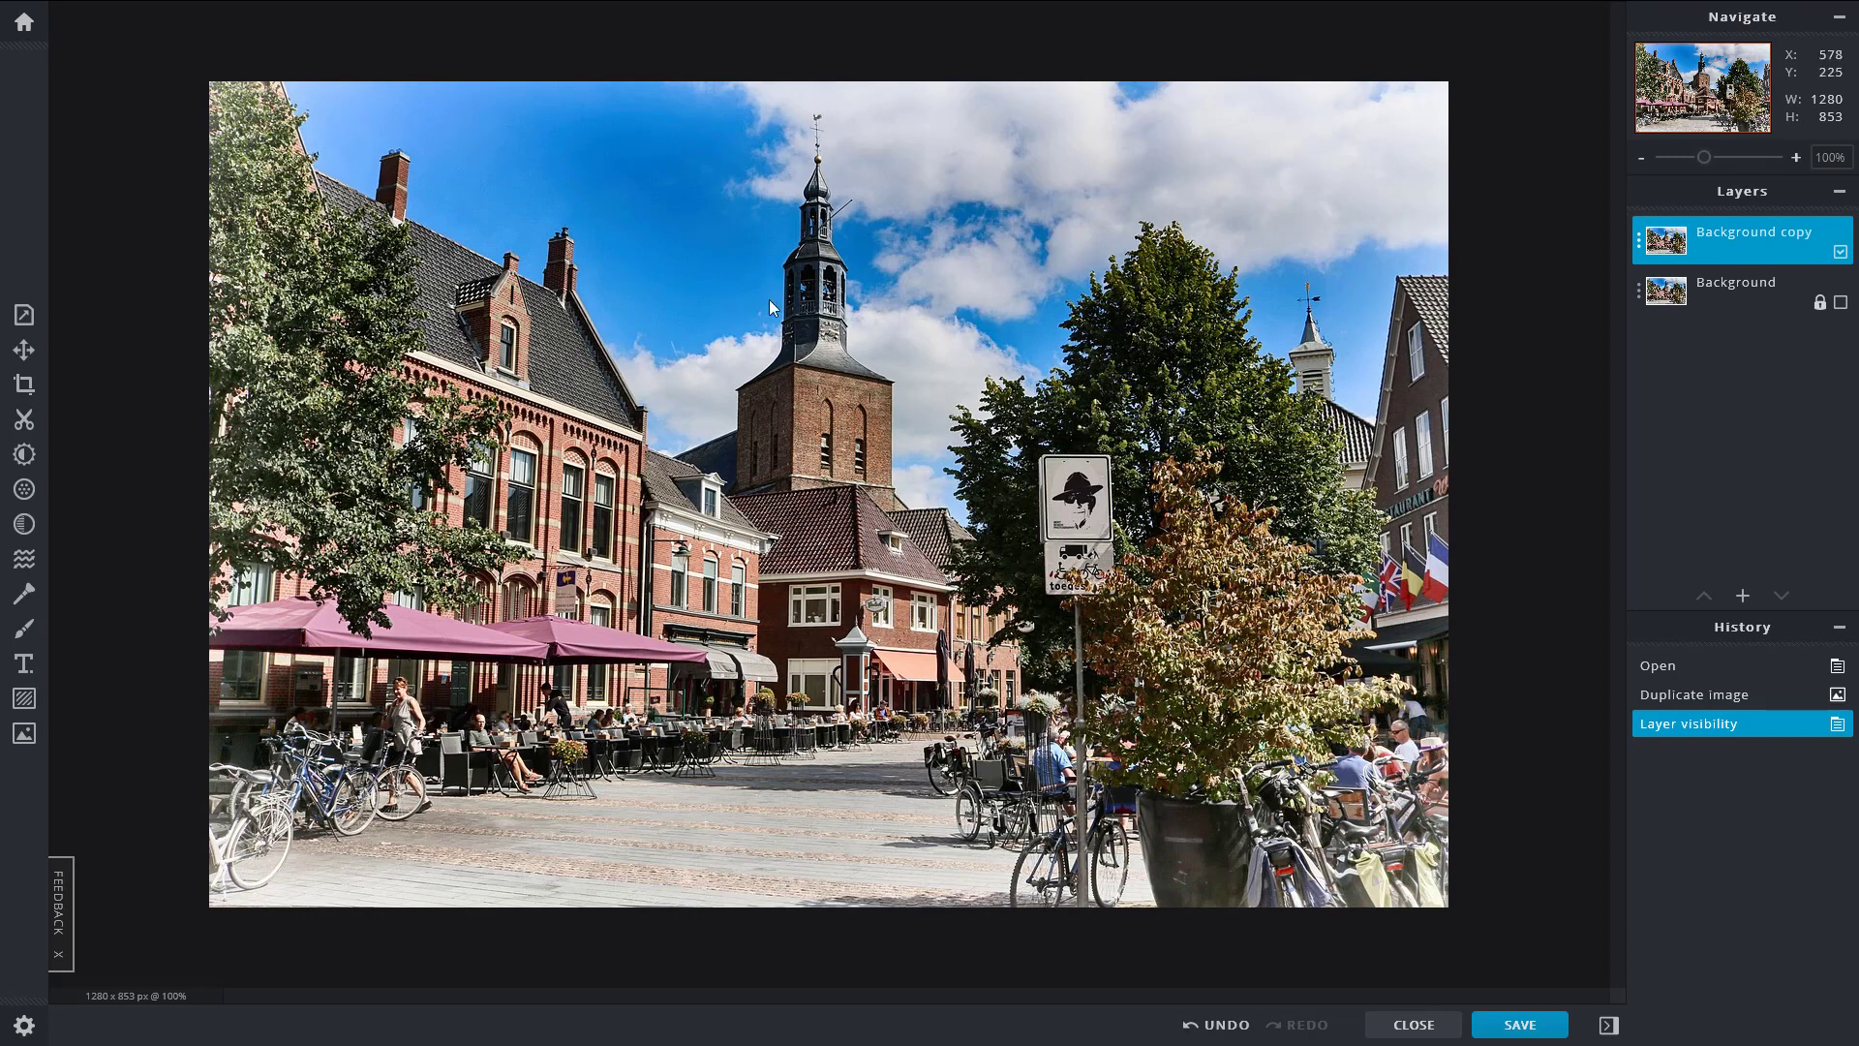
Step: Set up a Magic Cutout in Remove mode, test it on the blue sky above the roofs, and undo the test
{"action": "left_click", "coordinate": [24, 424]}
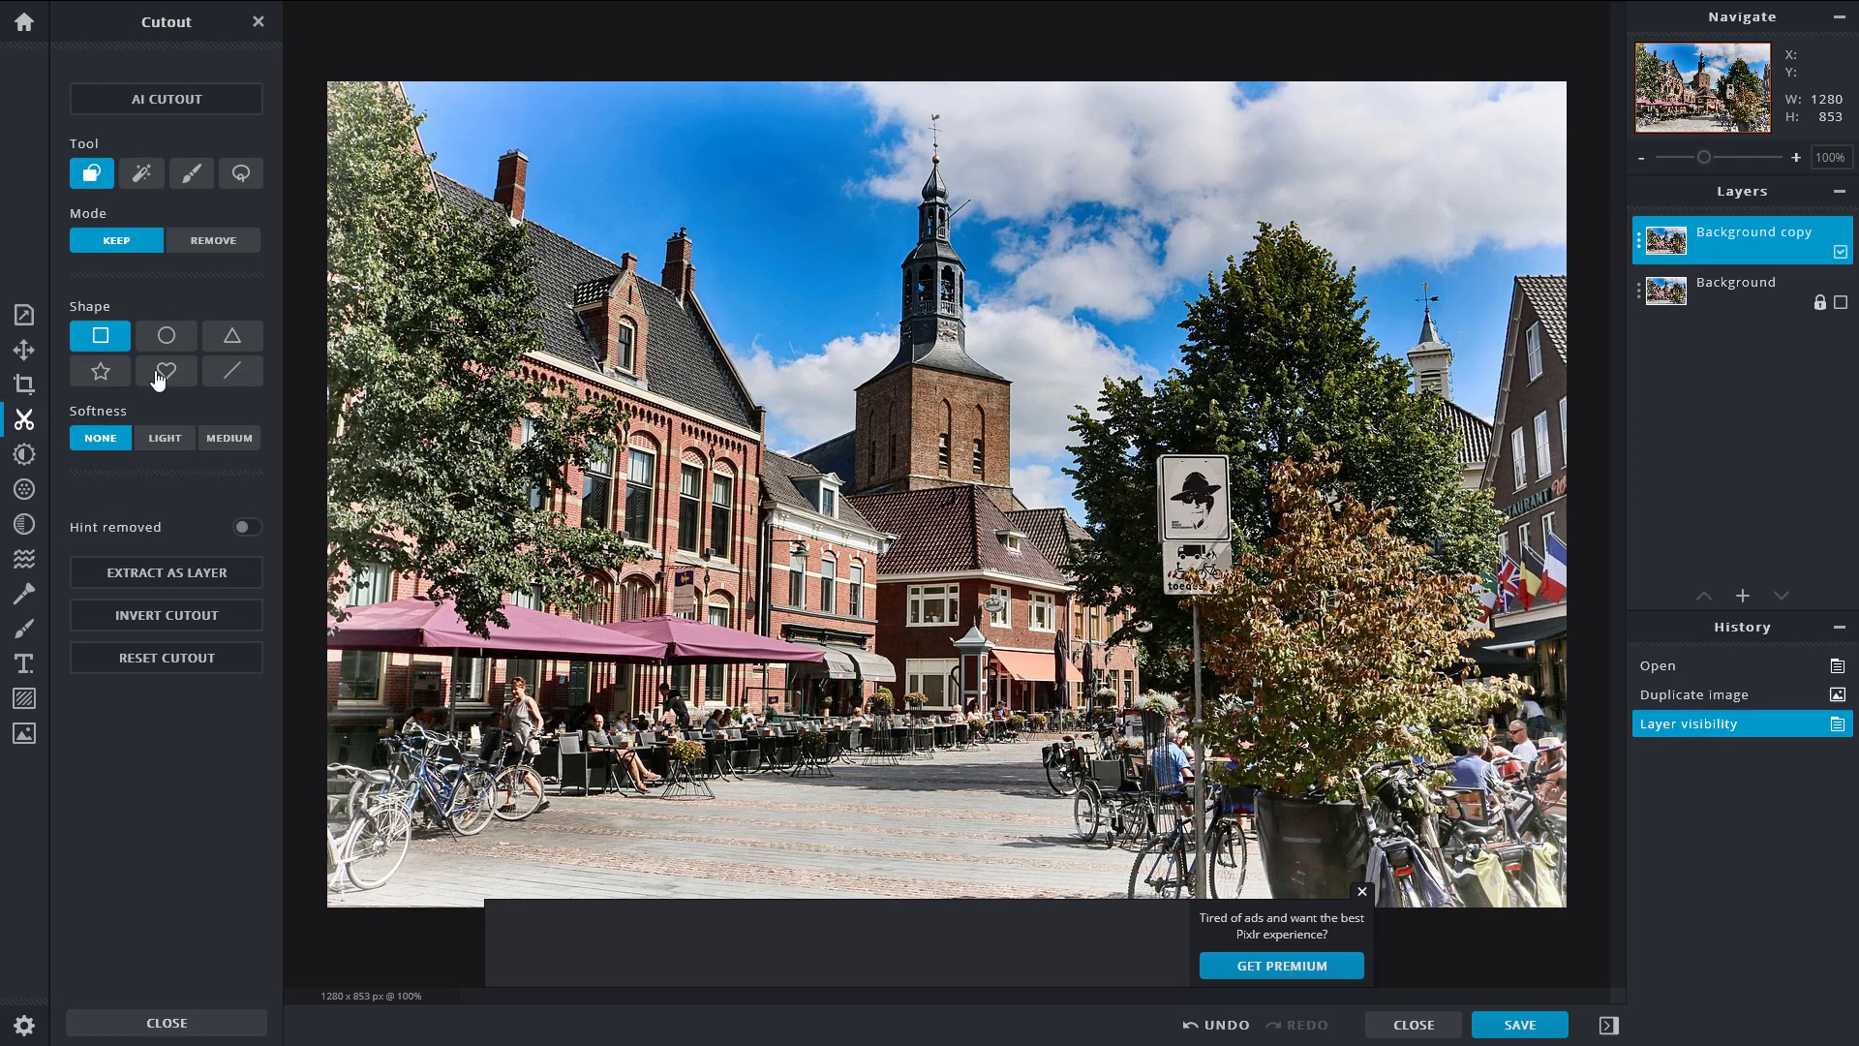
{"action": "left_click", "coordinate": [141, 174]}
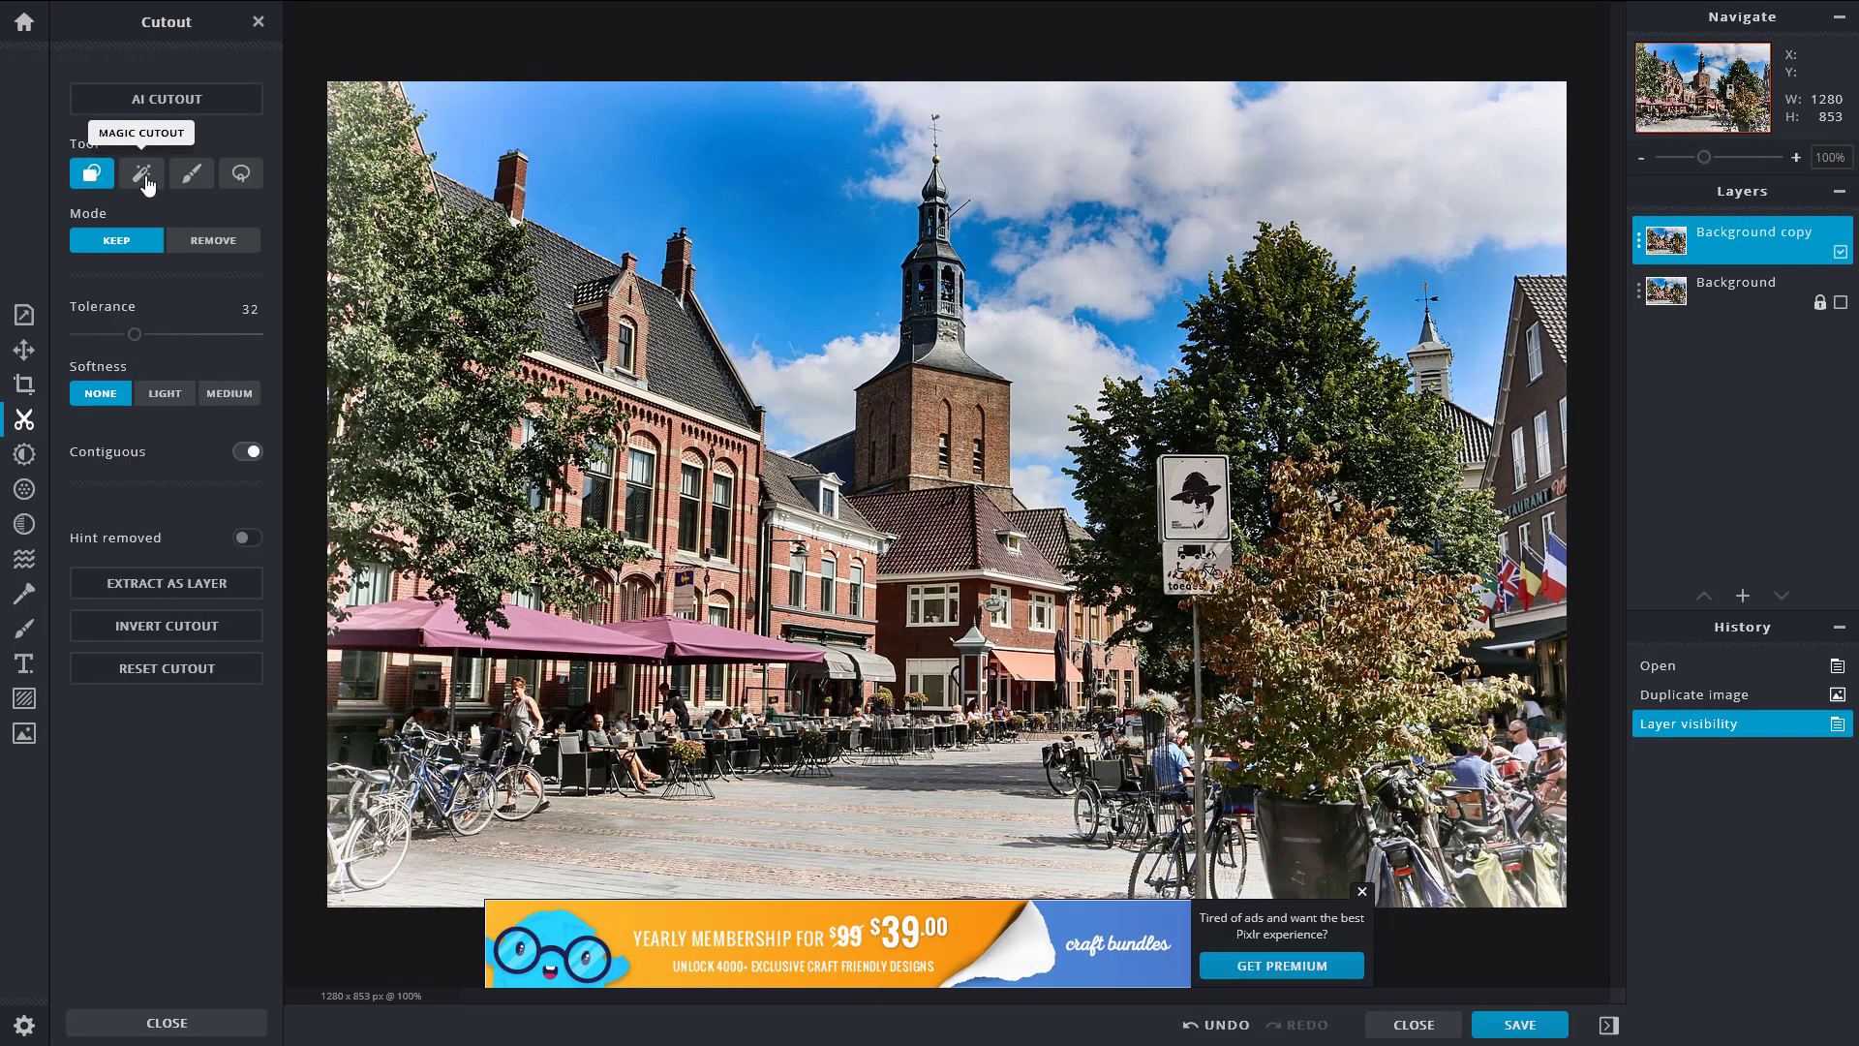
{"action": "left_click", "coordinate": [1362, 891]}
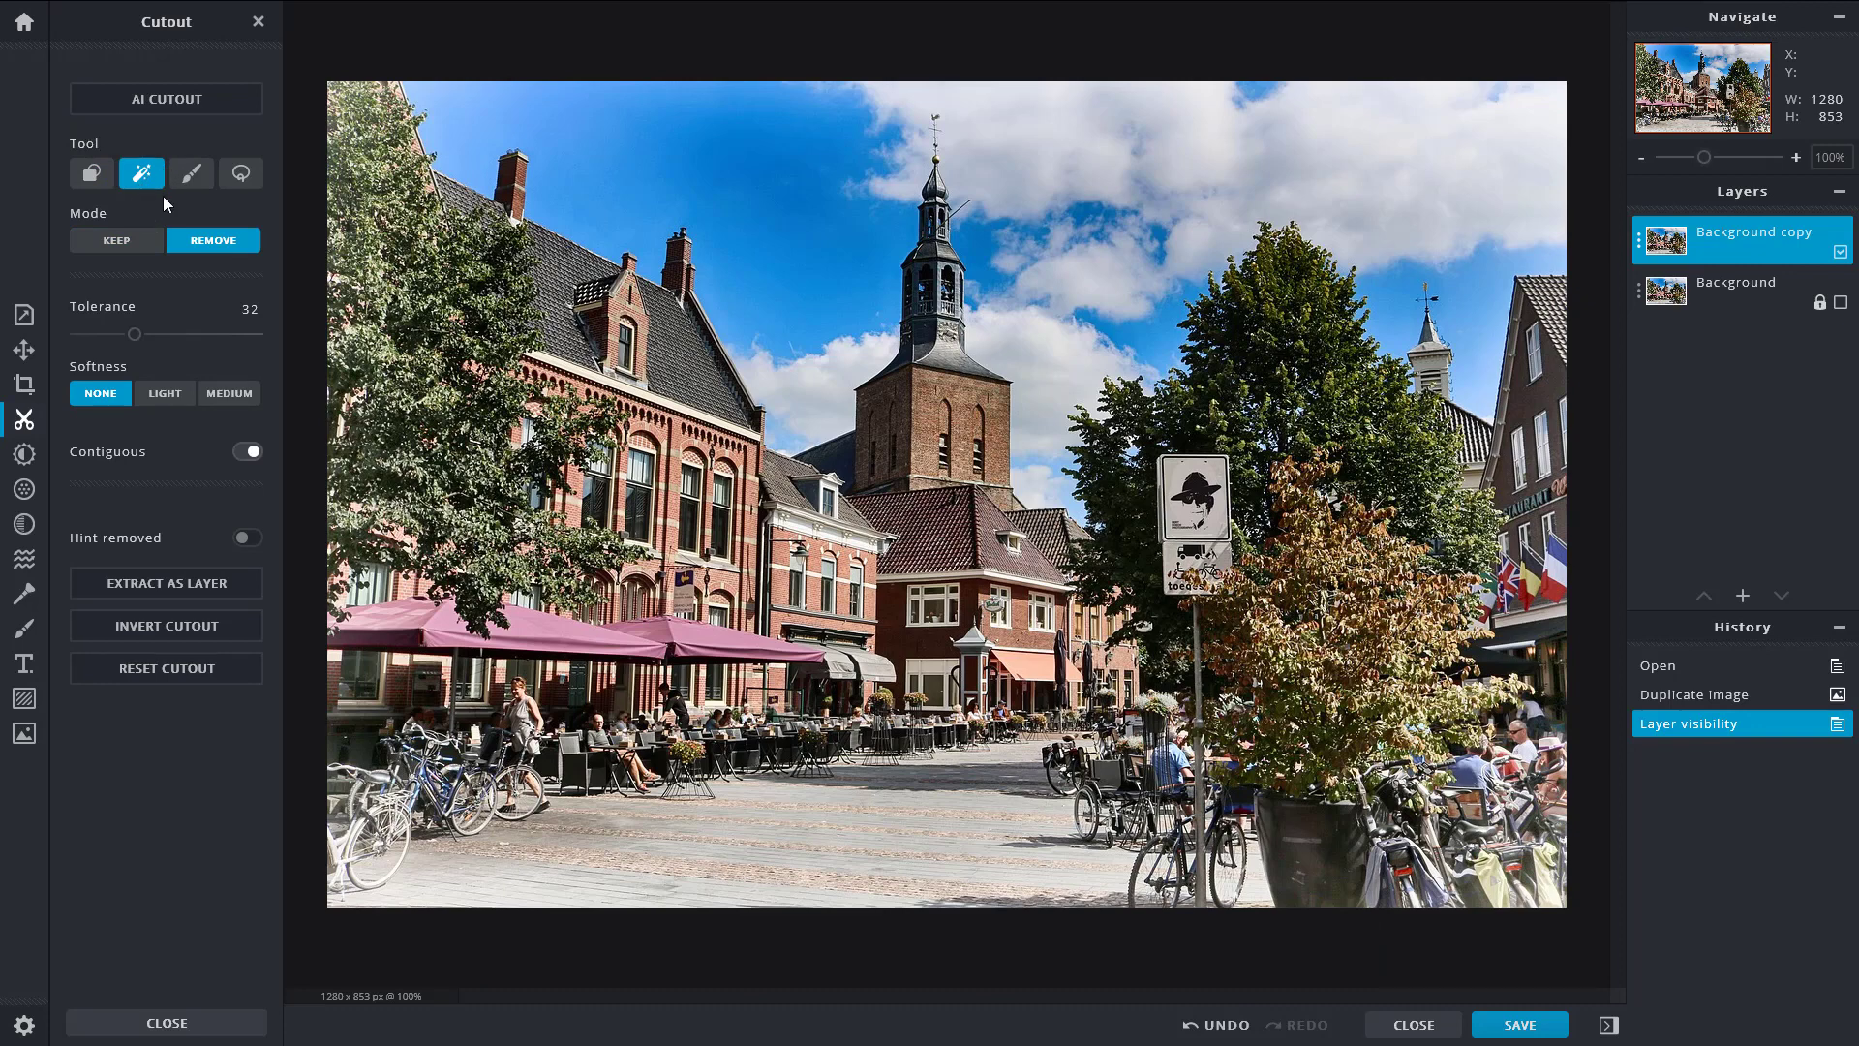
{"action": "left_click", "coordinate": [690, 133]}
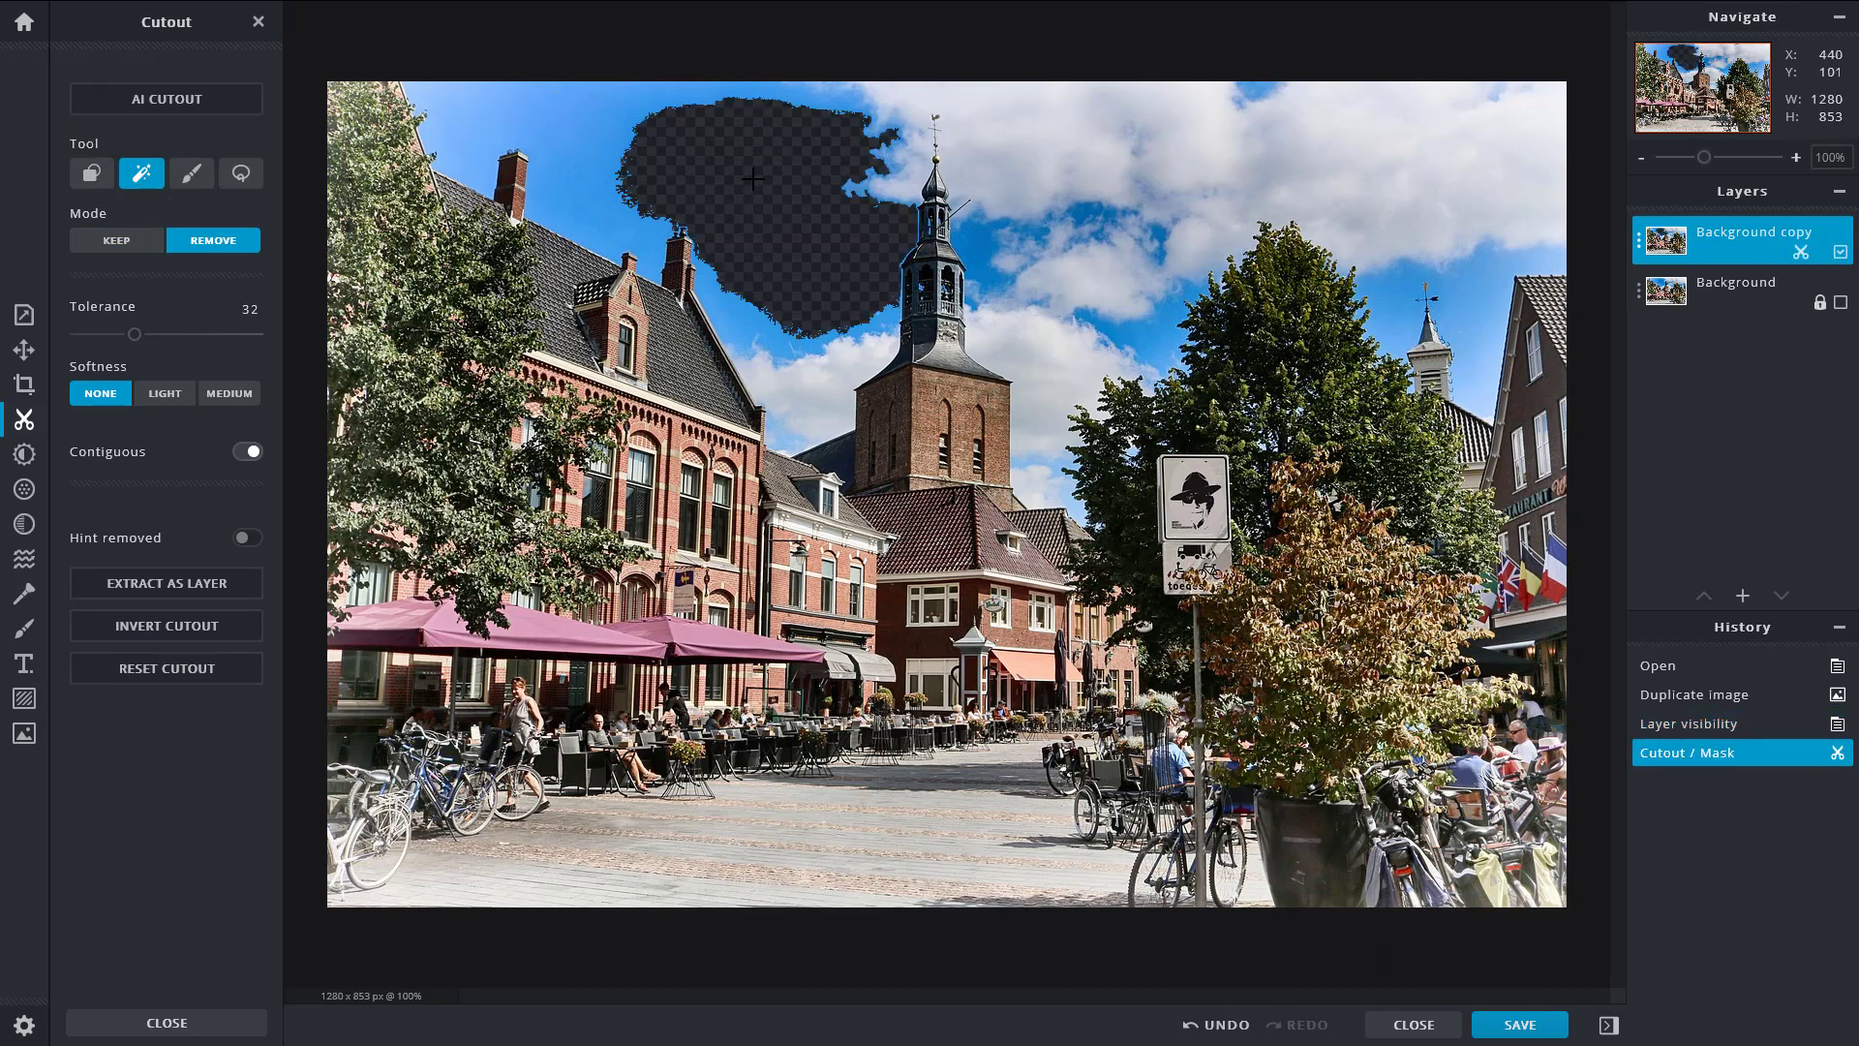
{"action": "key", "text": "ctrl+z"}
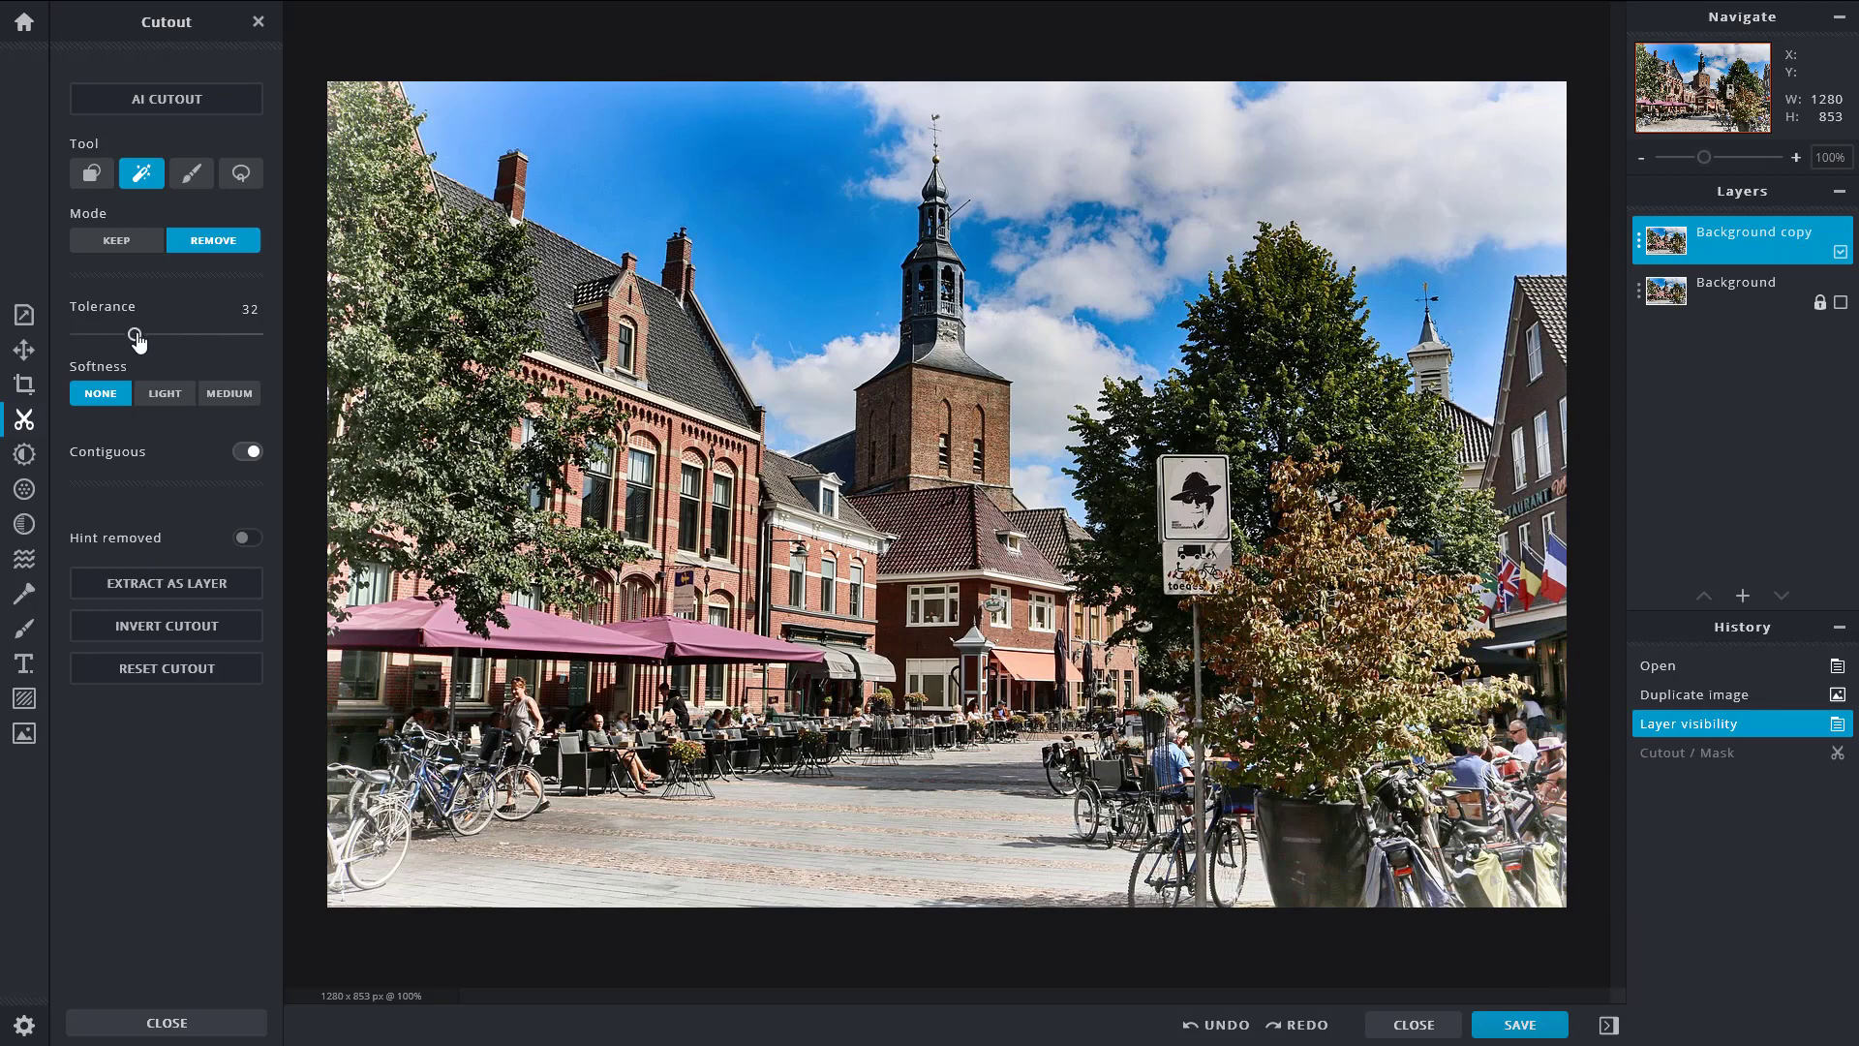
Step: Set the cutout tolerance to 55 with light softness, test it on the same sky area, and undo the test
{"action": "left_click_drag", "start_coordinate": [137, 337], "coordinate": [175, 334]}
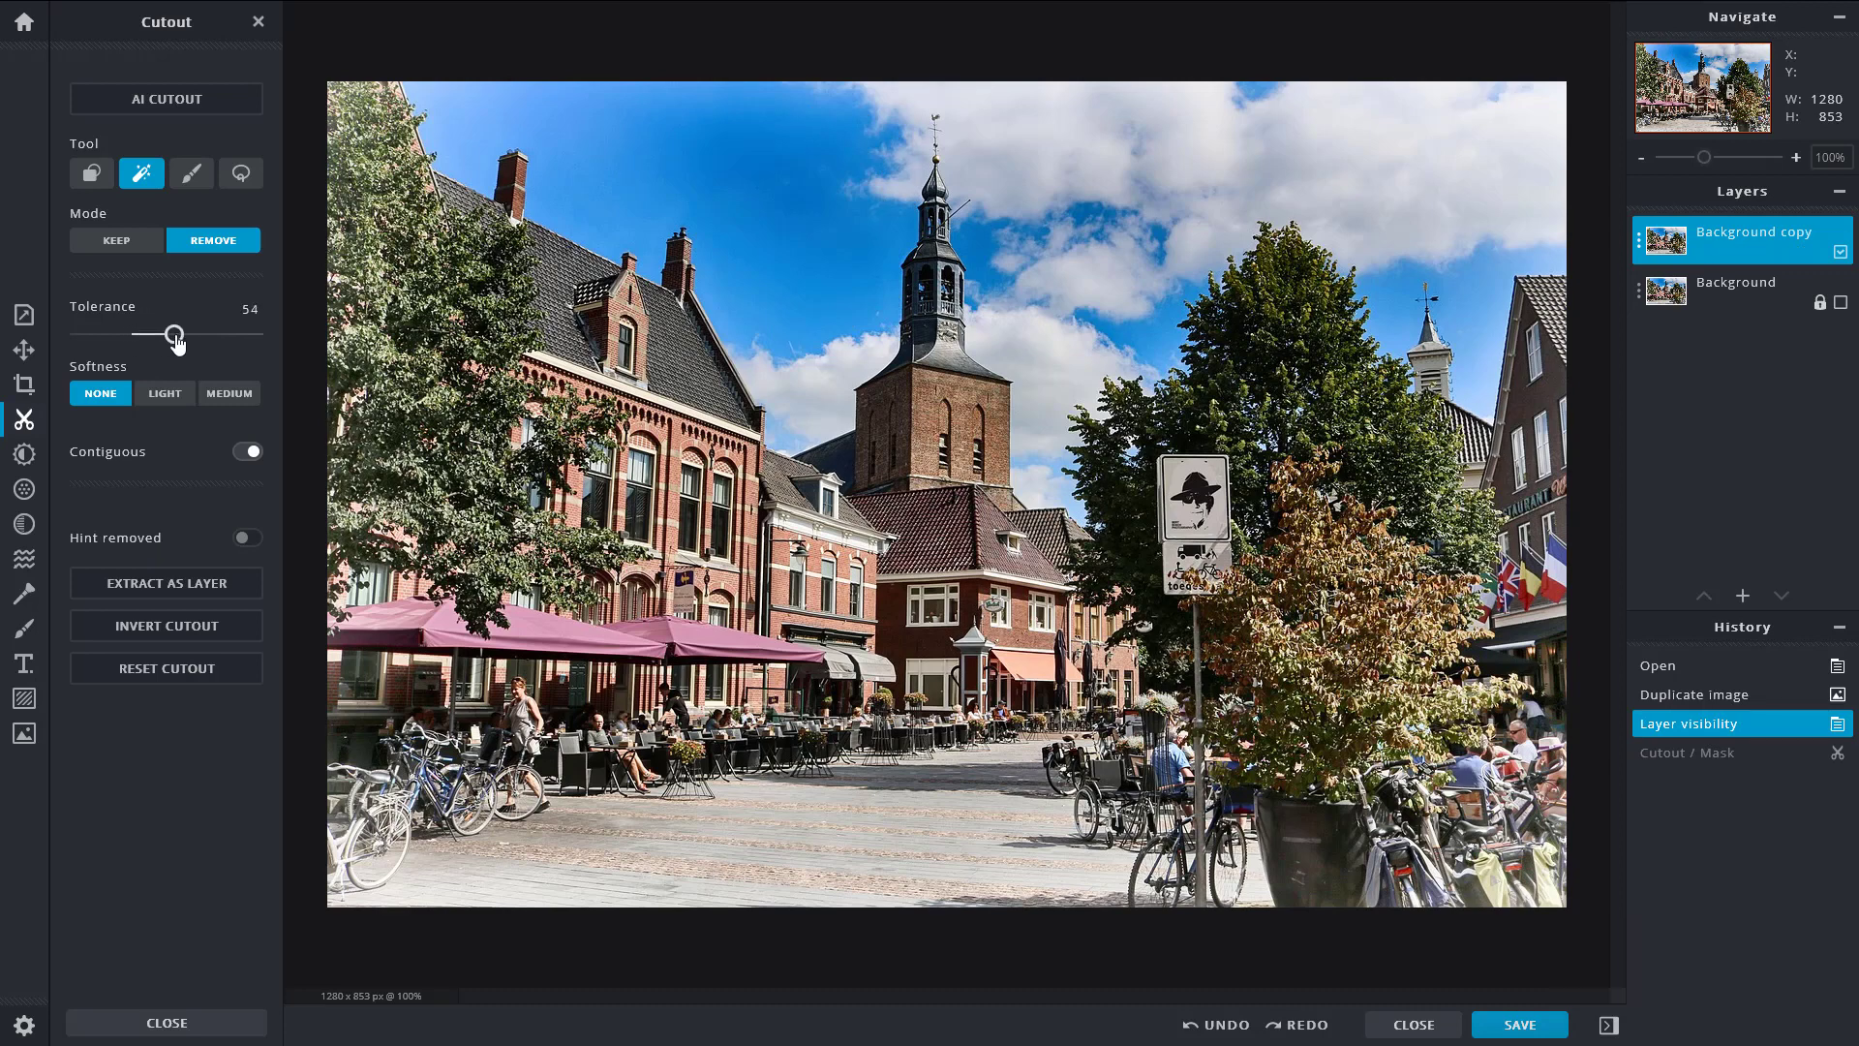
{"action": "left_click", "coordinate": [167, 397]}
{"action": "left_click", "coordinate": [707, 183]}
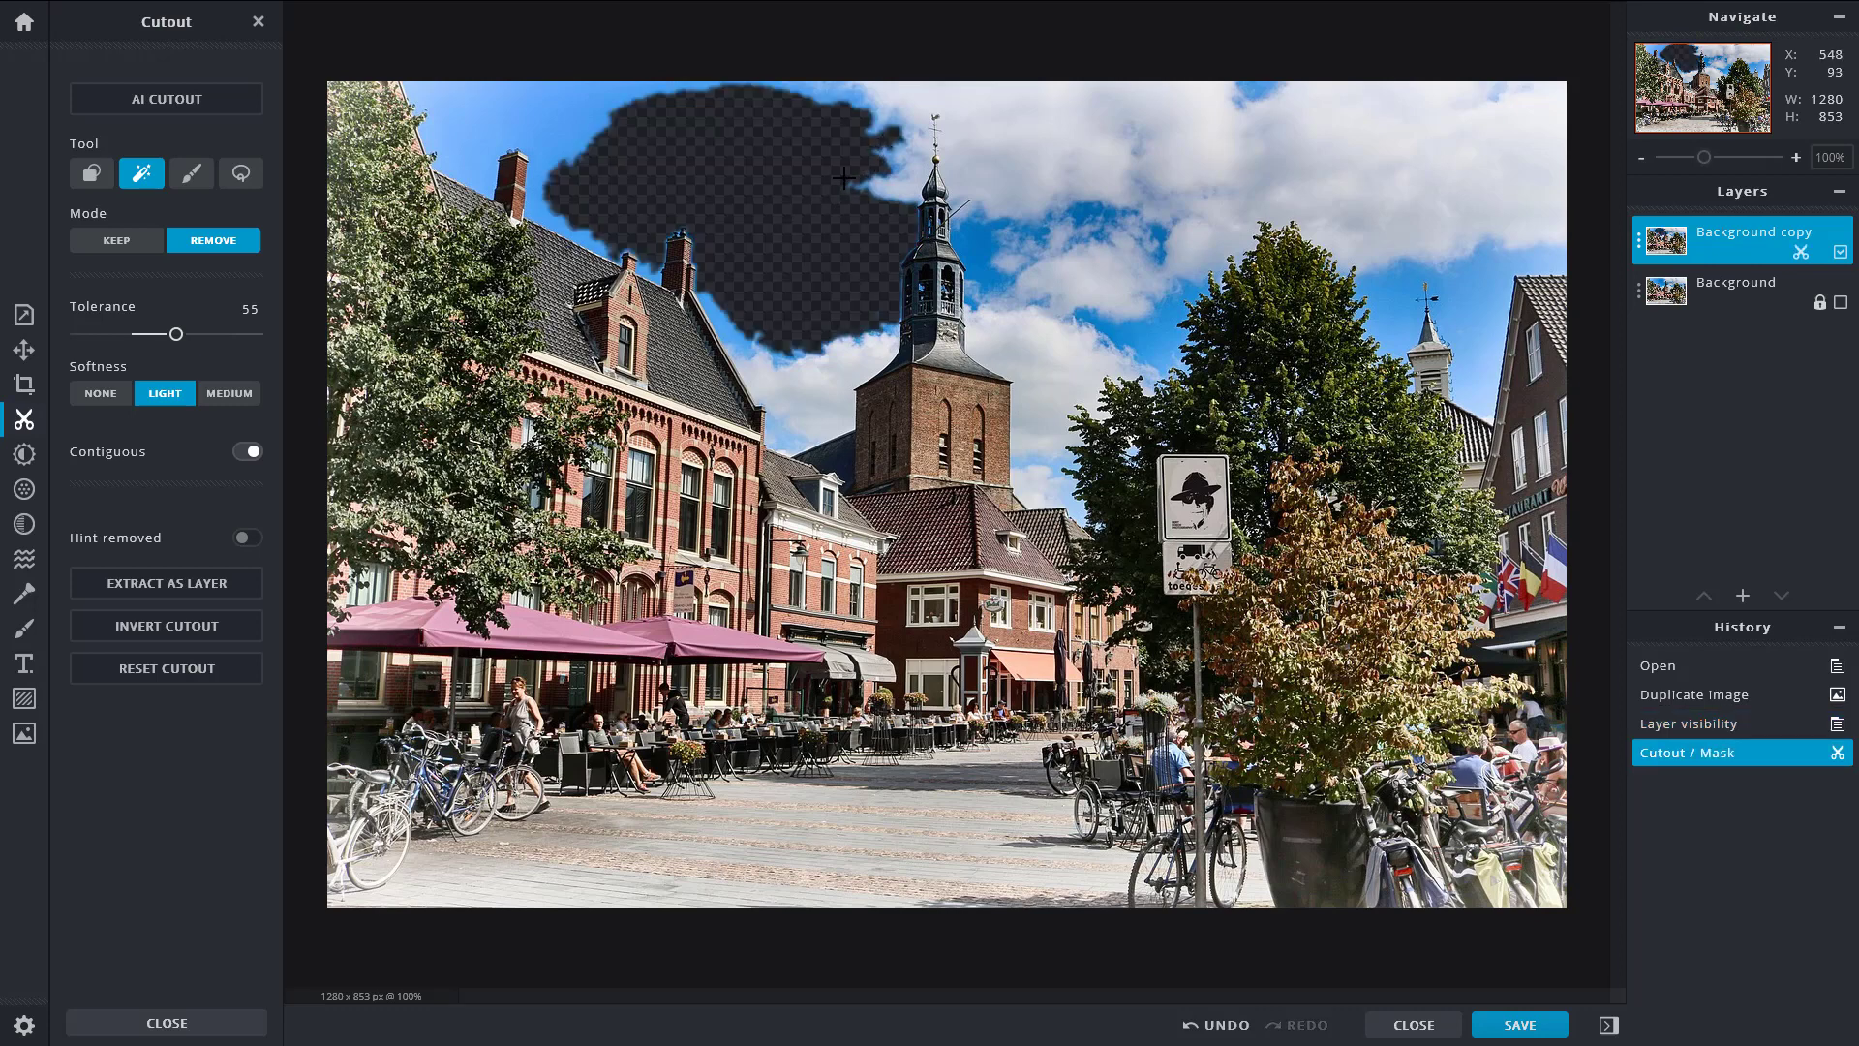
{"action": "key", "text": "ctrl+z"}
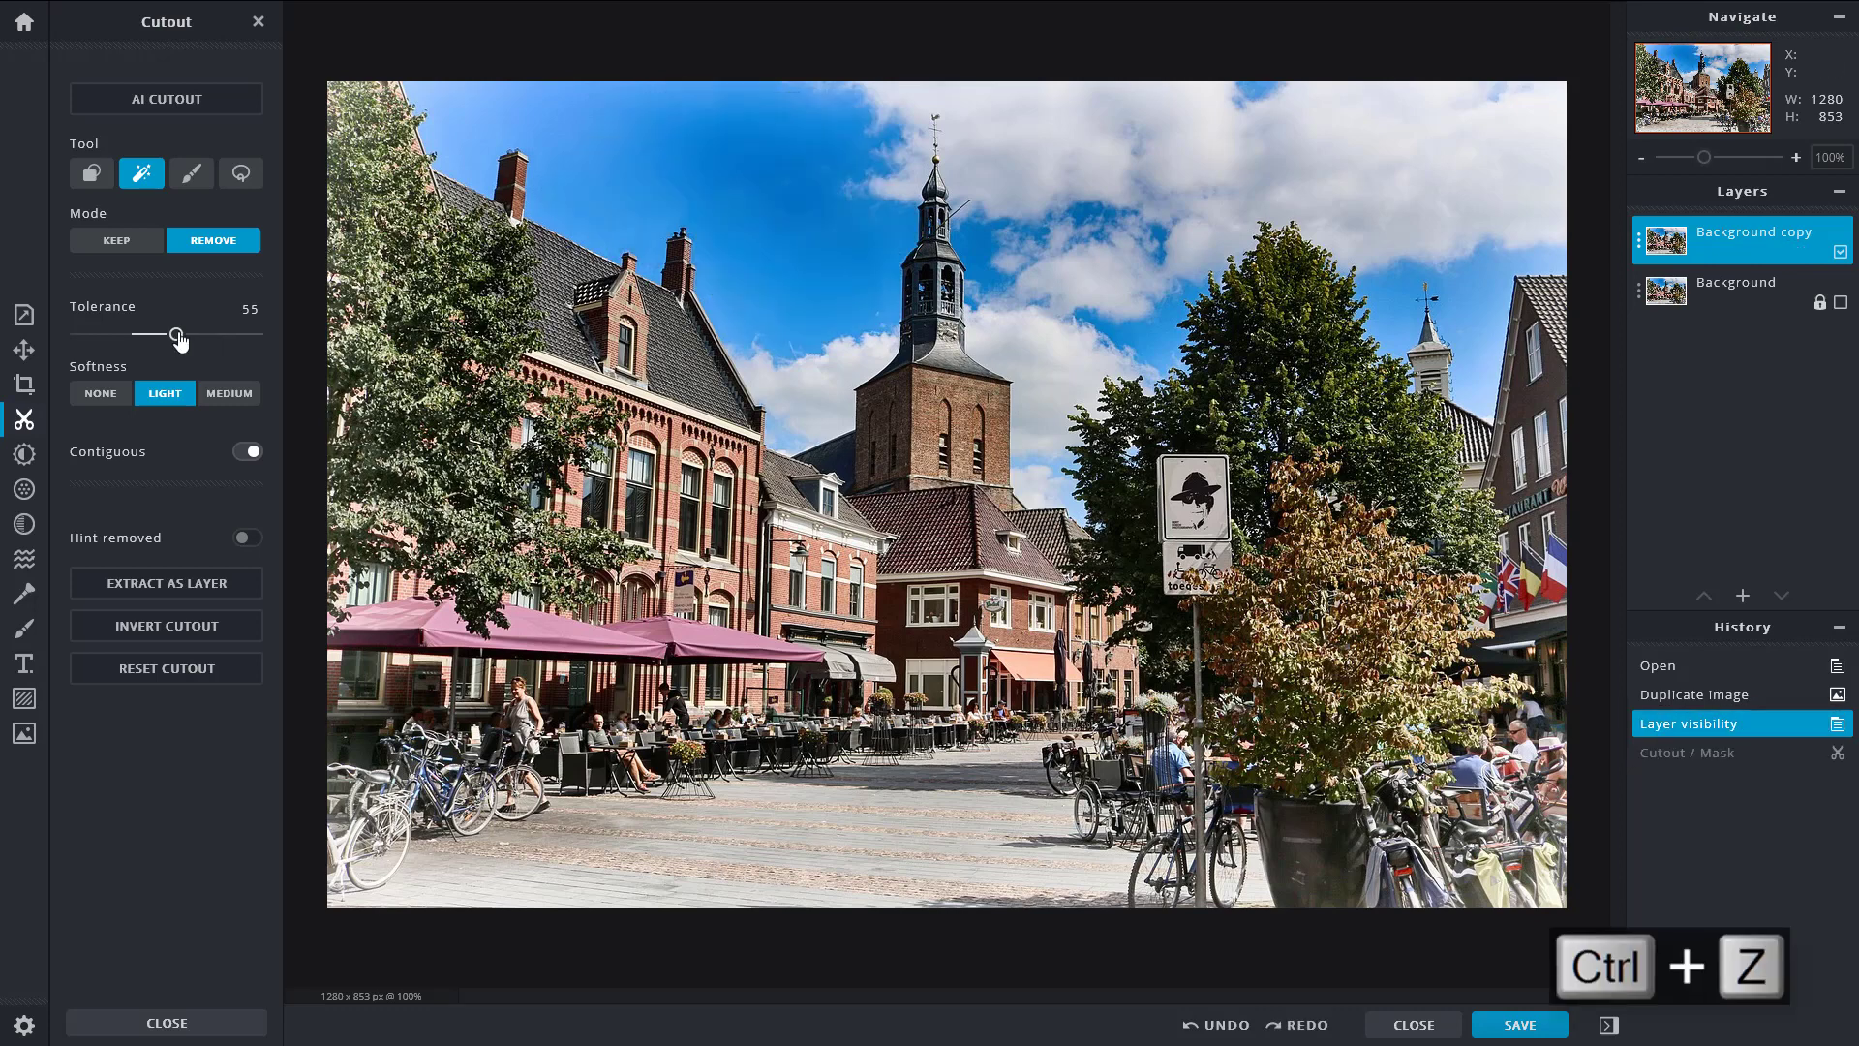
Step: Raise the tolerance to 100 and remove the blue sky between the large tree on the left and the church tower
{"action": "left_click_drag", "start_coordinate": [175, 335], "coordinate": [256, 334]}
{"action": "left_click", "coordinate": [635, 192]}
{"action": "key", "text": "ctrl+z"}
{"action": "left_click", "coordinate": [669, 140]}
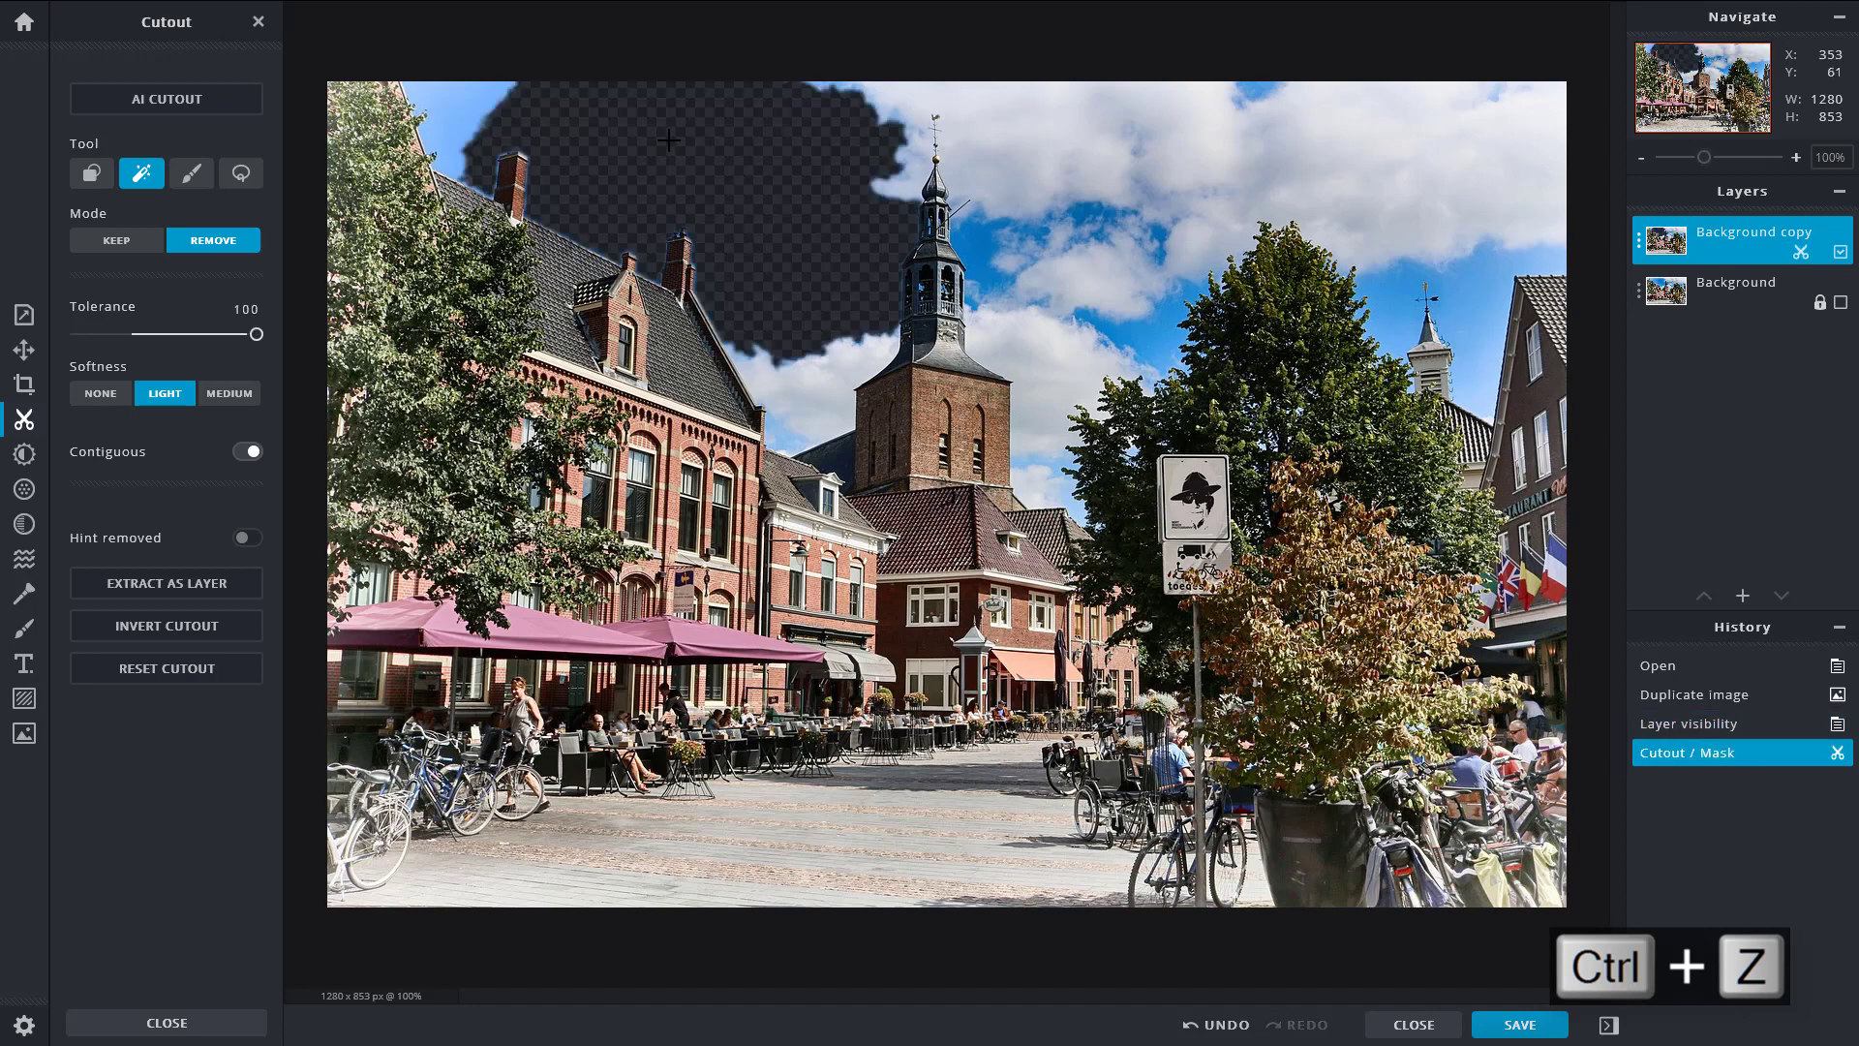
{"action": "left_click", "coordinate": [464, 104]}
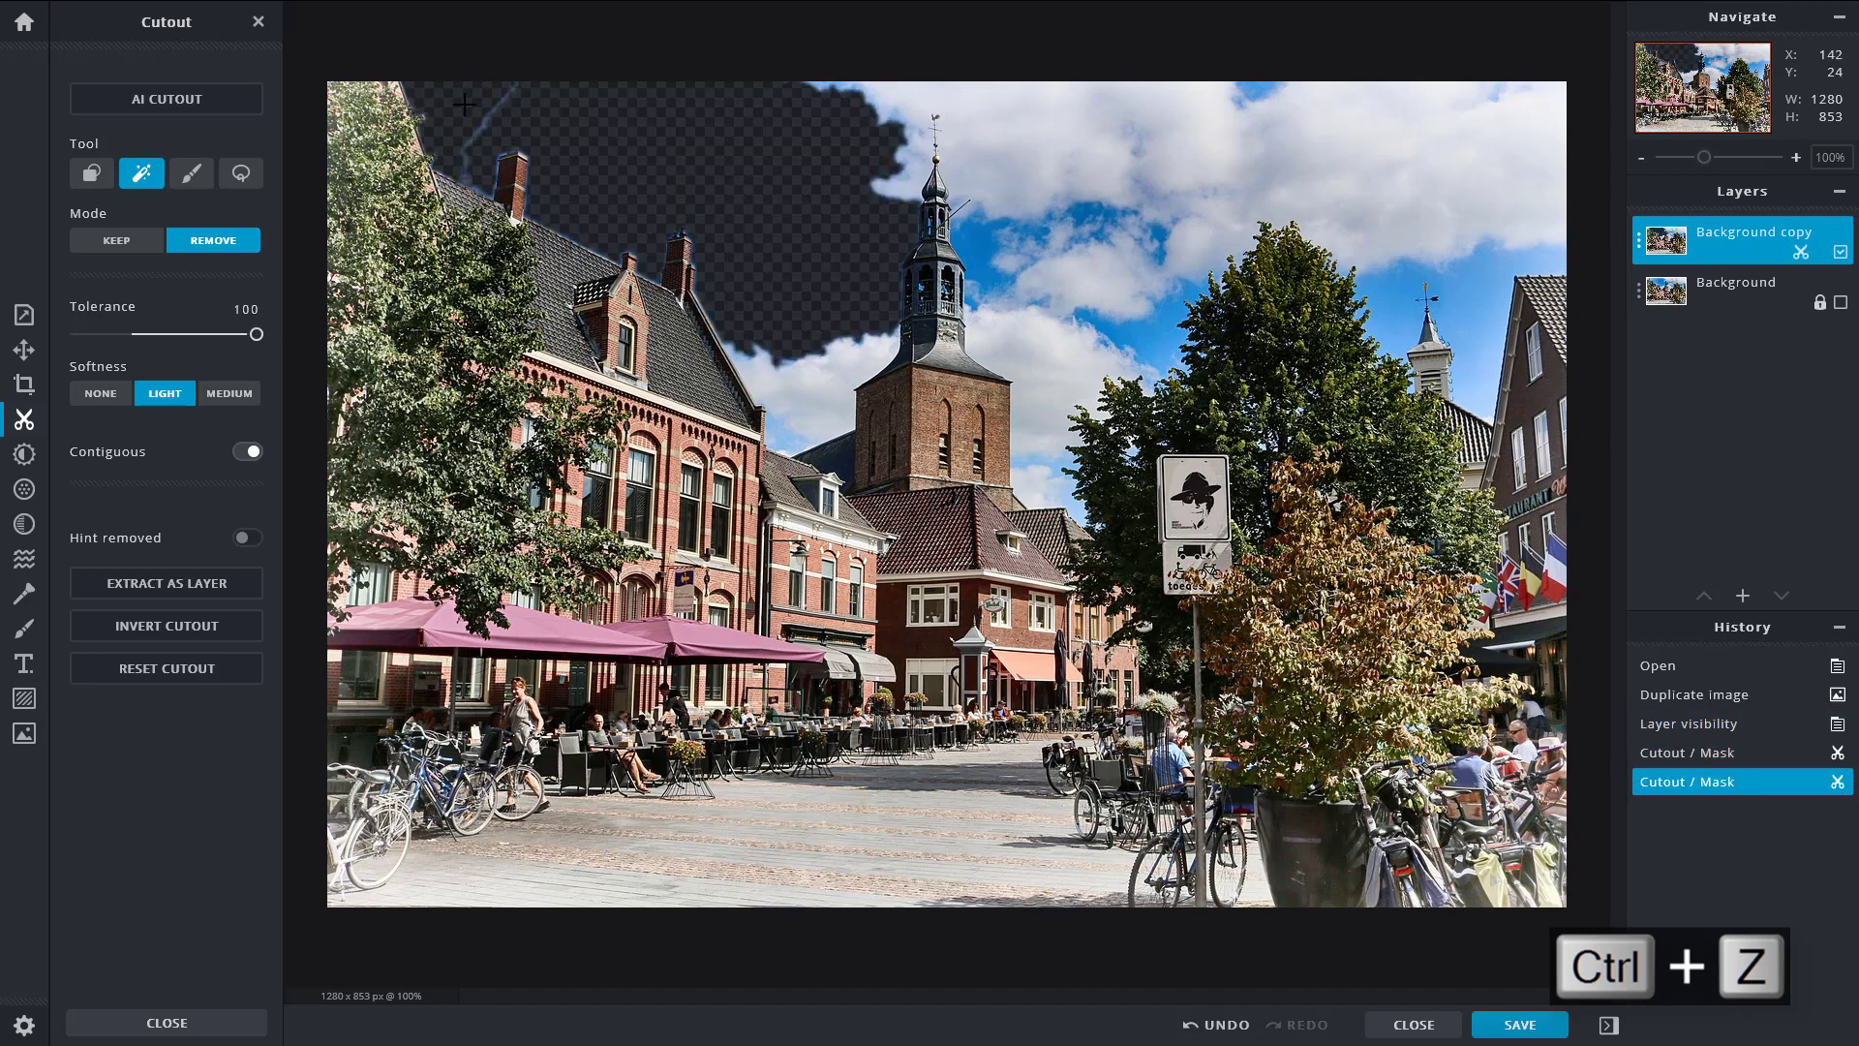
Step: Remove the blue sky patches from the church tower across to the right-hand buildings, undoing the extra cut into the white clouds
{"action": "left_click", "coordinate": [972, 243]}
{"action": "left_click", "coordinate": [1164, 344]}
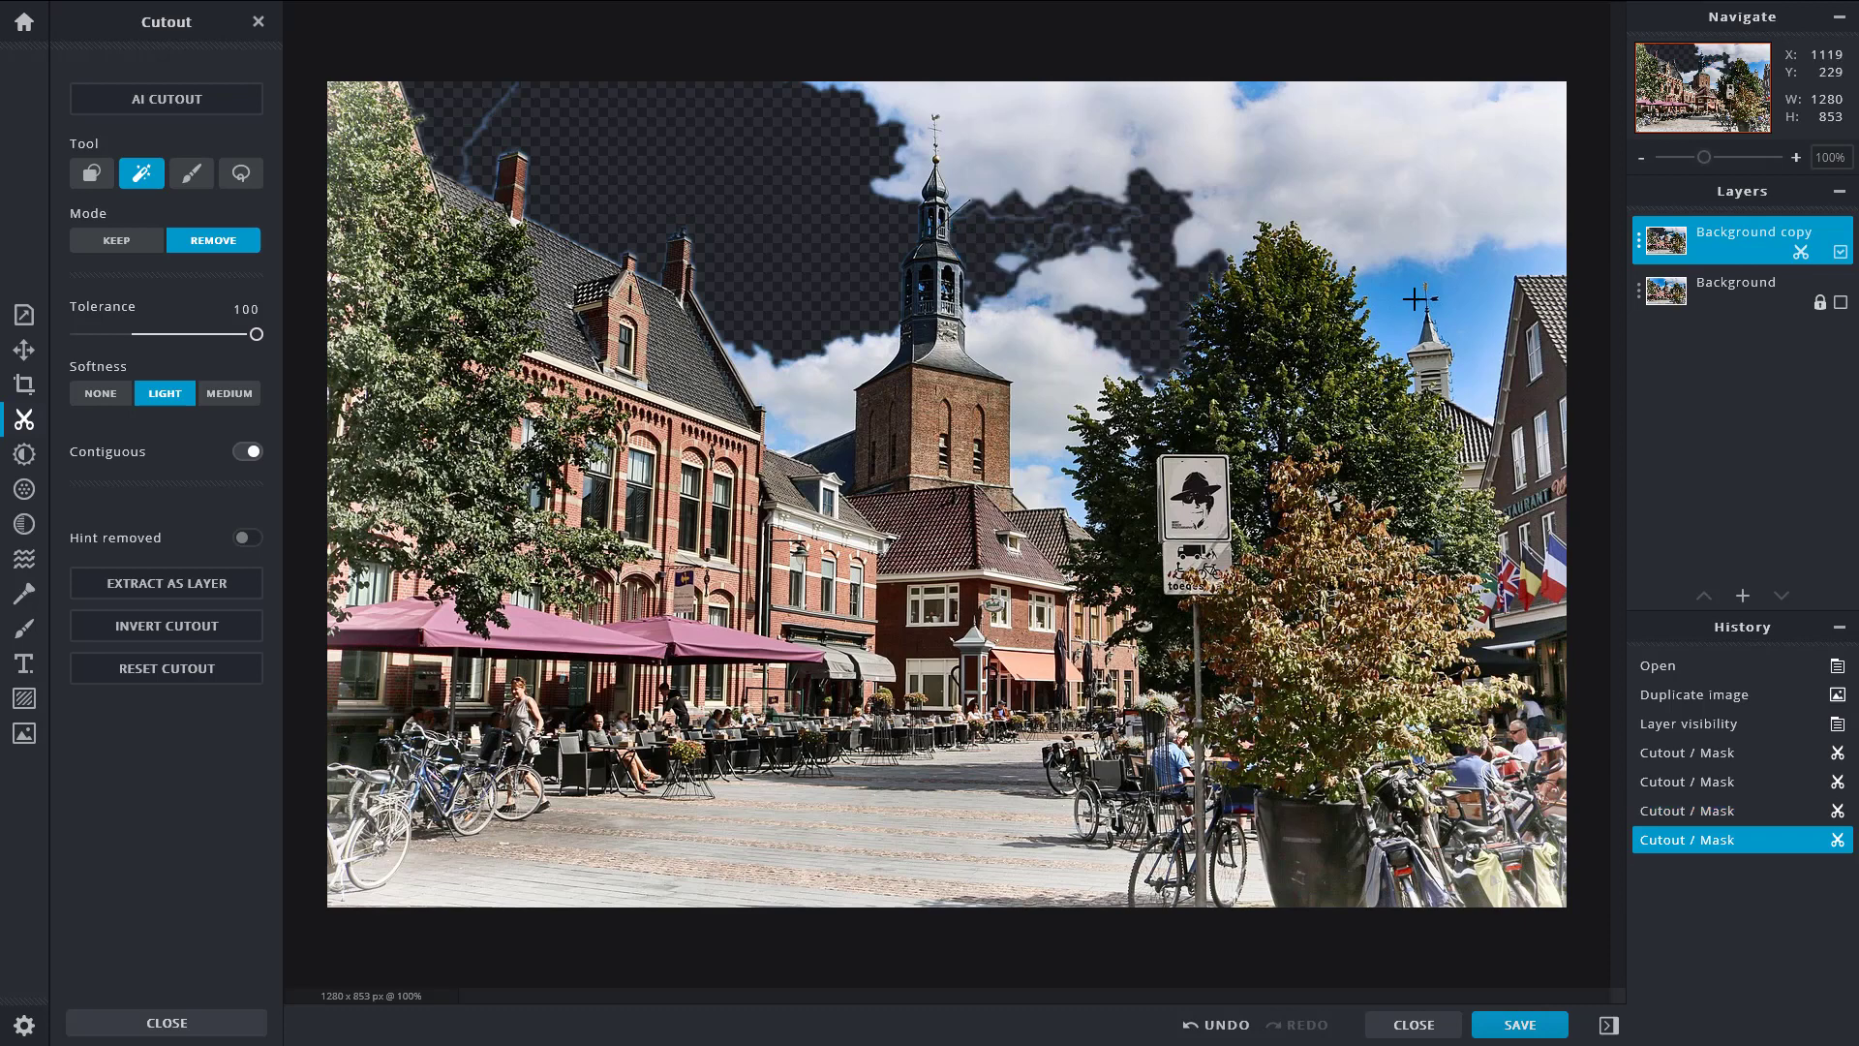
{"action": "left_click", "coordinate": [1406, 290]}
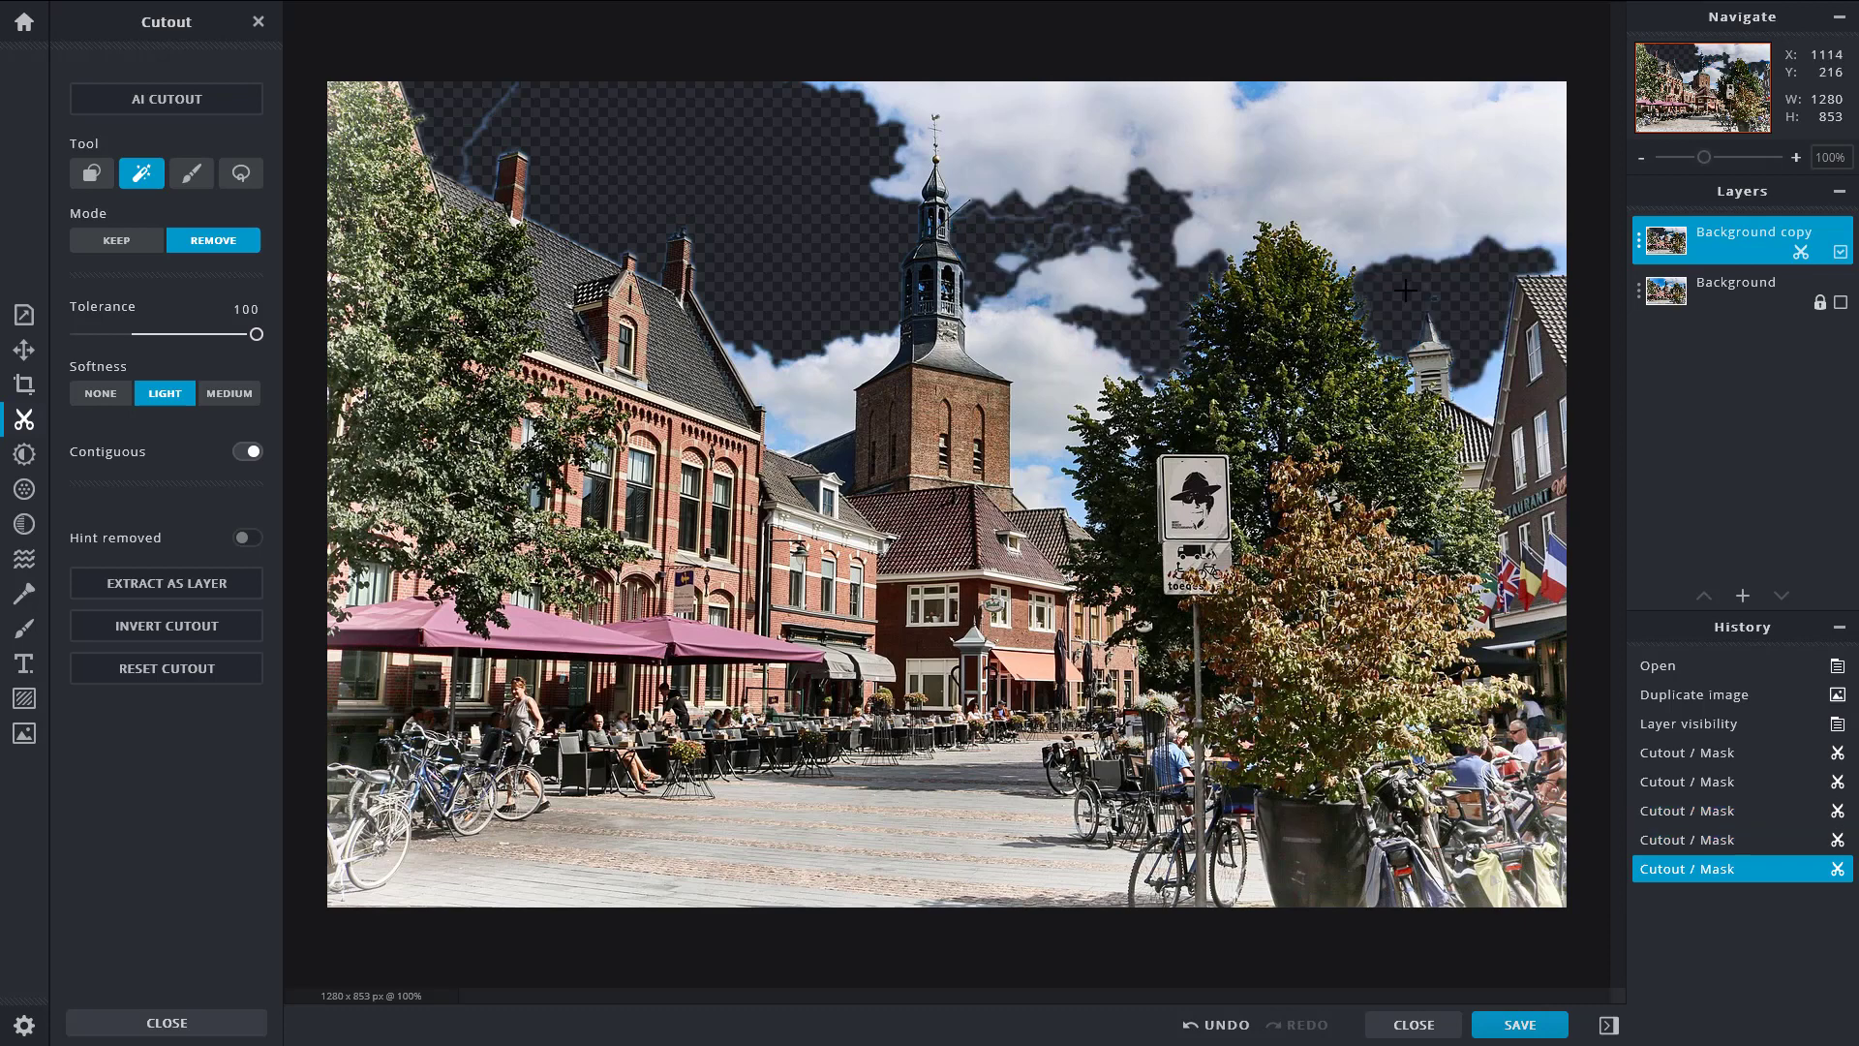
{"action": "left_click", "coordinate": [1263, 89]}
{"action": "left_click", "coordinate": [1484, 394]}
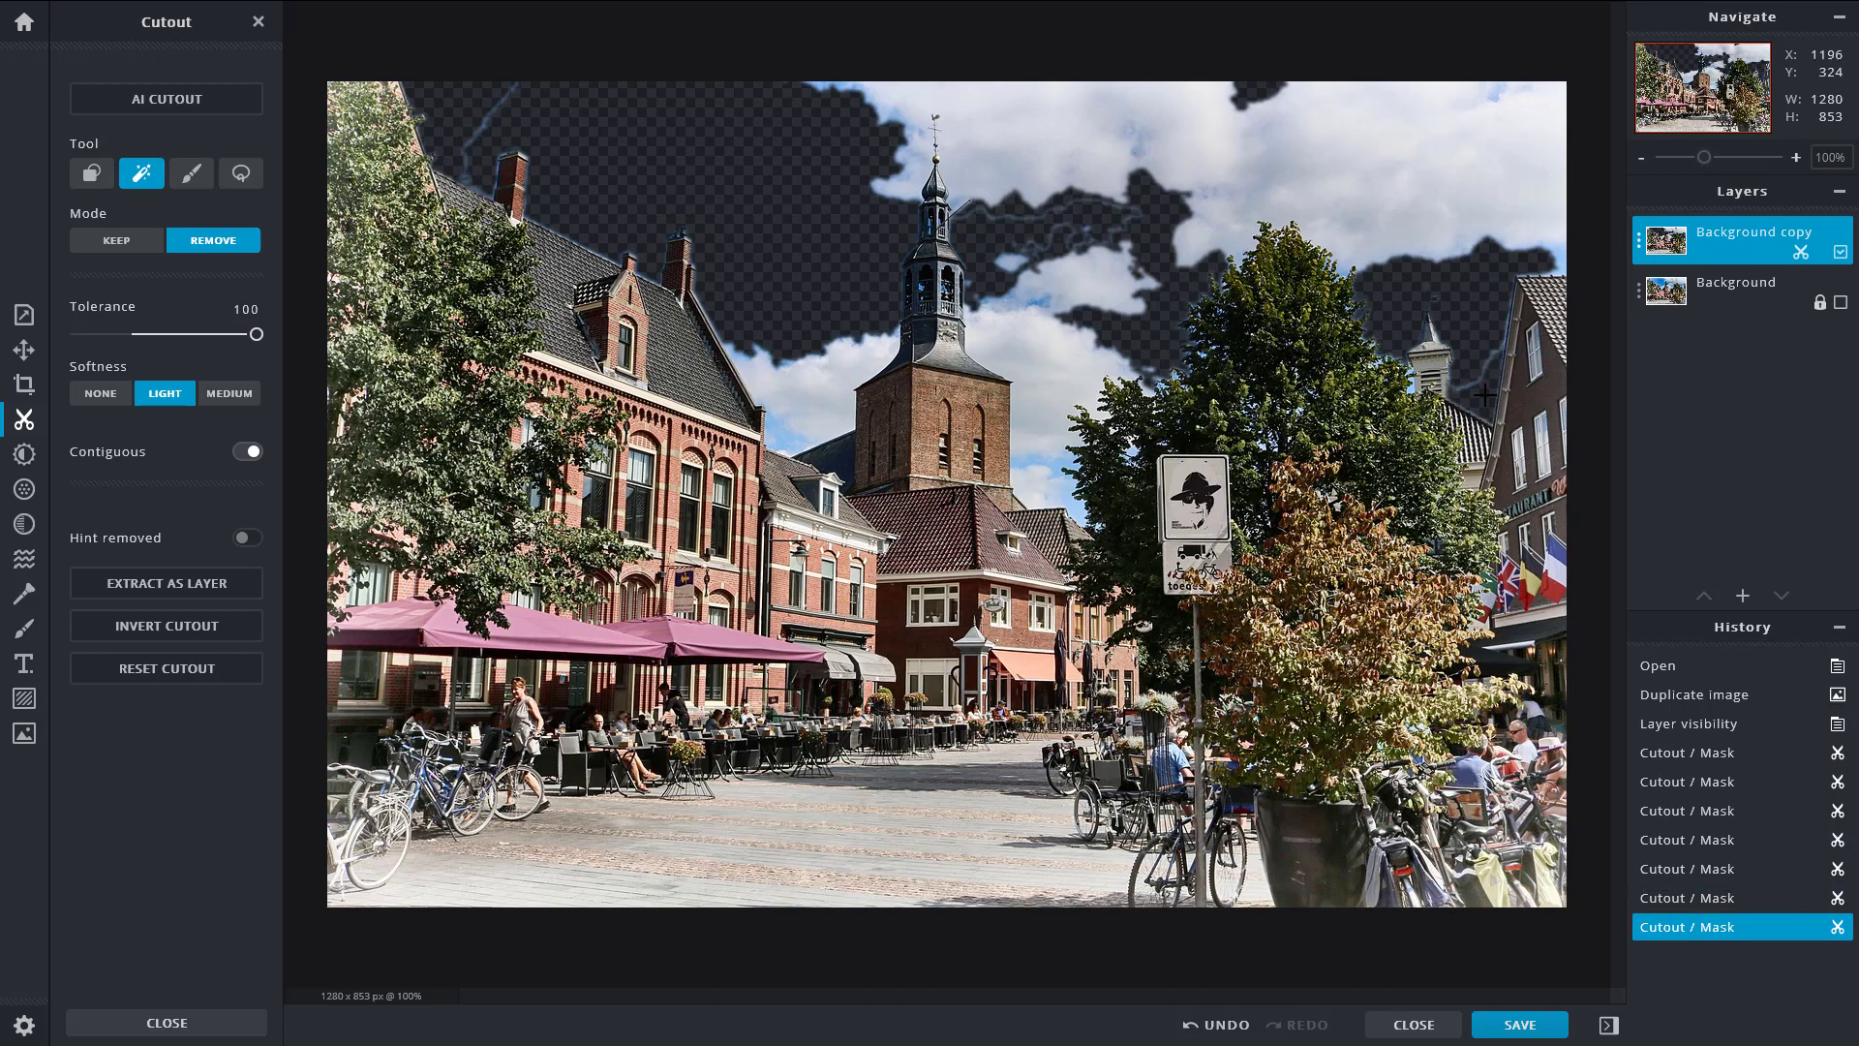
{"action": "left_click", "coordinate": [1563, 255]}
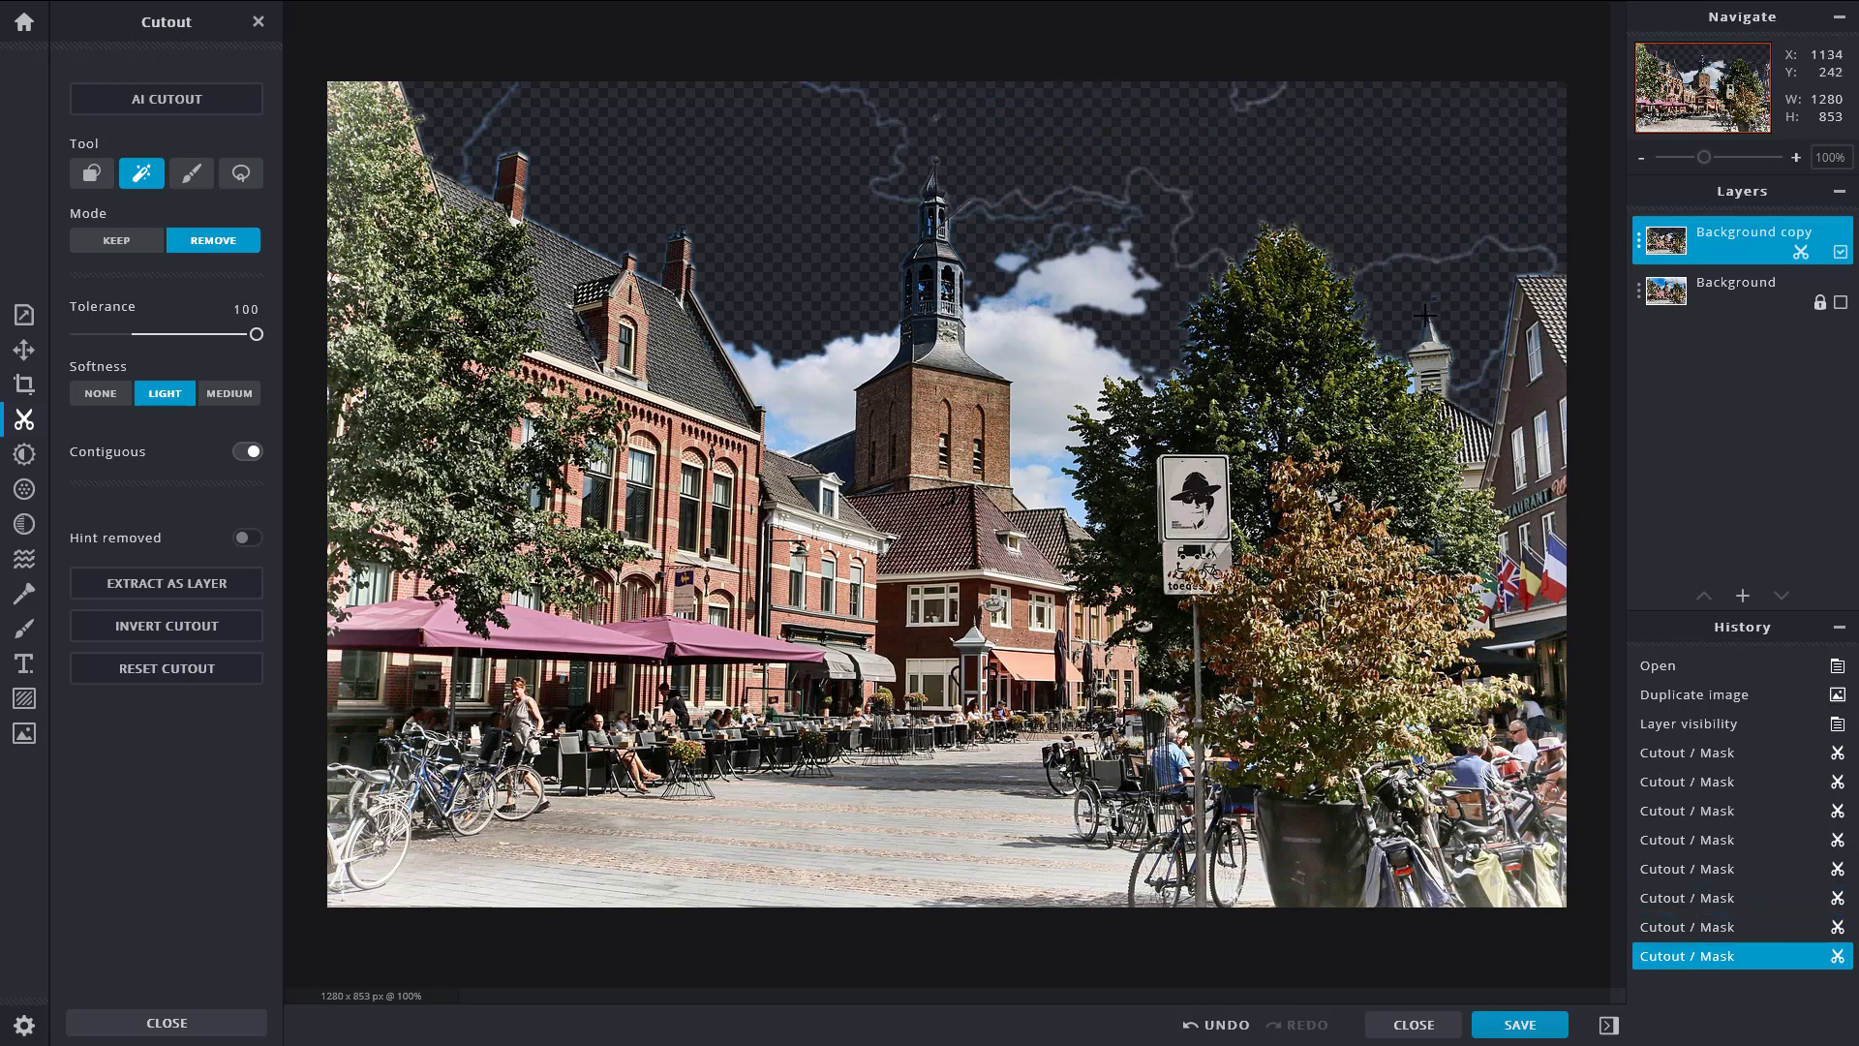
{"action": "key", "text": "ctrl+z"}
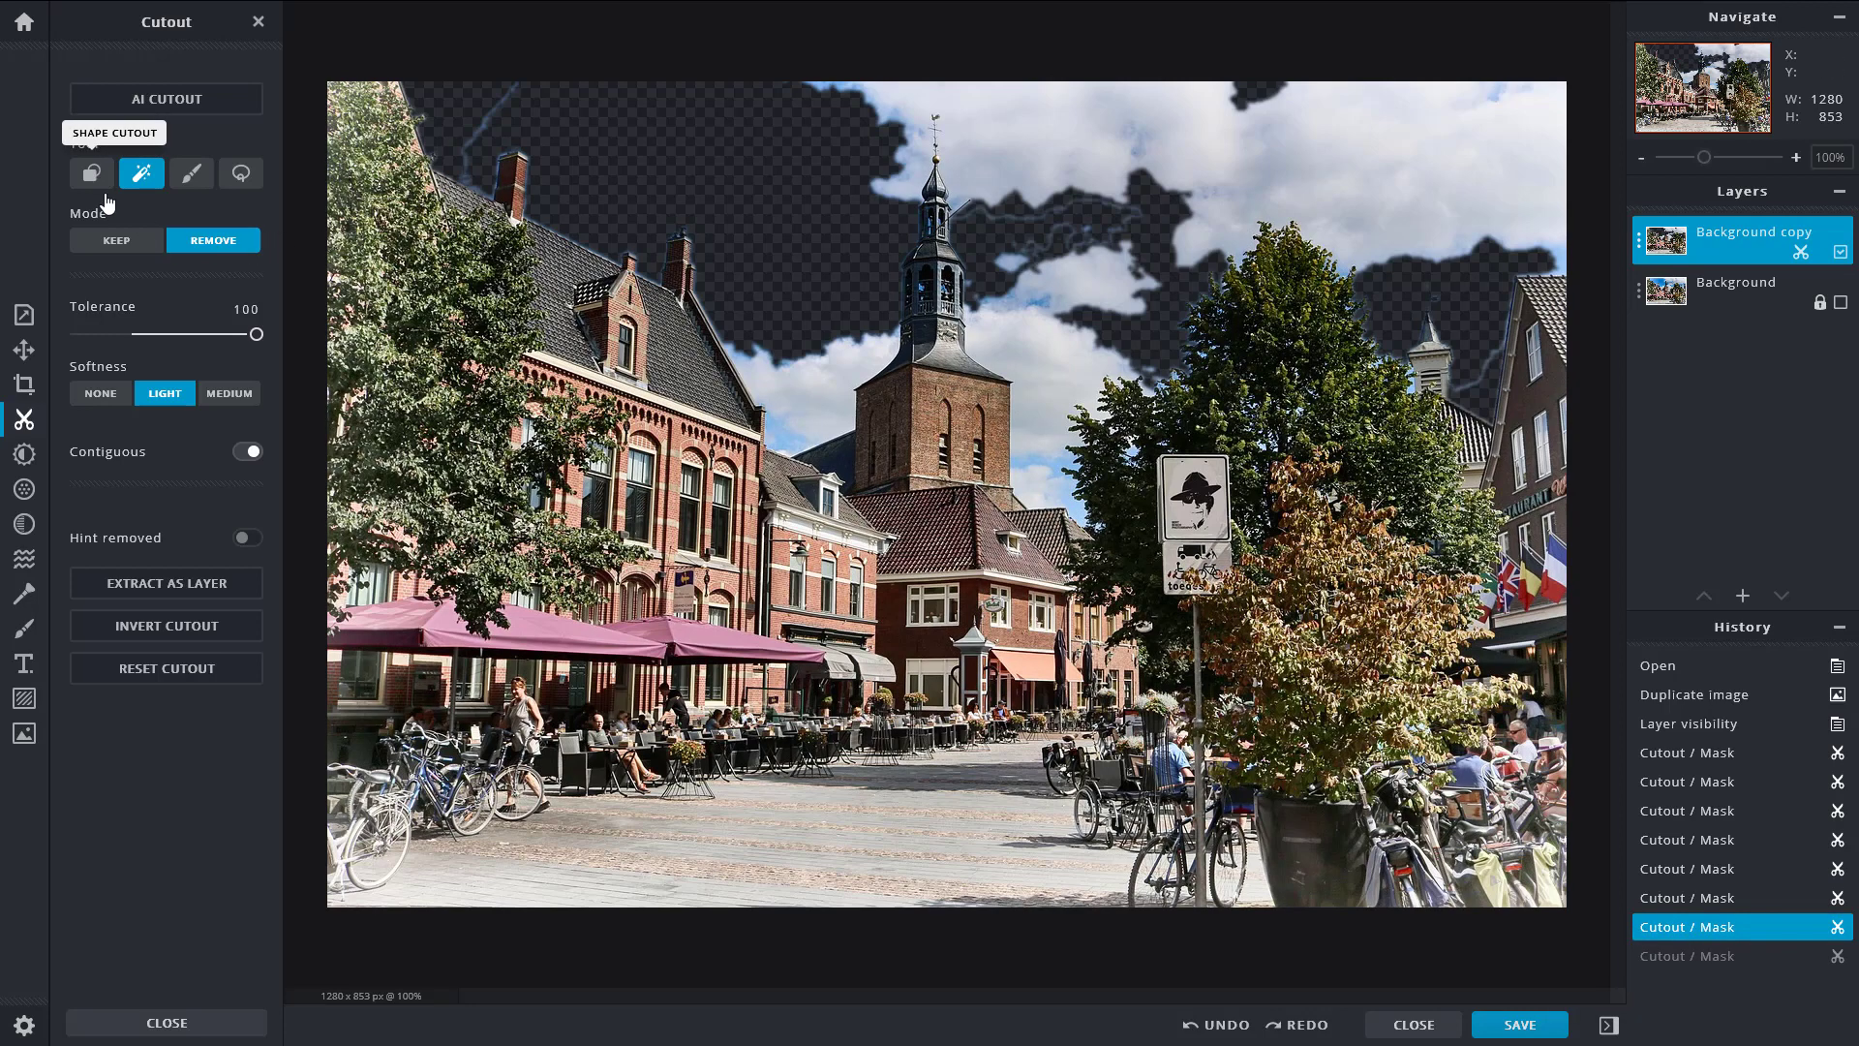
Step: Use Draw Cutout with the 50 px brush to remove part of the leftover blue line beside the leftmost chimney
{"action": "left_click", "coordinate": [180, 177]}
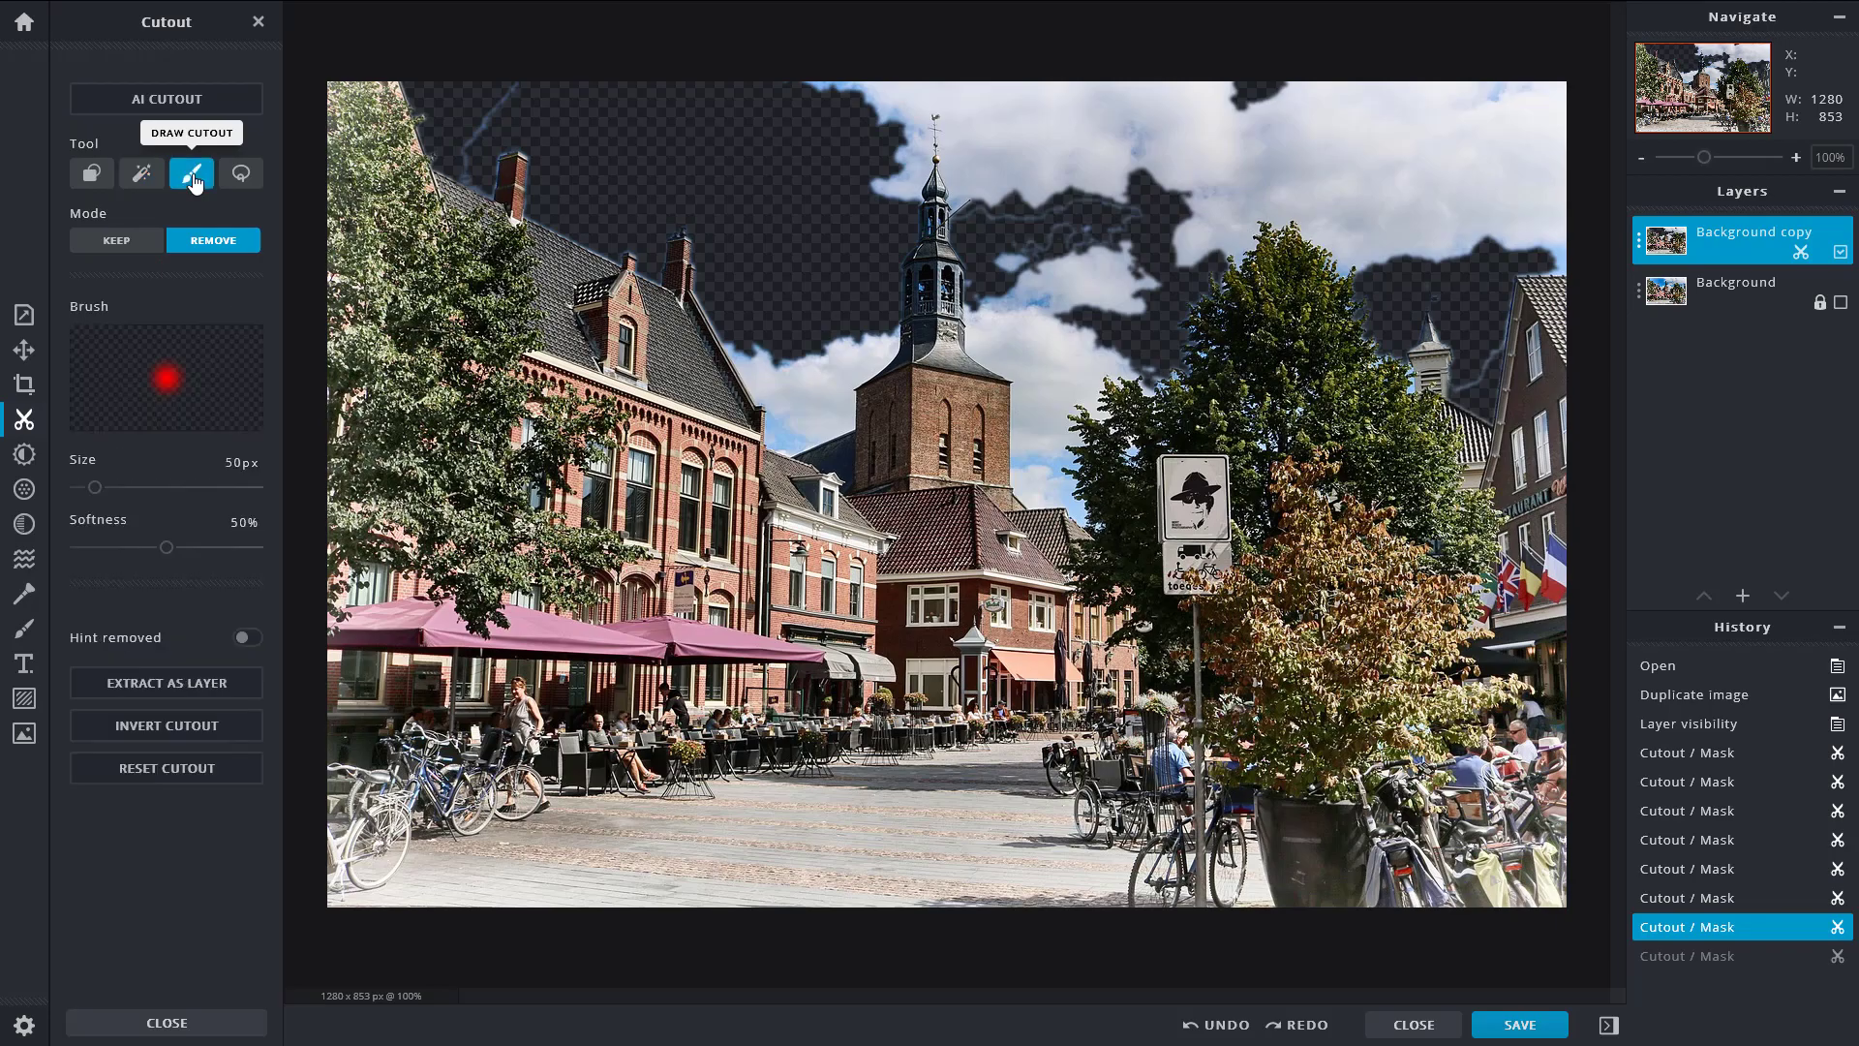
{"action": "scroll", "coordinate": [500, 47], "scroll_direction": "up", "scroll_amount": 8}
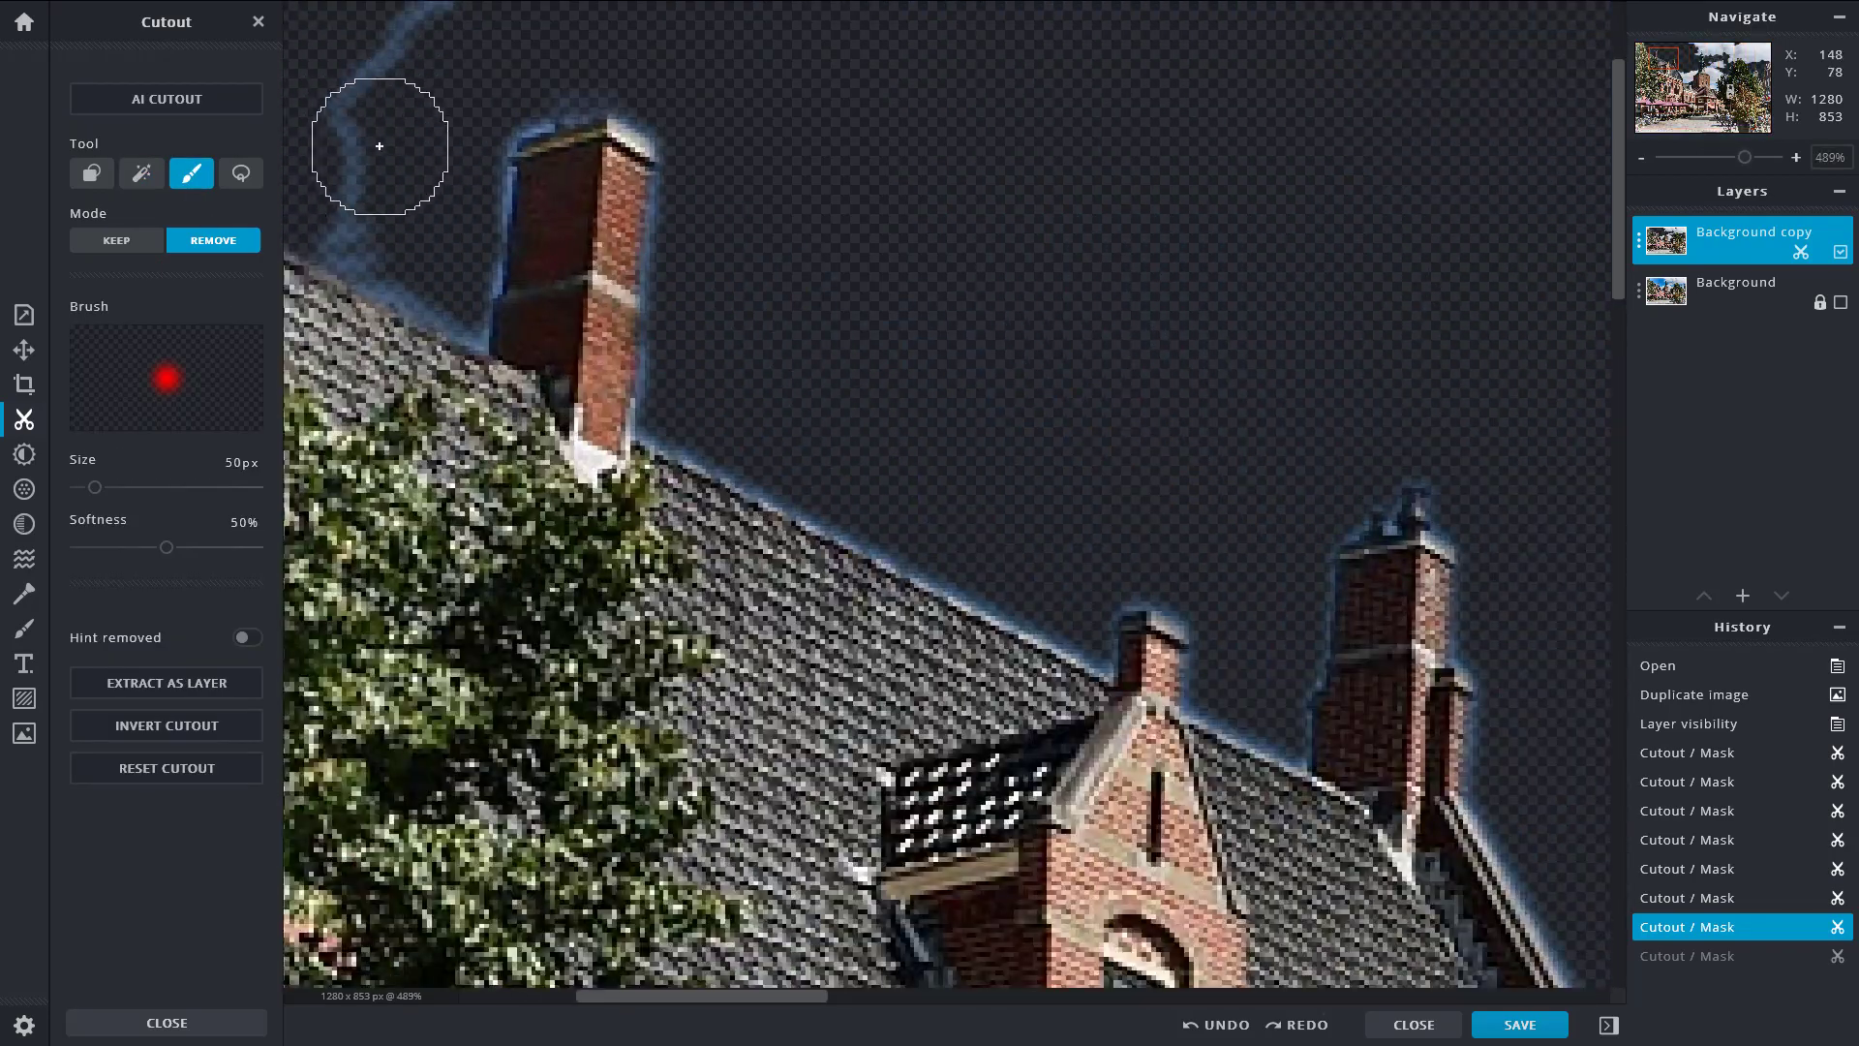
{"action": "left_click", "coordinate": [368, 151]}
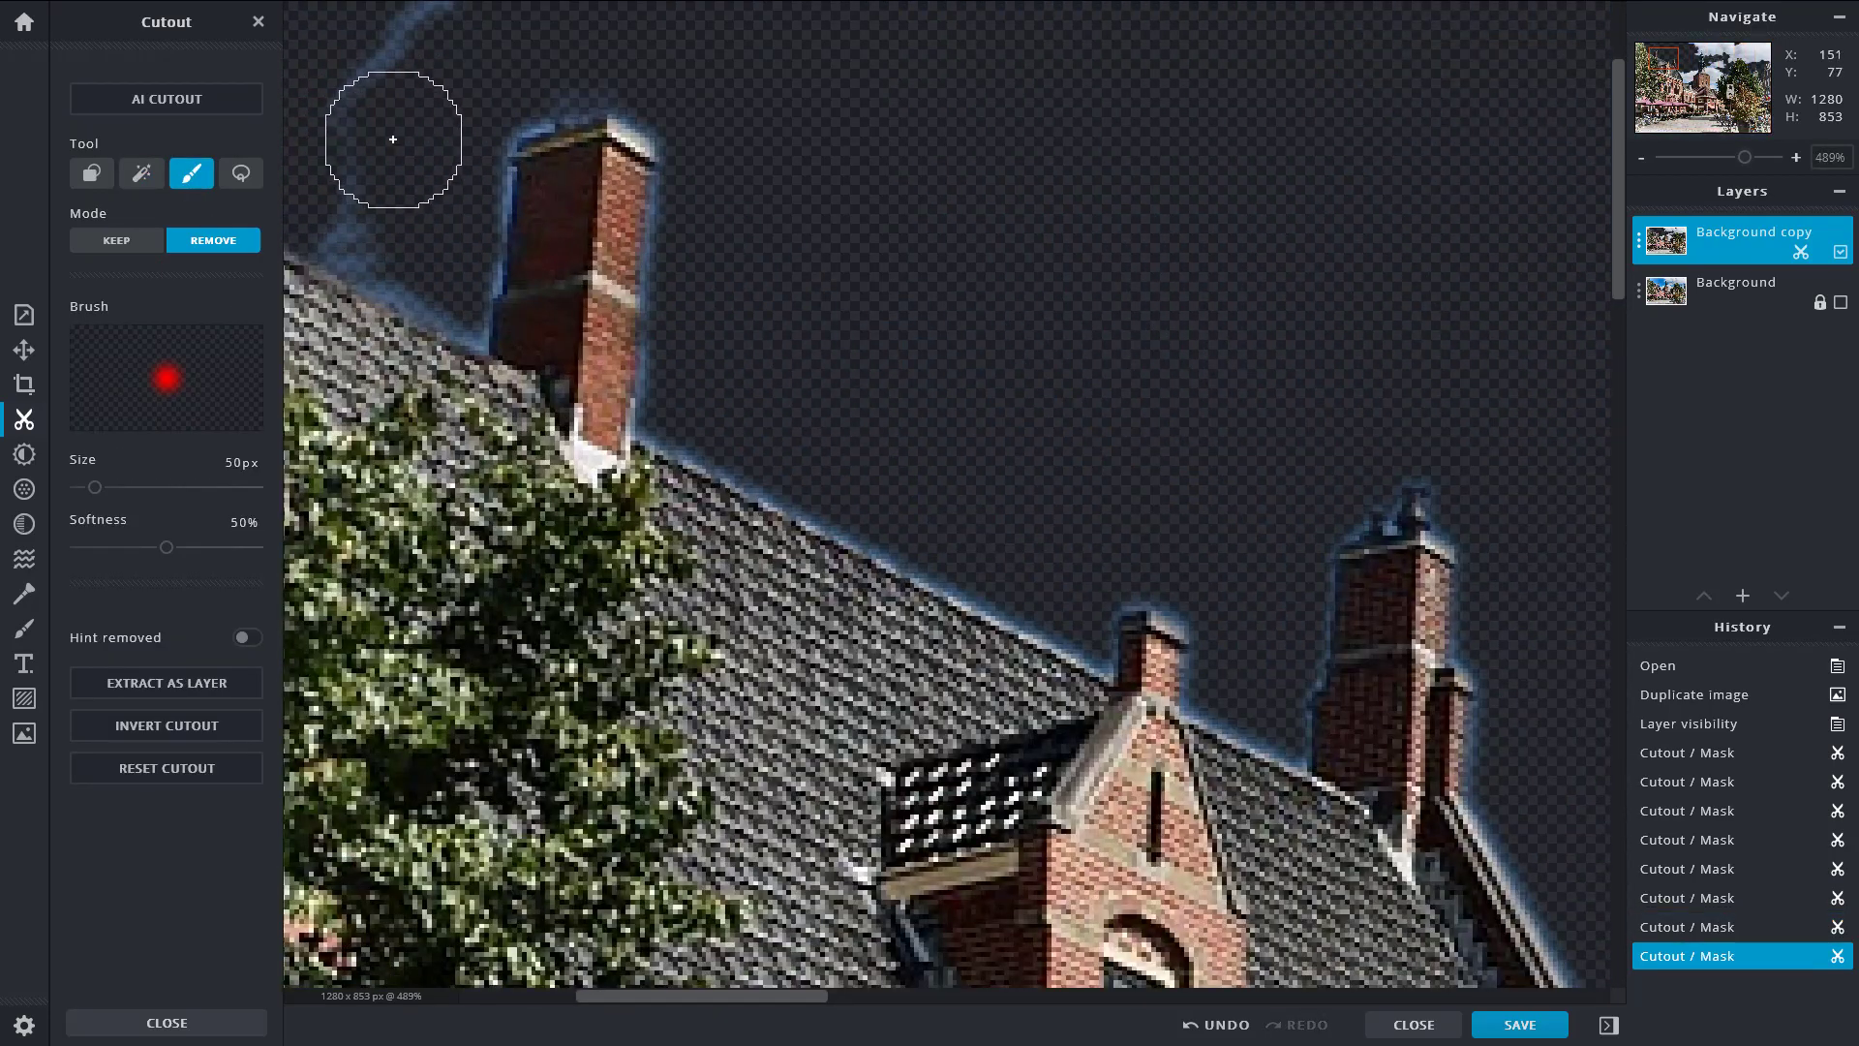
Step: Brush away the leftover blue line running through the cleared sky above and left of the leftmost chimney
{"action": "scroll", "coordinate": [353, 91], "scroll_direction": "down", "scroll_amount": 7}
{"action": "scroll", "coordinate": [467, 128], "scroll_direction": "up", "scroll_amount": 3}
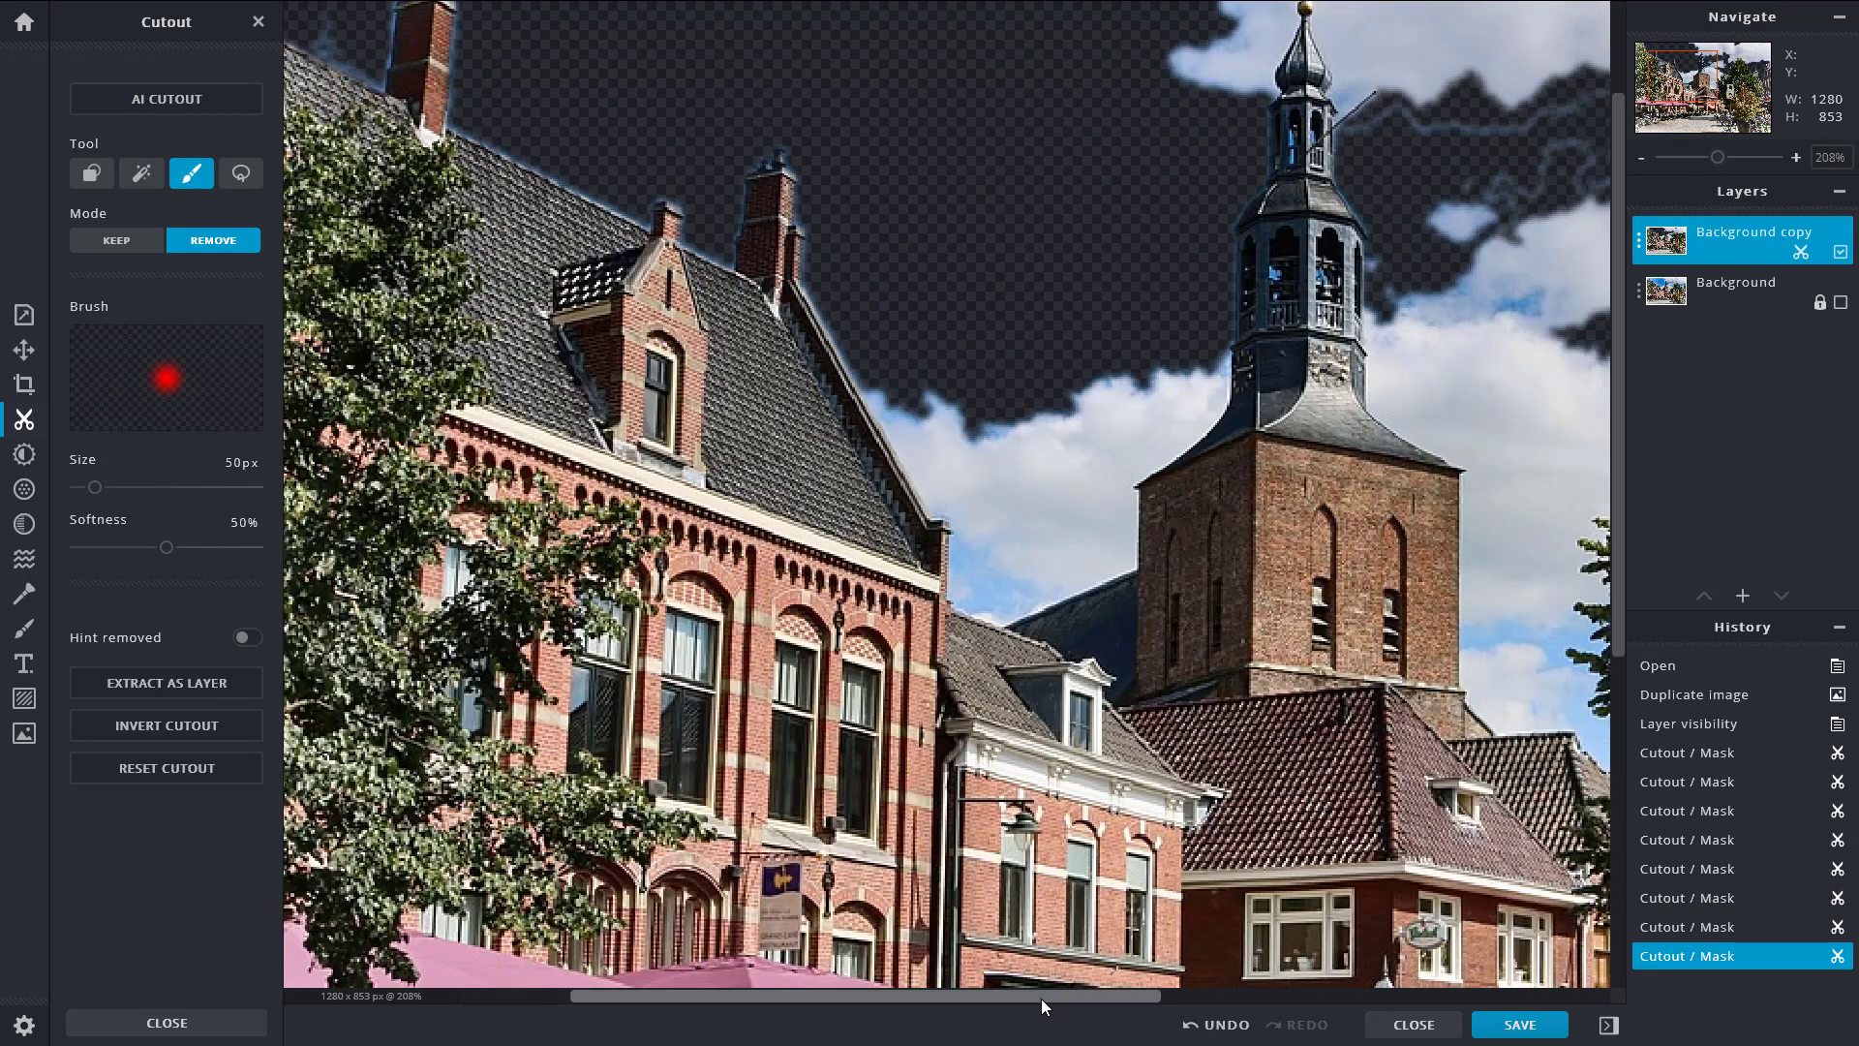
{"action": "left_click_drag", "start_coordinate": [1042, 998], "coordinate": [966, 998]}
{"action": "scroll", "coordinate": [581, 218], "scroll_direction": "up", "scroll_amount": 1}
{"action": "scroll", "coordinate": [581, 217], "scroll_direction": "up", "scroll_amount": 3}
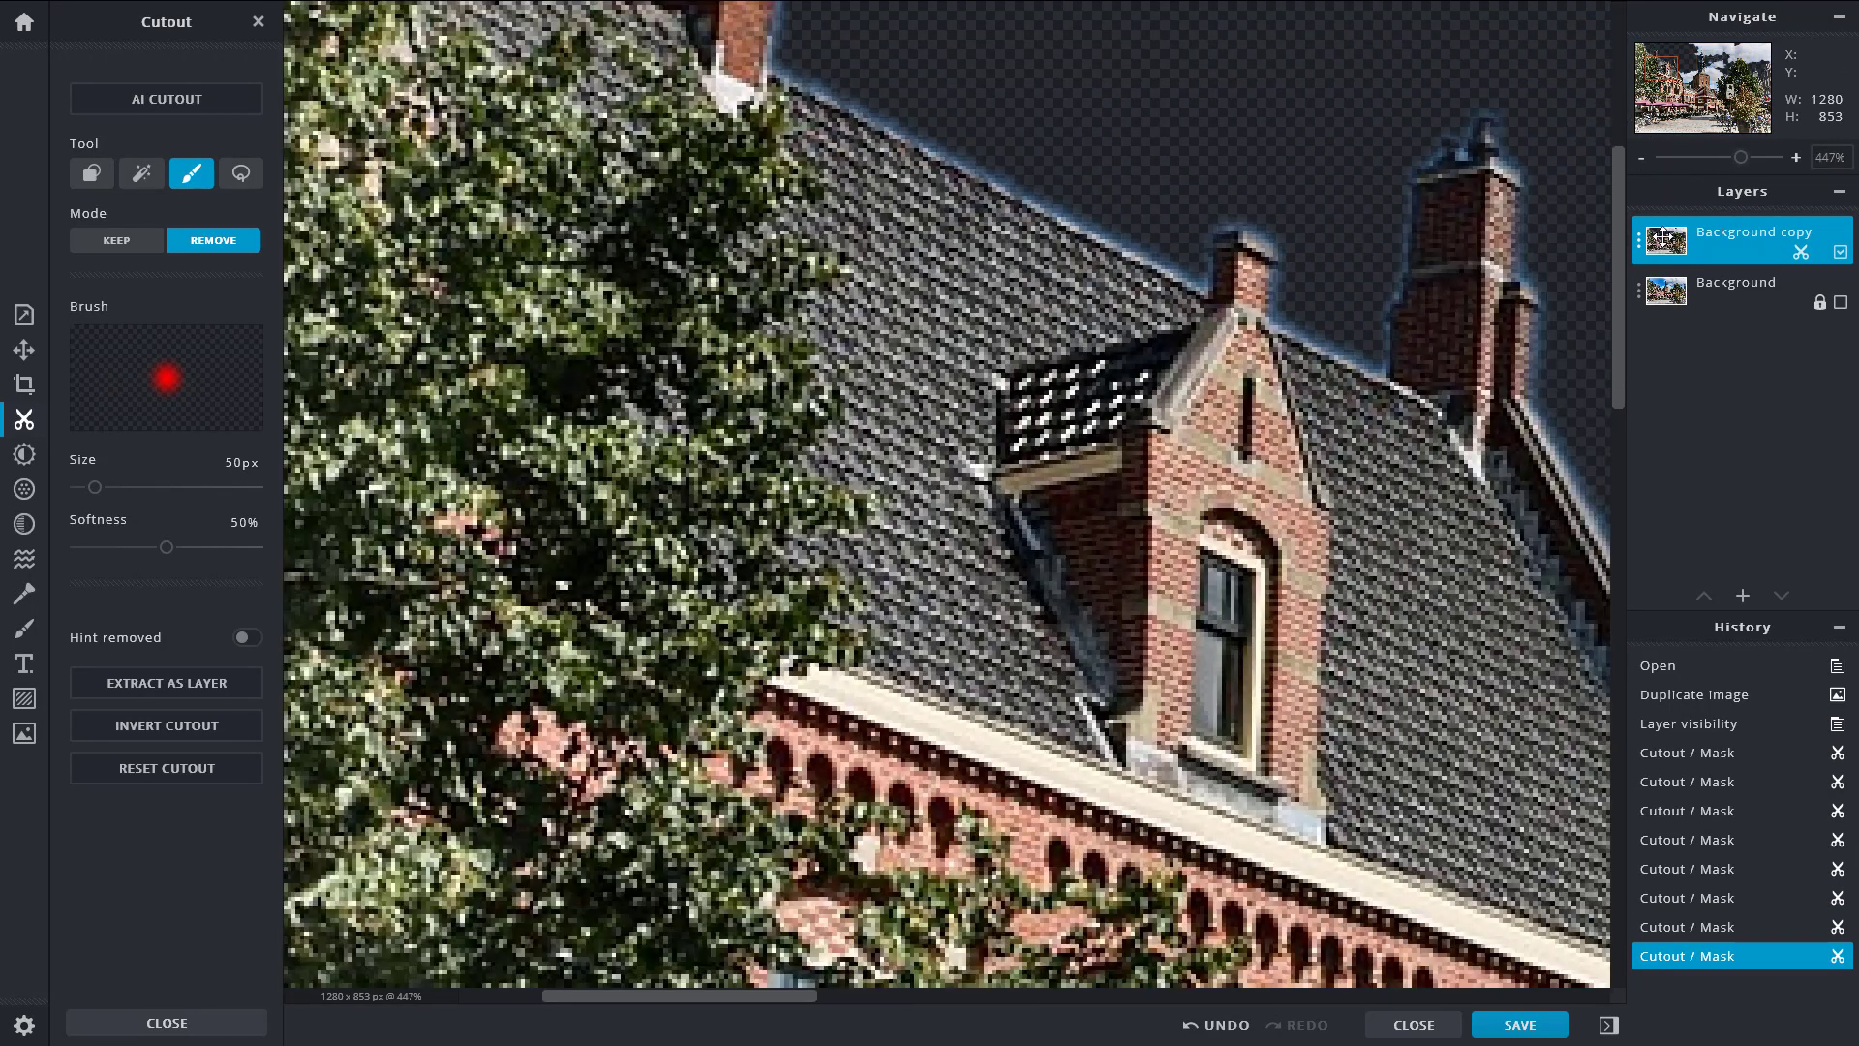
{"action": "left_click_drag", "start_coordinate": [1623, 208], "coordinate": [1631, 61]}
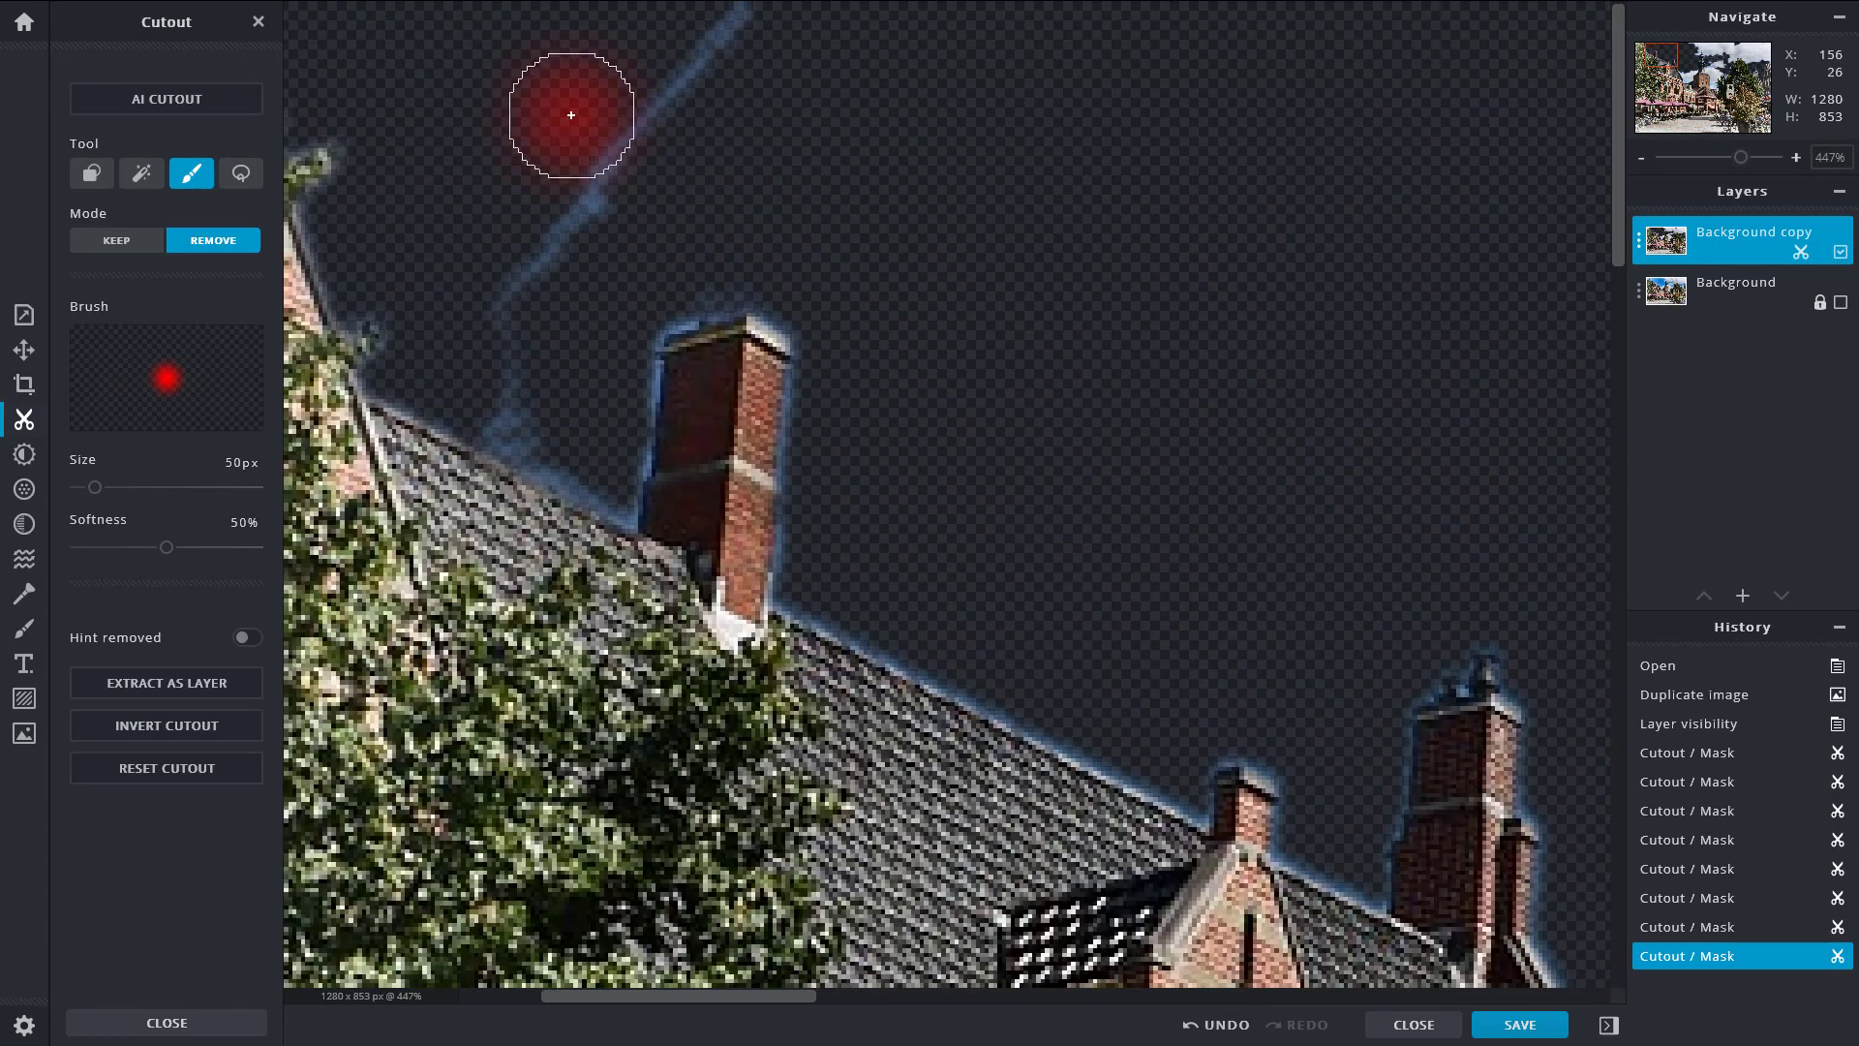
{"action": "mouse_move", "coordinate": [560, 112]}
{"action": "left_mouse_down"}
{"action": "mouse_move", "coordinate": [586, 159]}
{"action": "mouse_move", "coordinate": [768, 3]}
{"action": "mouse_move", "coordinate": [732, 56]}
{"action": "left_mouse_up"}
{"action": "left_click", "coordinate": [734, 56]}
{"action": "left_click", "coordinate": [636, 116]}
{"action": "left_click", "coordinate": [534, 238]}
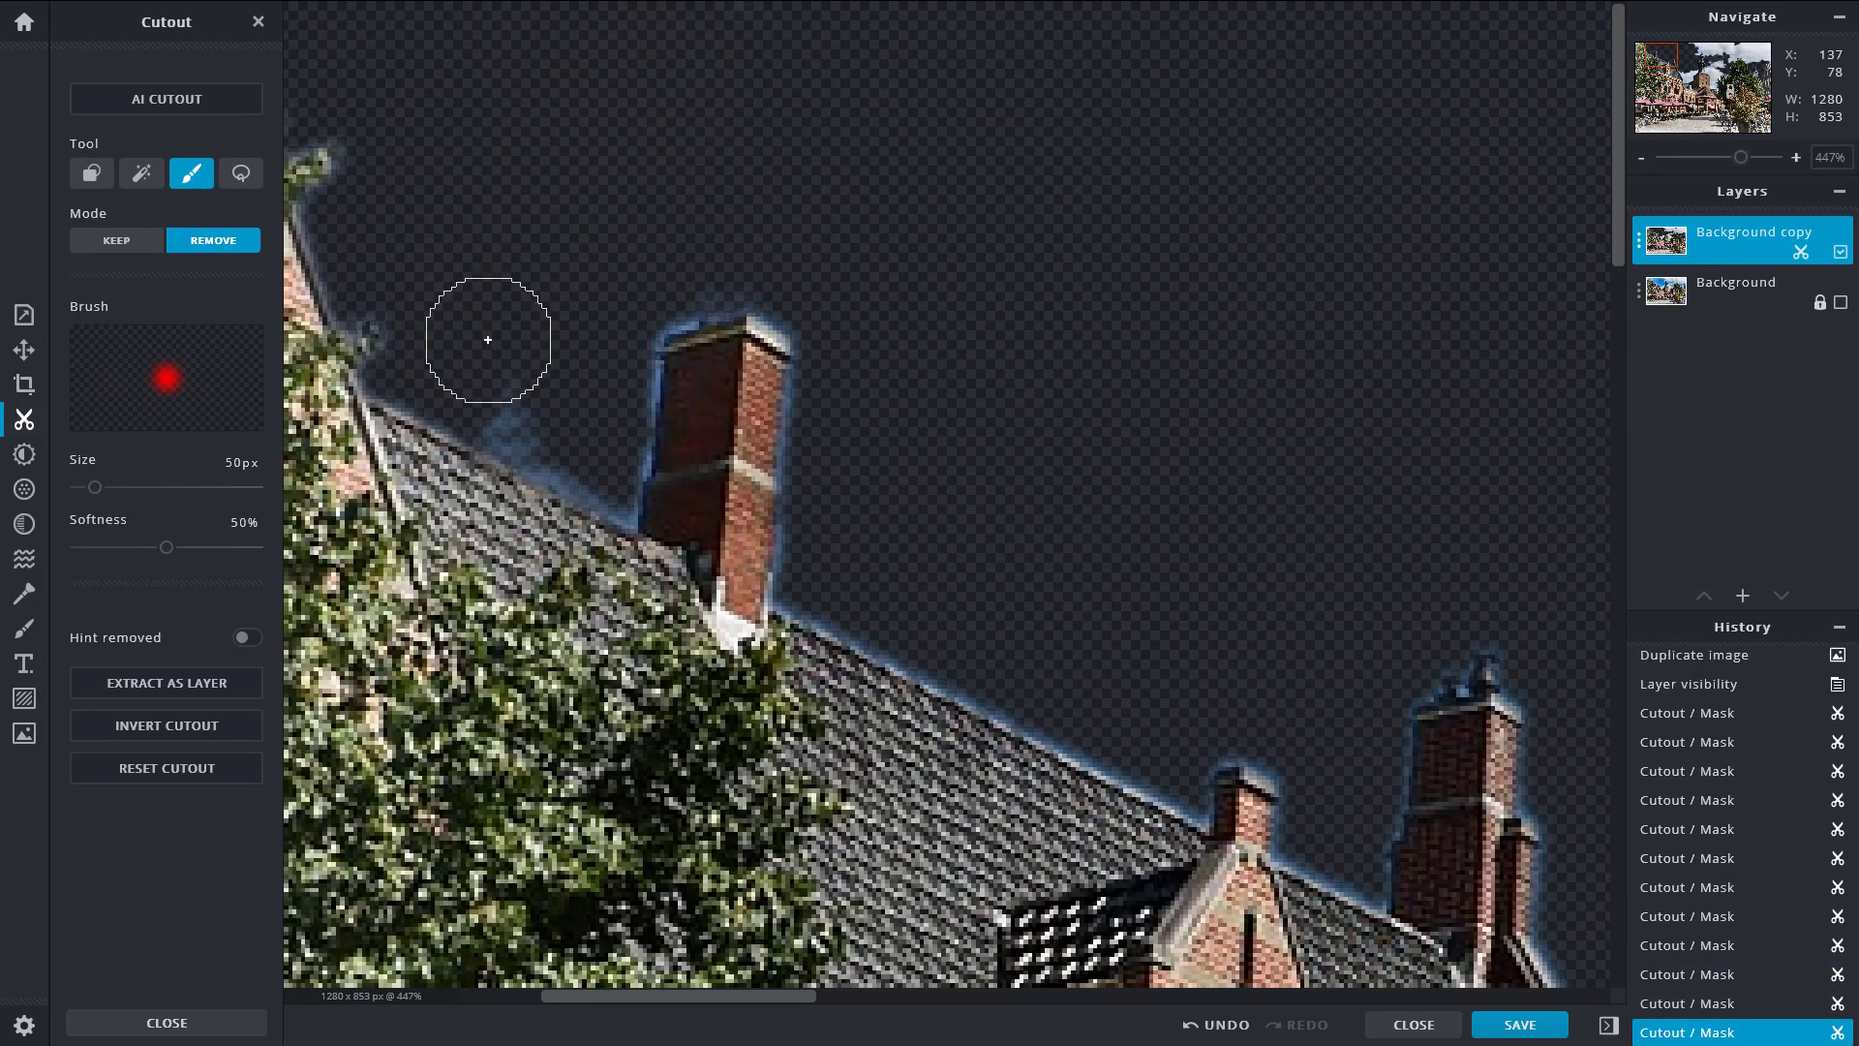
Step: Brush away the blue fringe along the roof edge and the left side of the leftmost chimney
{"action": "left_click", "coordinate": [493, 354]}
{"action": "left_click_drag", "start_coordinate": [507, 399], "coordinate": [606, 485]}
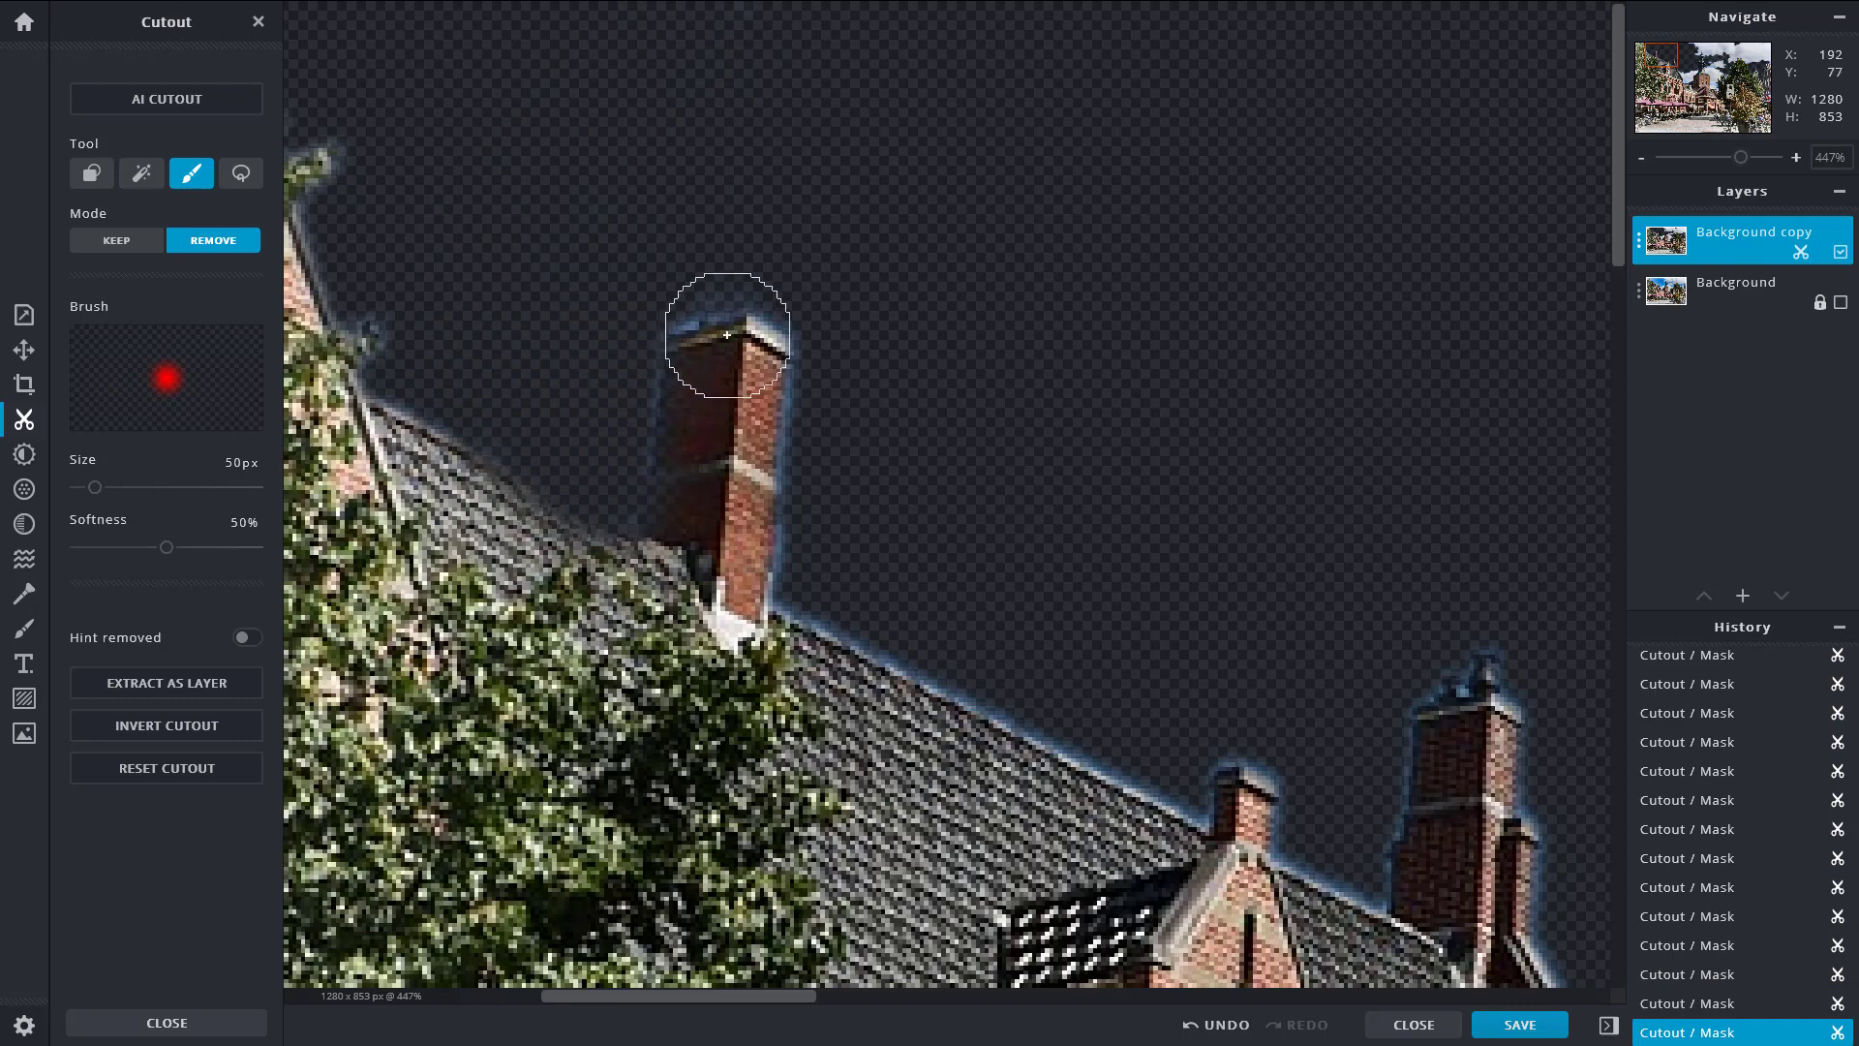
{"action": "scroll", "coordinate": [726, 311], "scroll_direction": "down", "scroll_amount": 5}
{"action": "scroll", "coordinate": [727, 334], "scroll_direction": "down", "scroll_amount": 2}
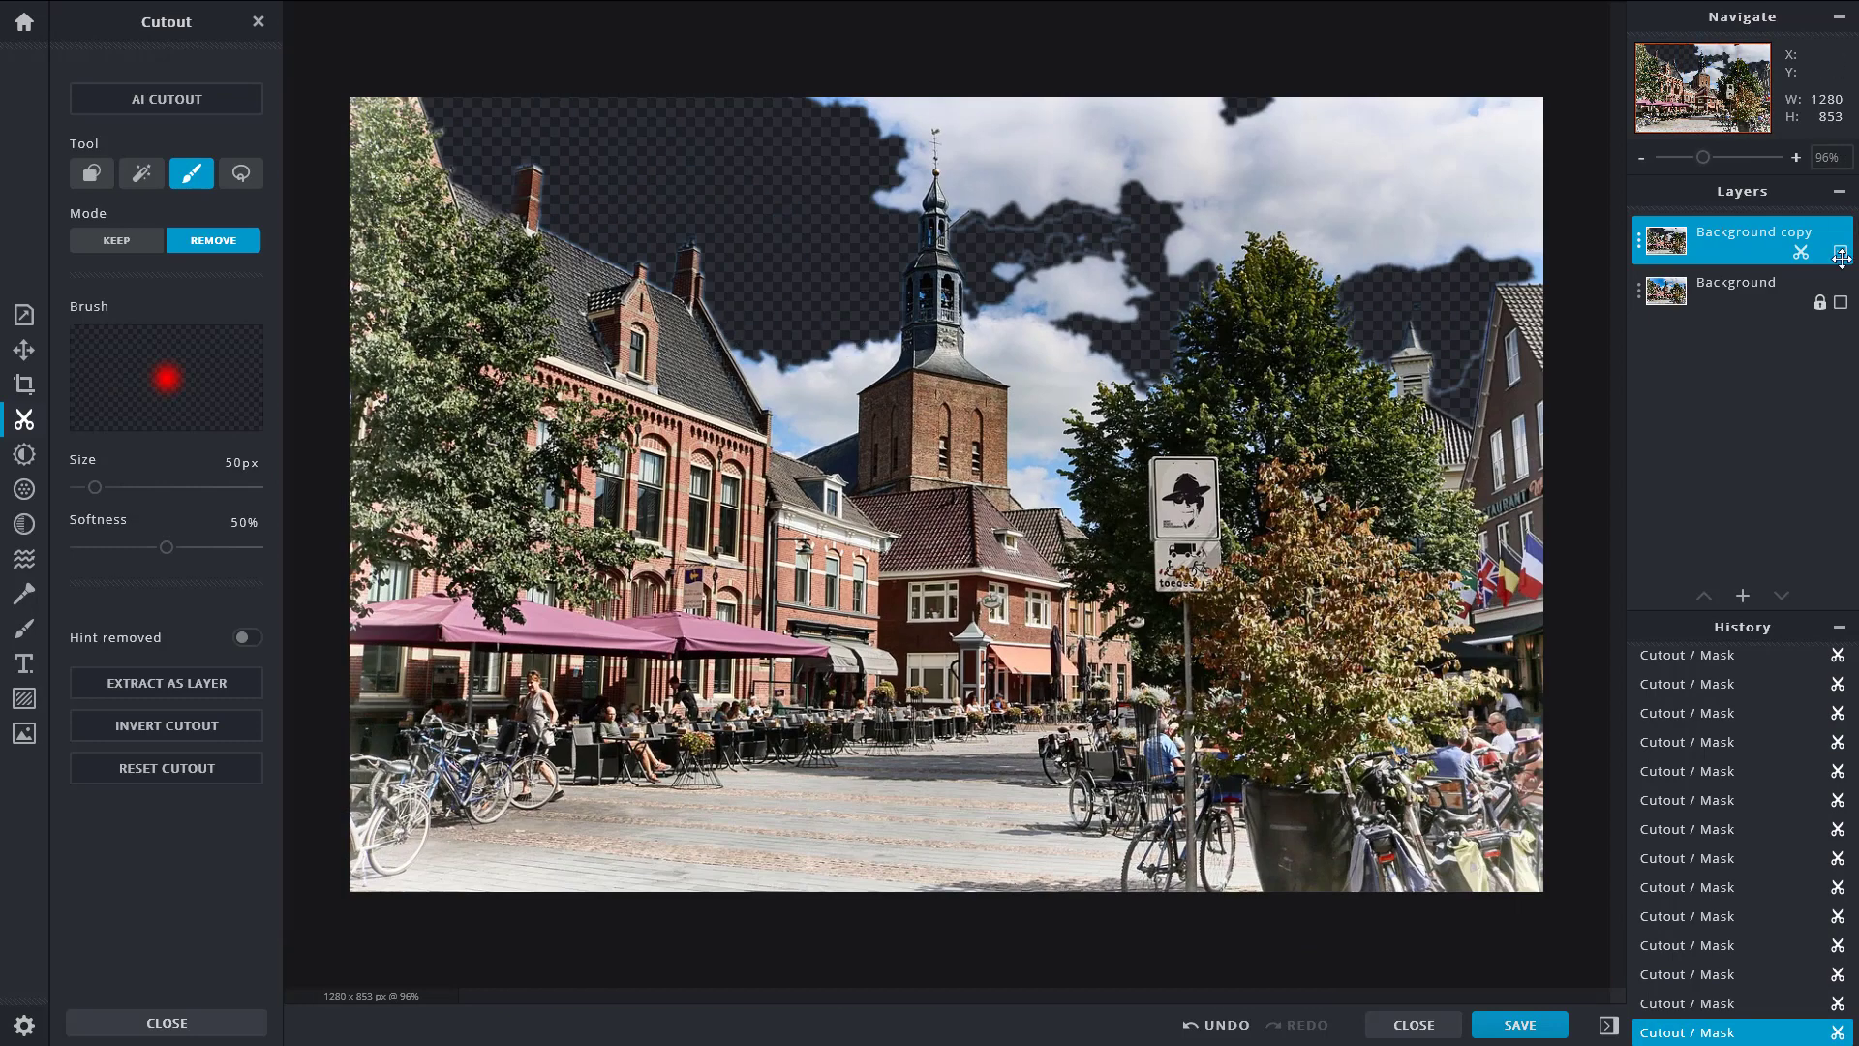
Step: Hide the Background copy layer and make the original Background layer active
{"action": "left_click", "coordinate": [1734, 289]}
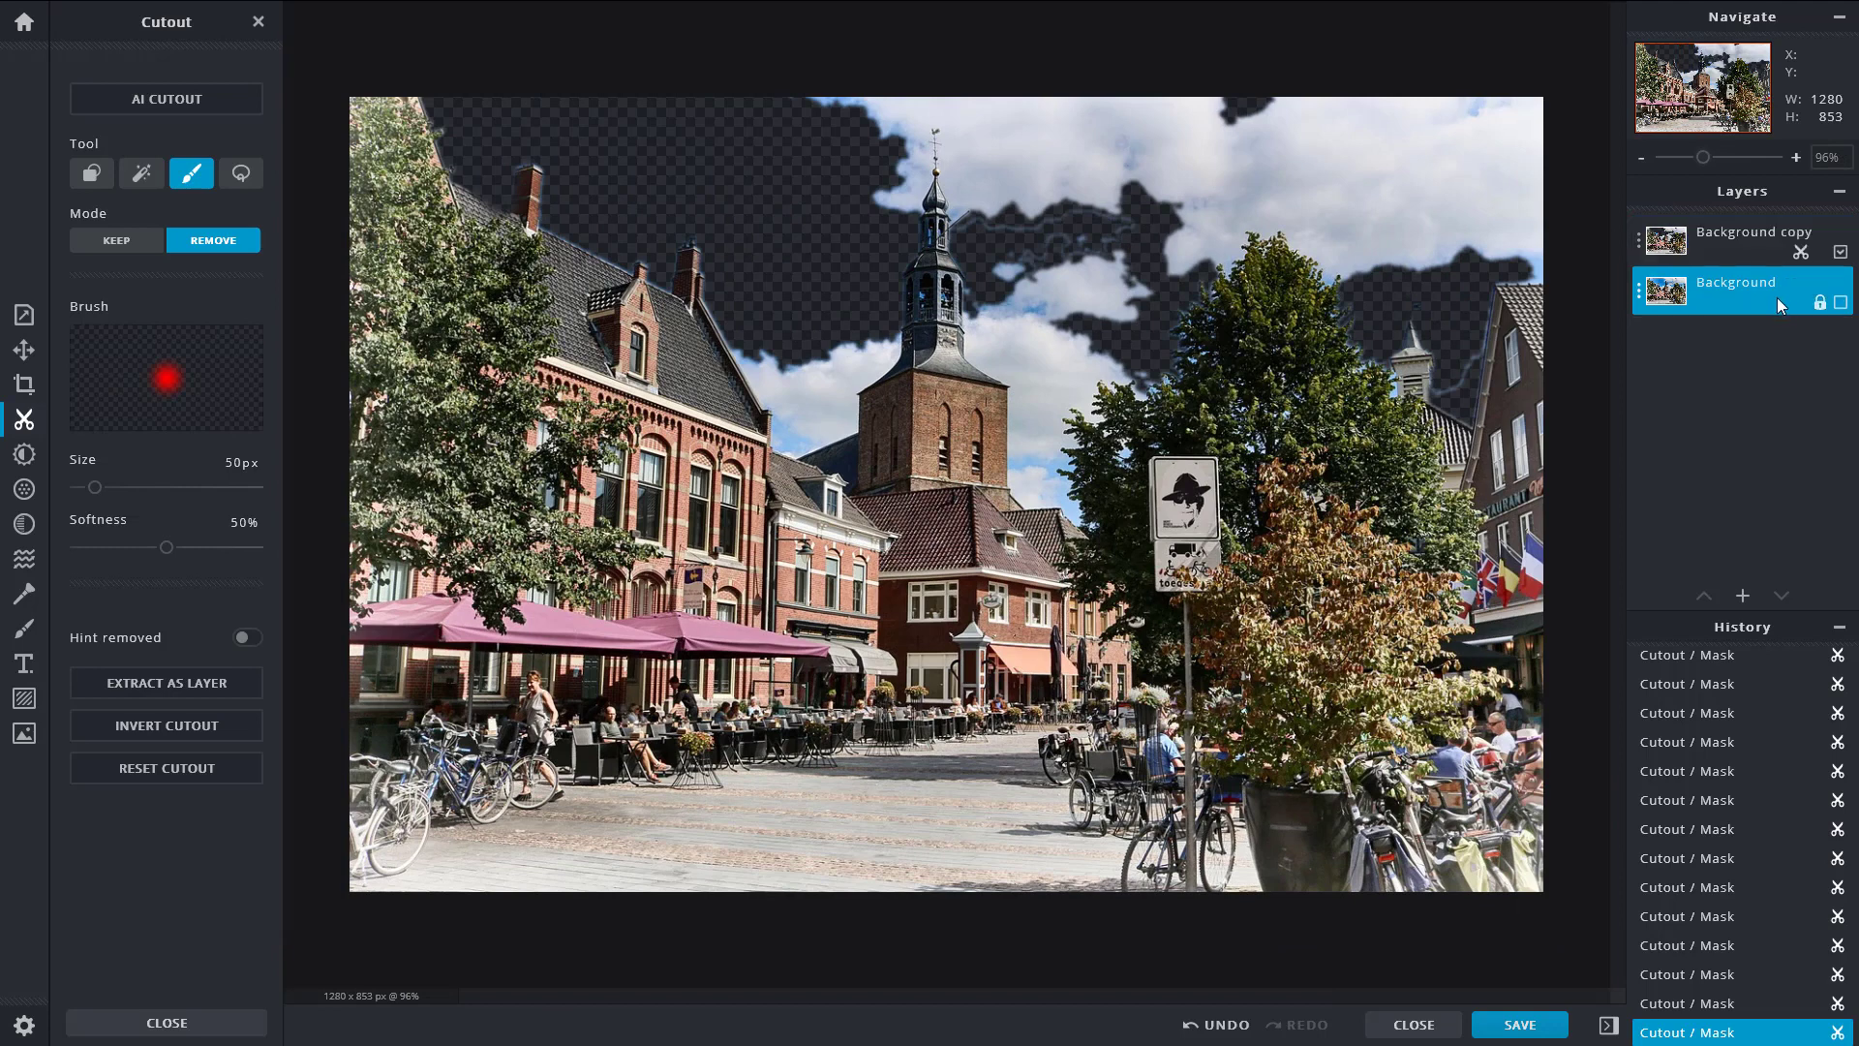
{"action": "left_click", "coordinate": [1771, 248]}
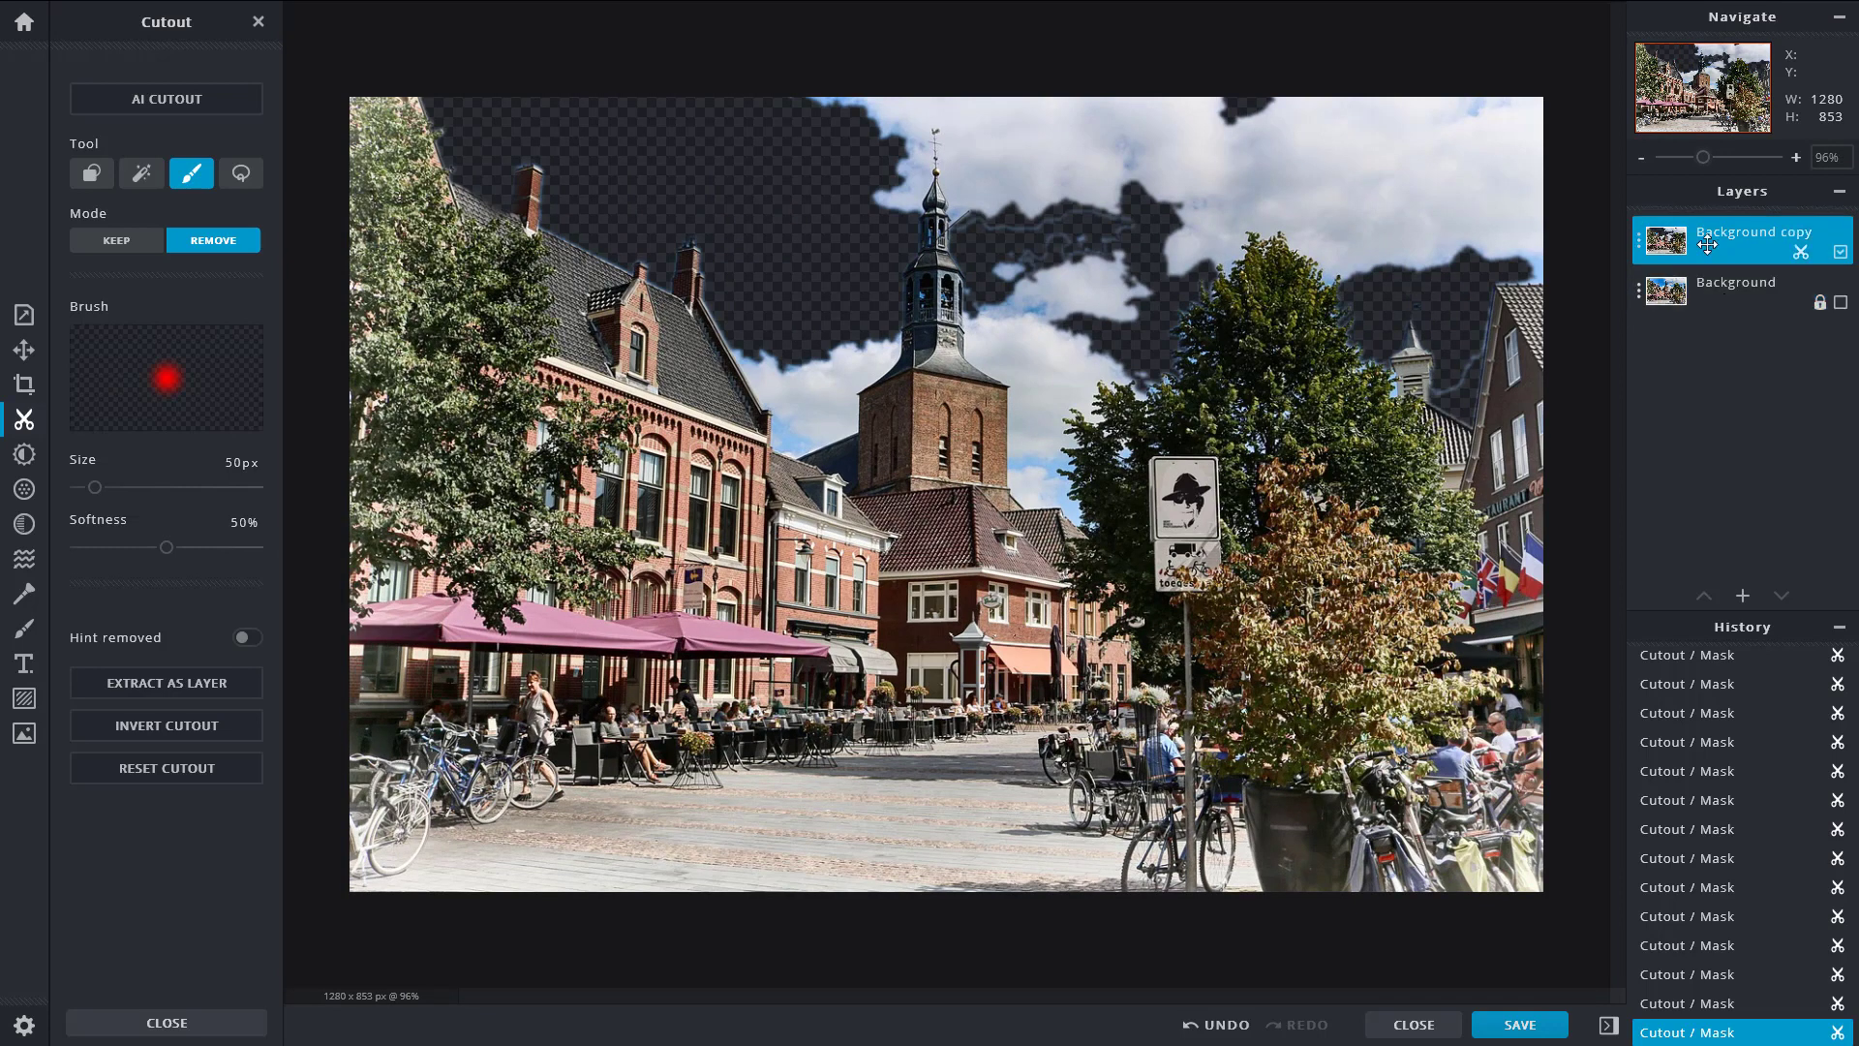
{"action": "left_click", "coordinate": [1639, 248]}
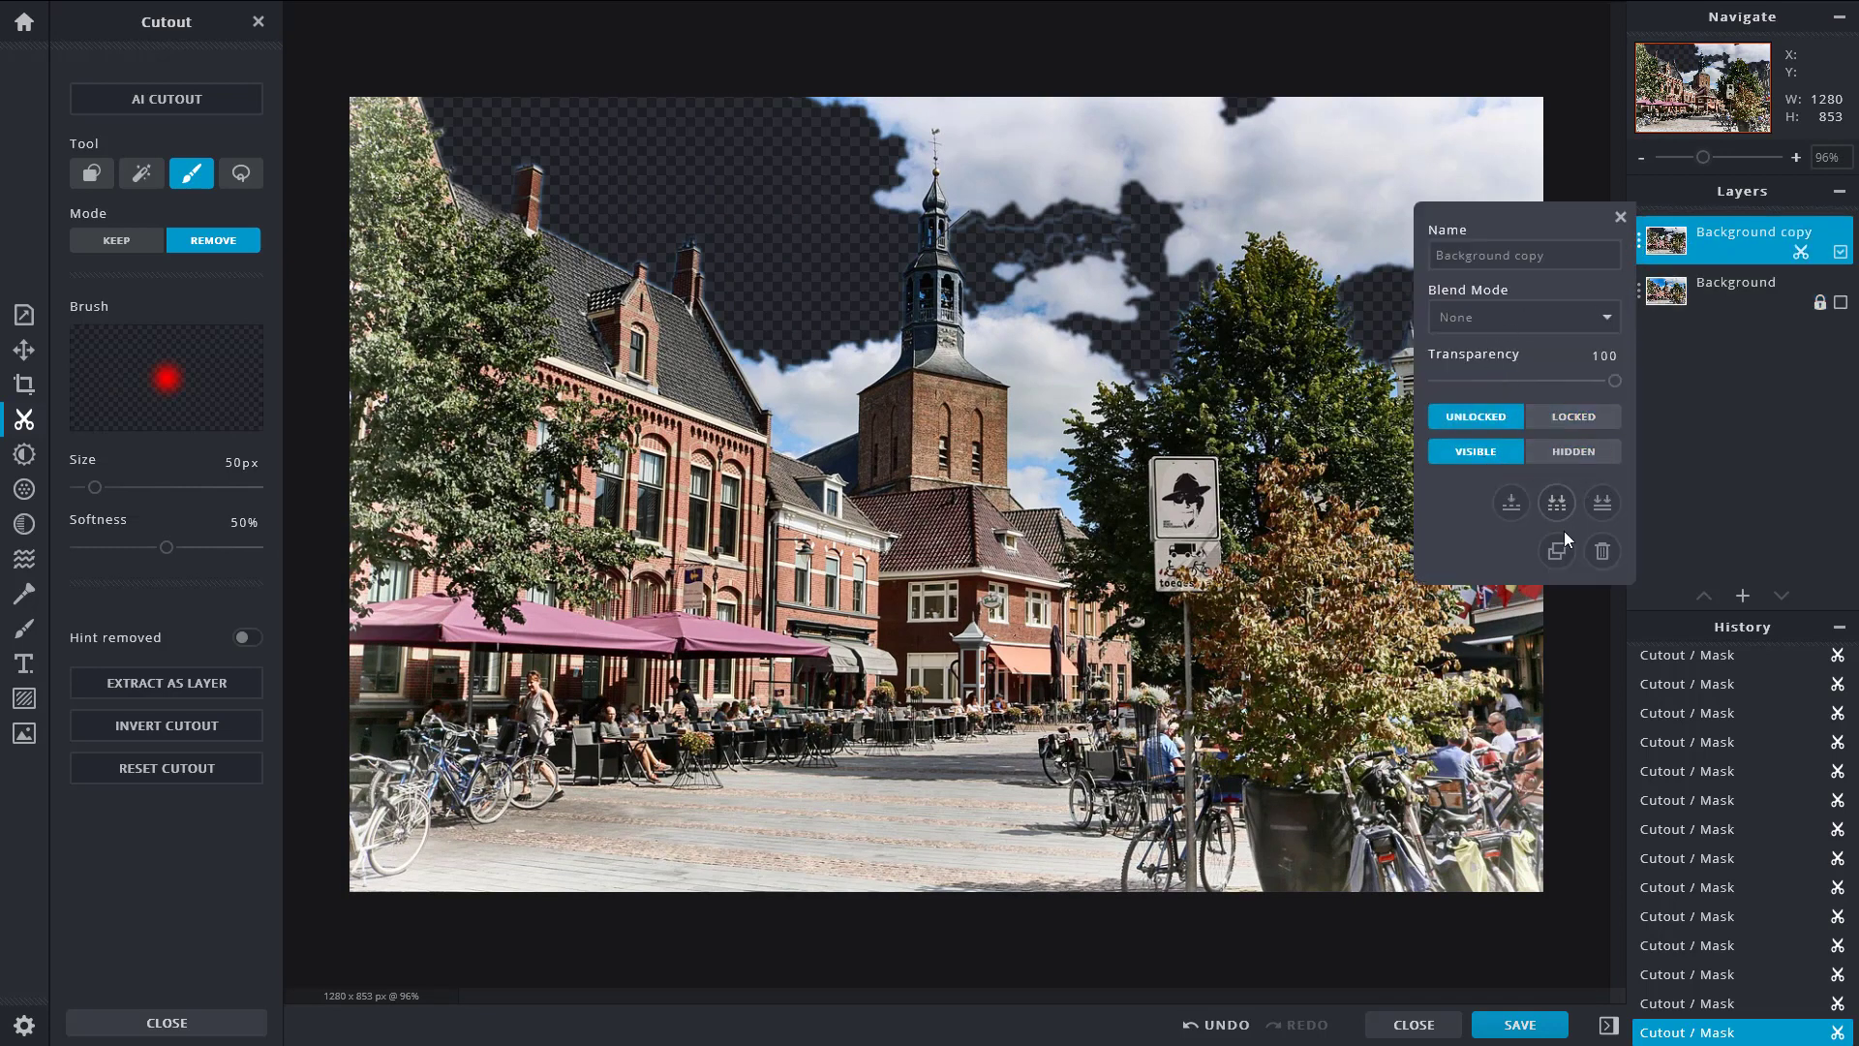
{"action": "left_click", "coordinate": [1578, 465]}
{"action": "left_click", "coordinate": [1716, 287]}
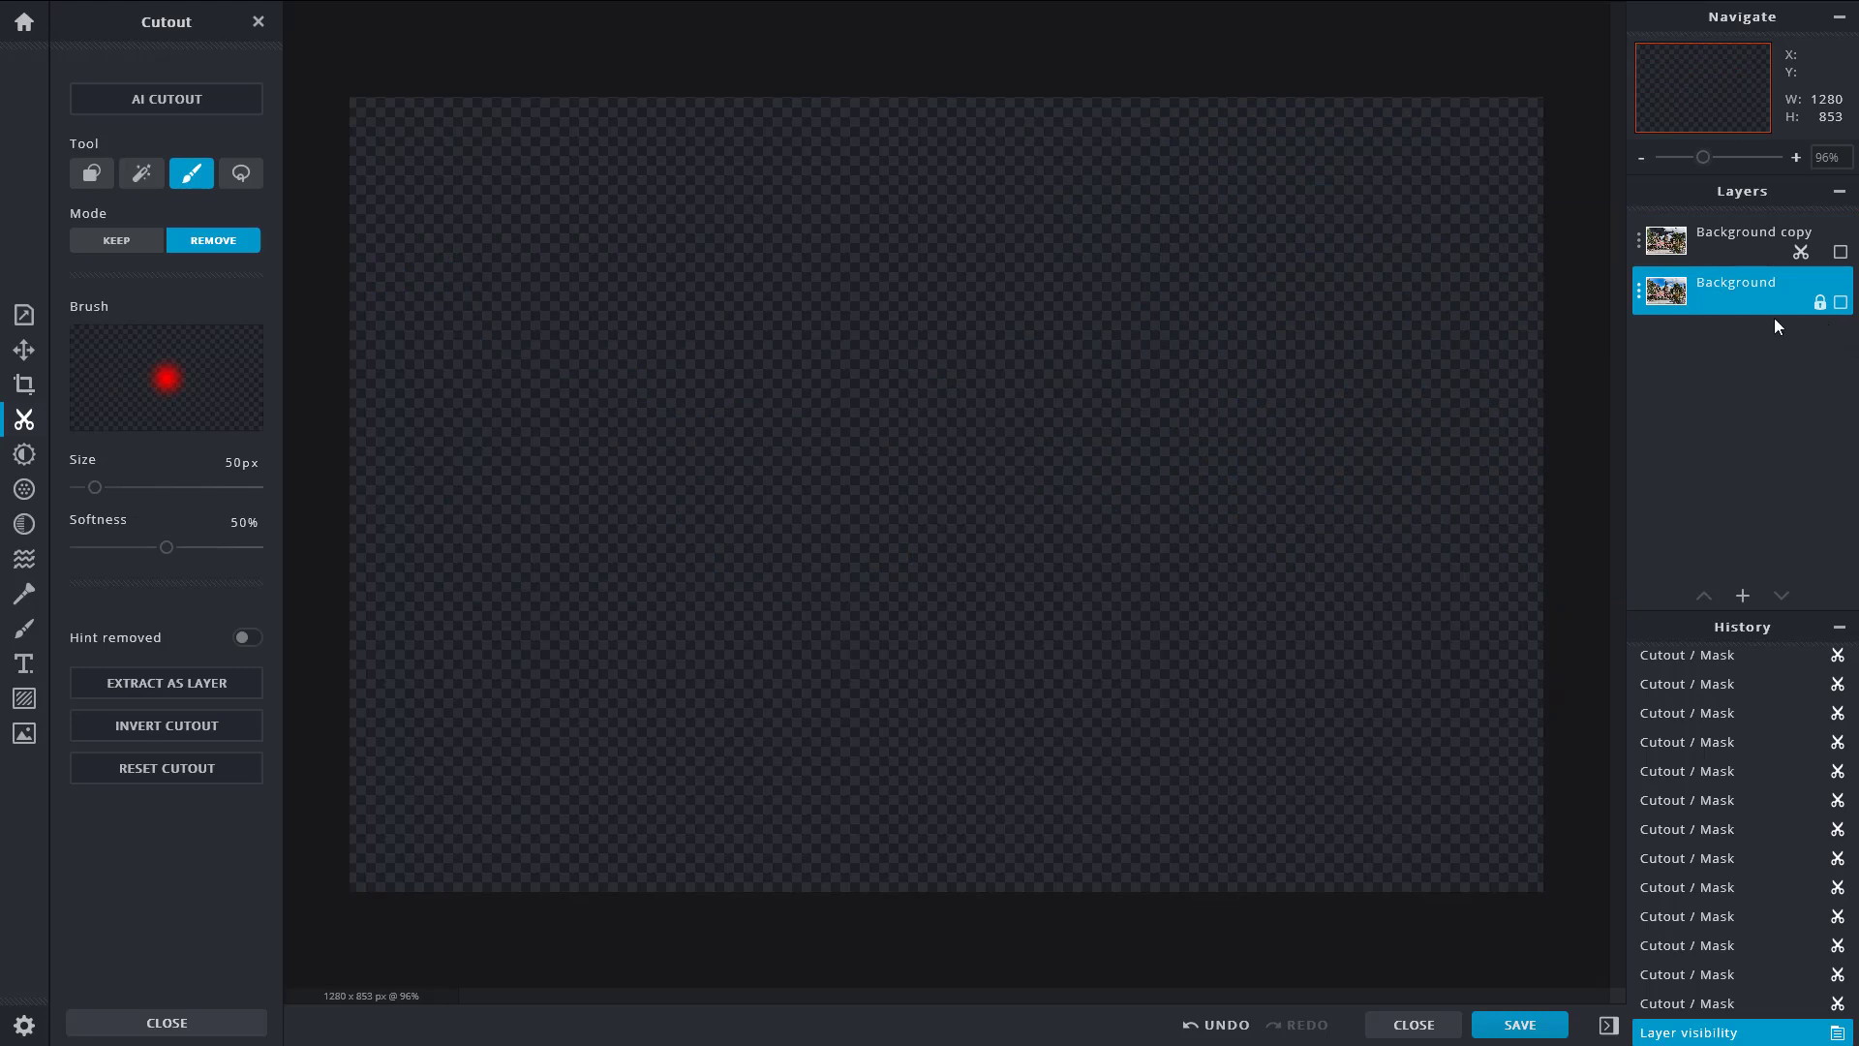
Step: Show the original Background layer and shift its hue to -79 with Adjust
{"action": "left_click", "coordinate": [1652, 294]}
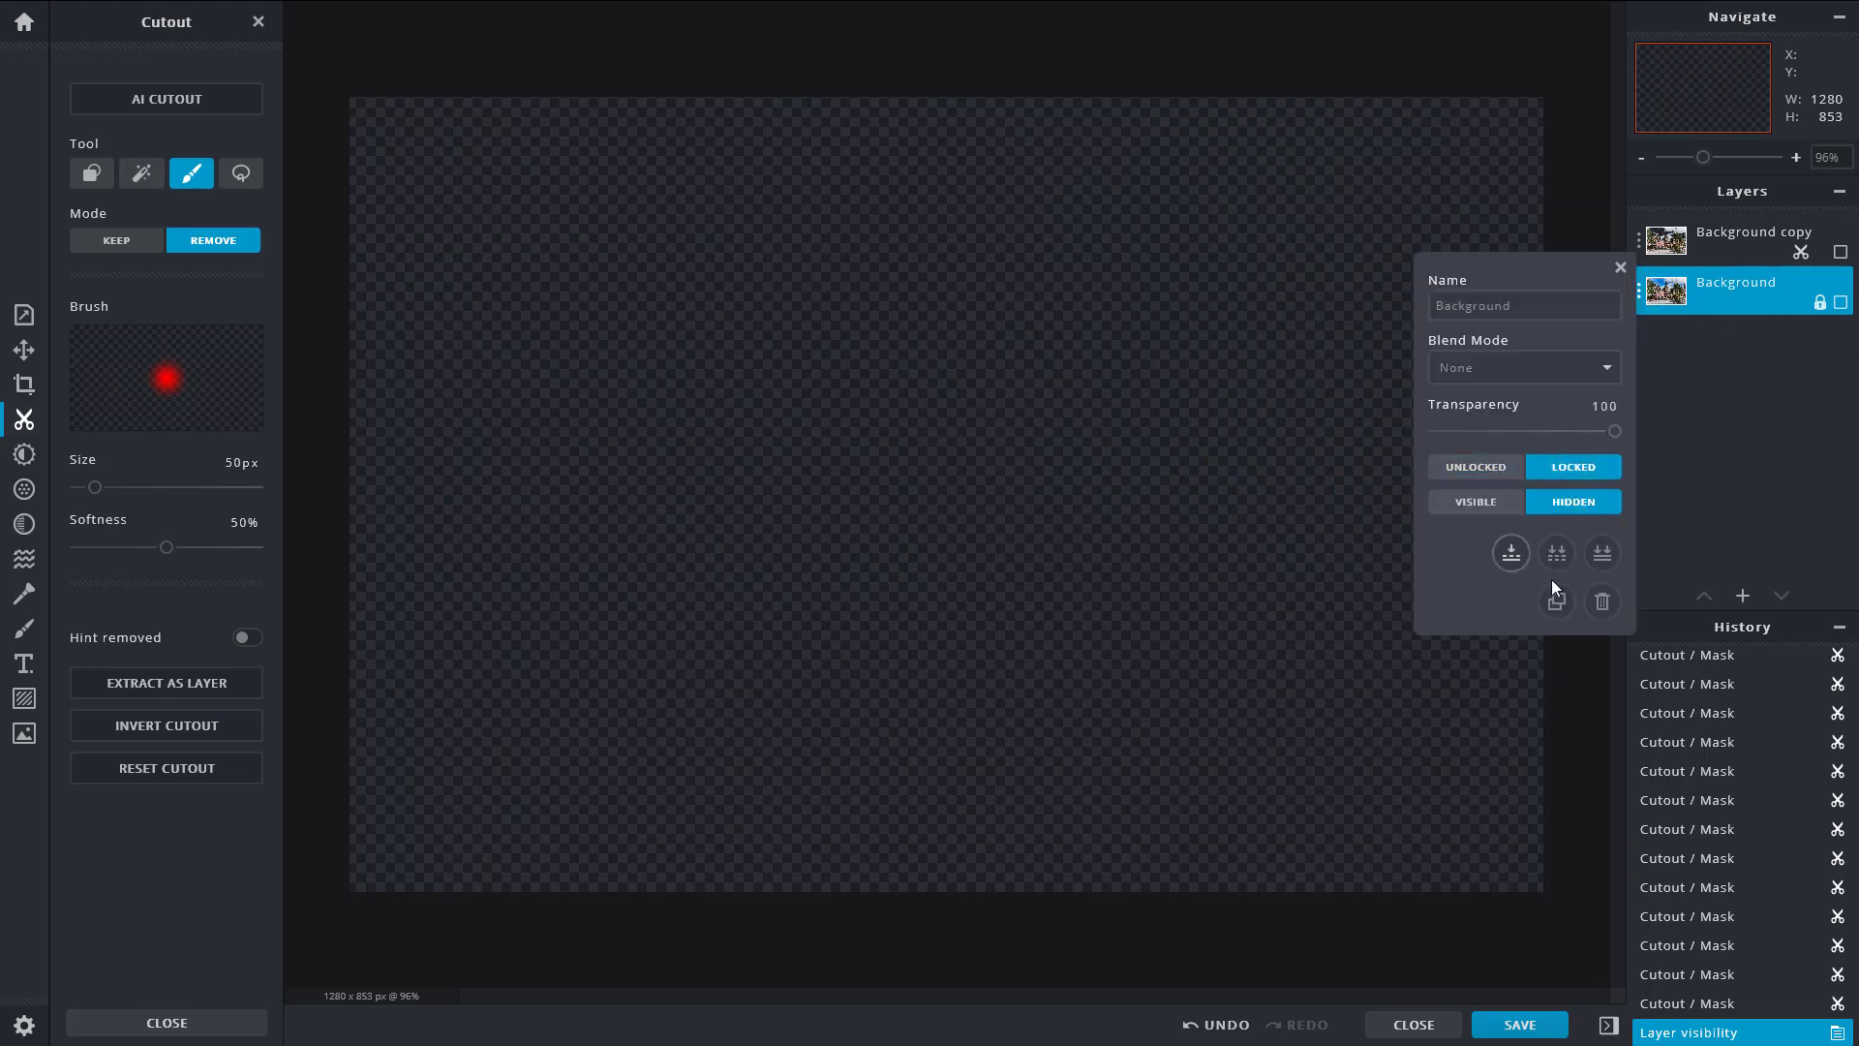
{"action": "left_click", "coordinate": [1476, 505]}
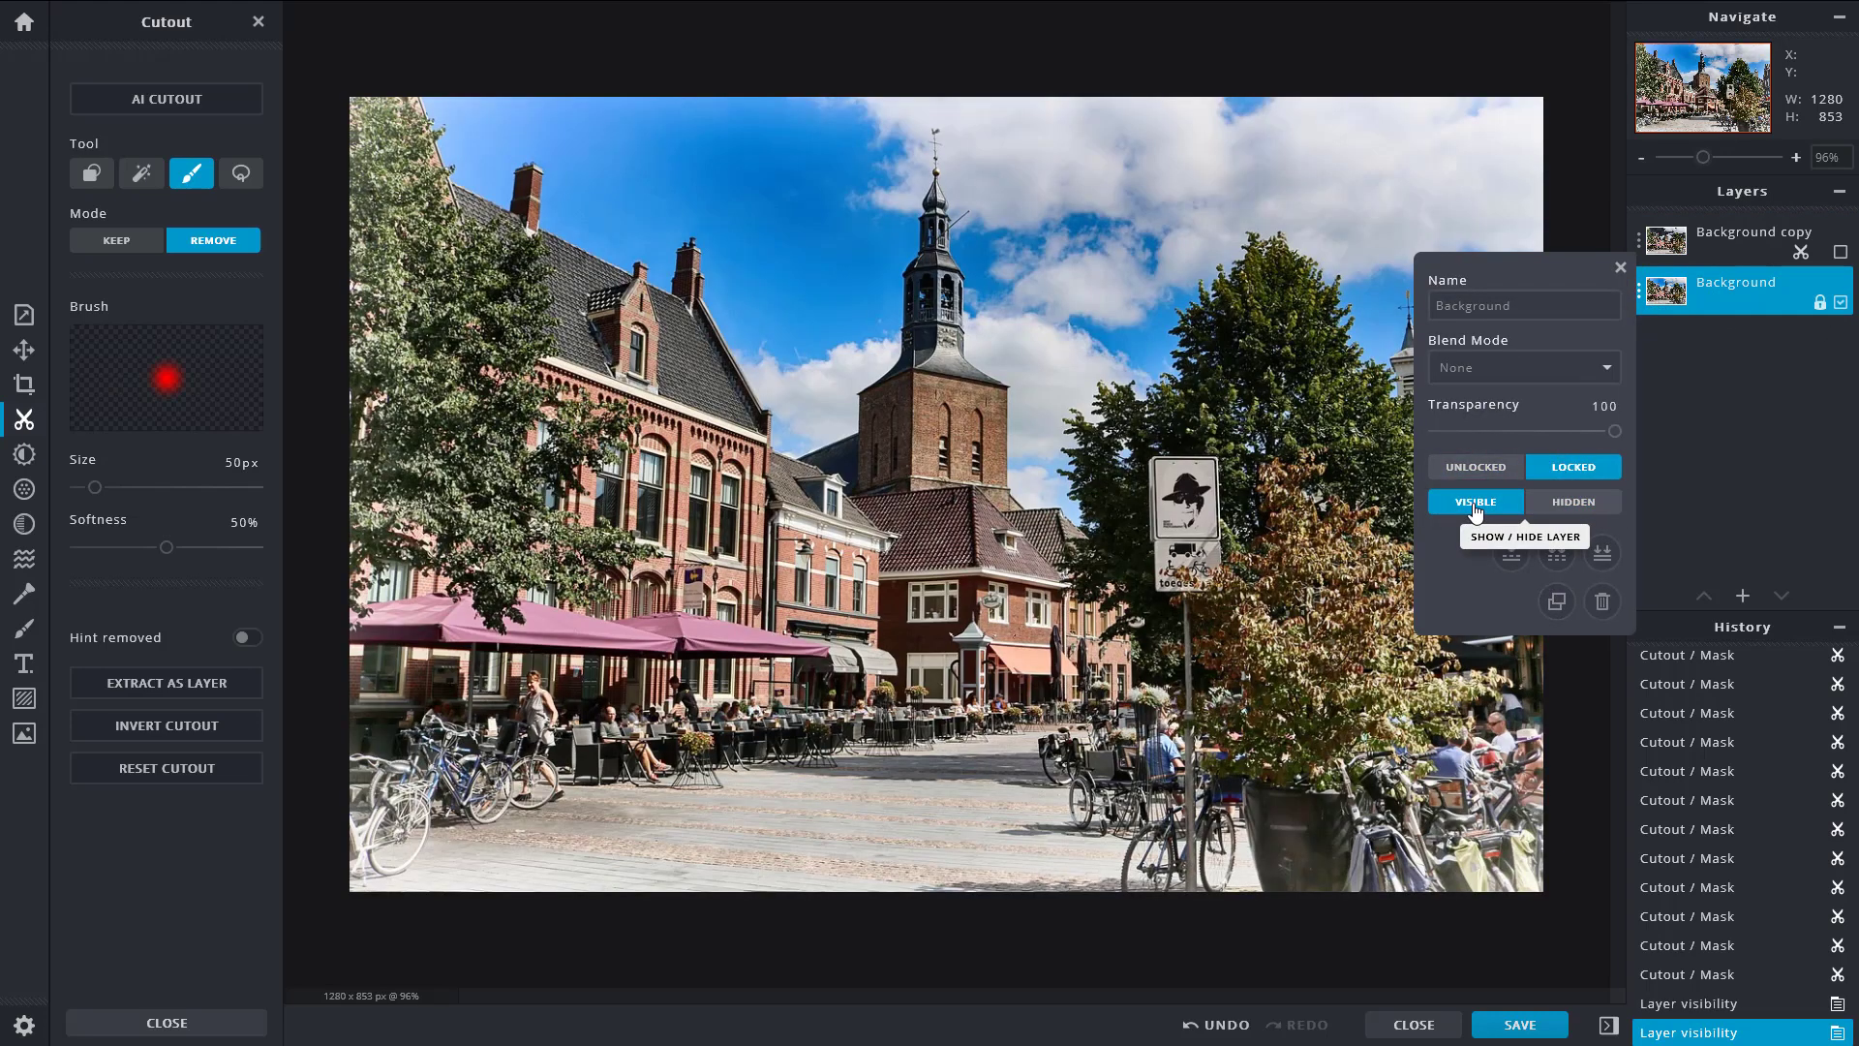
{"action": "left_click", "coordinate": [26, 455]}
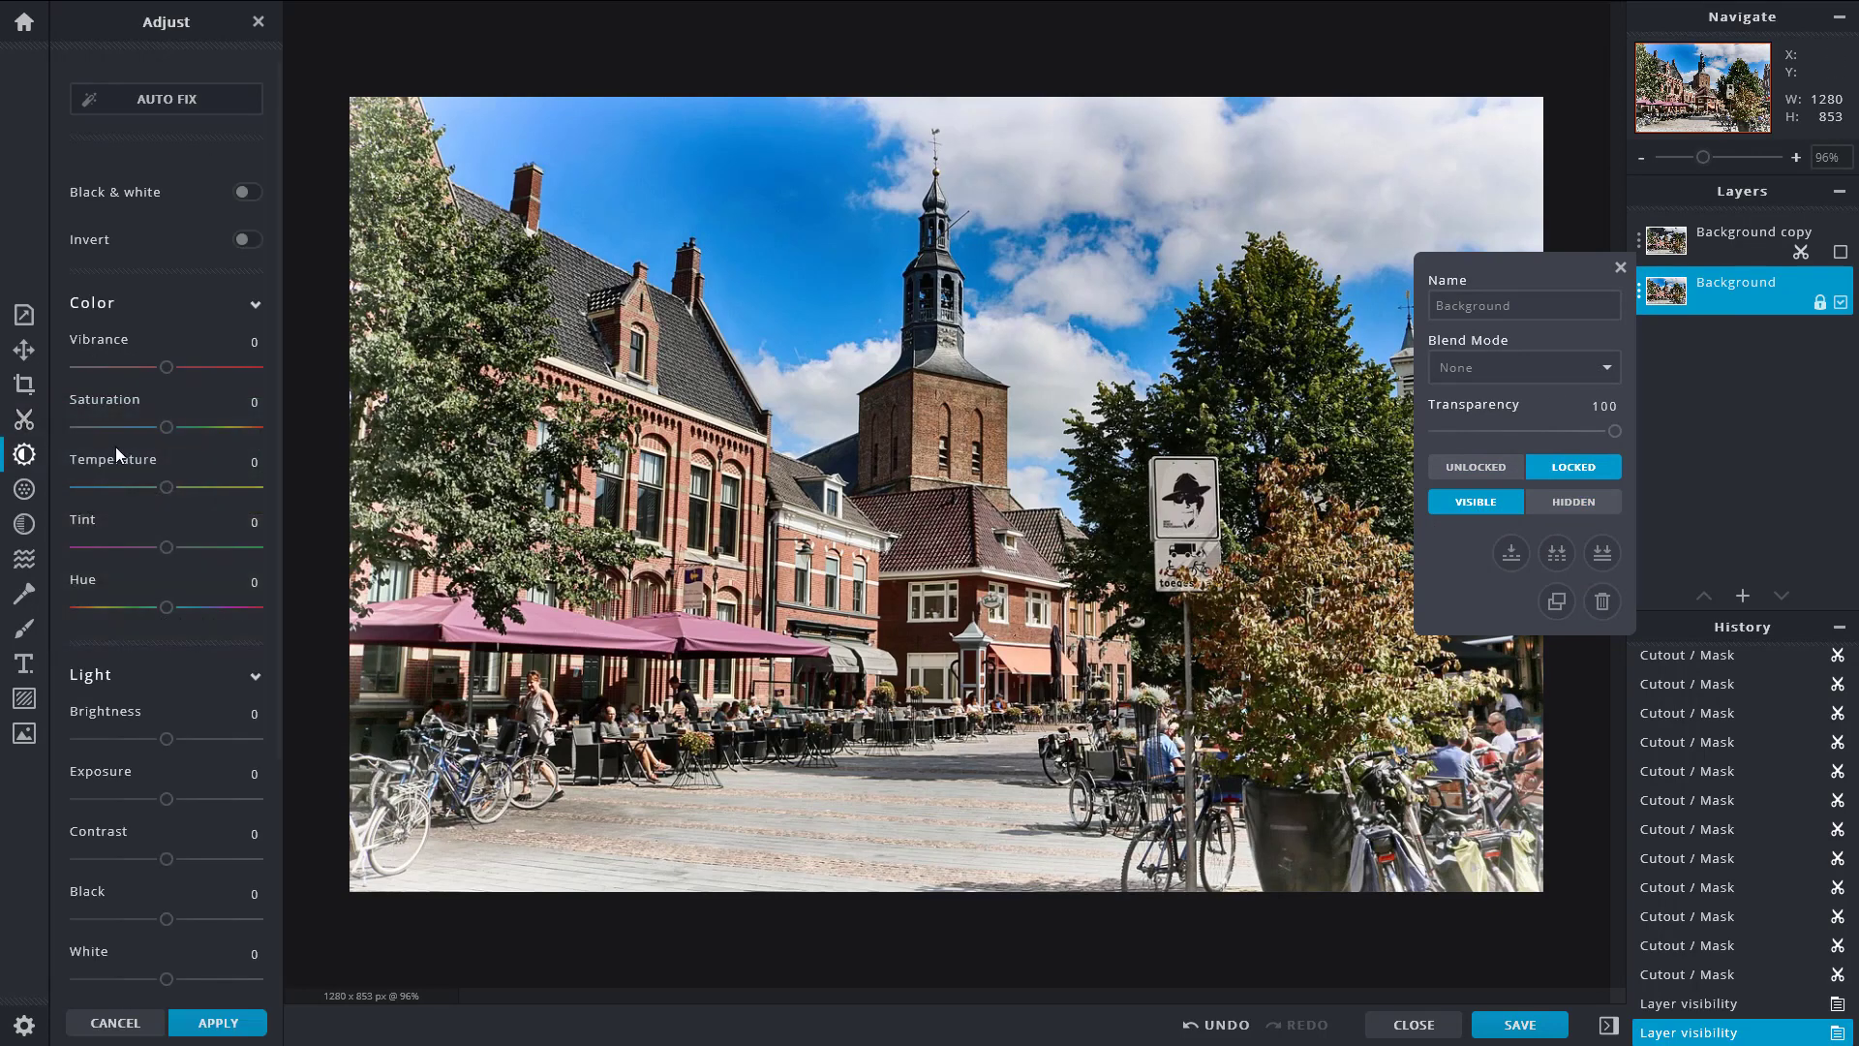
{"action": "scroll", "coordinate": [167, 511], "scroll_direction": "down", "scroll_amount": 3}
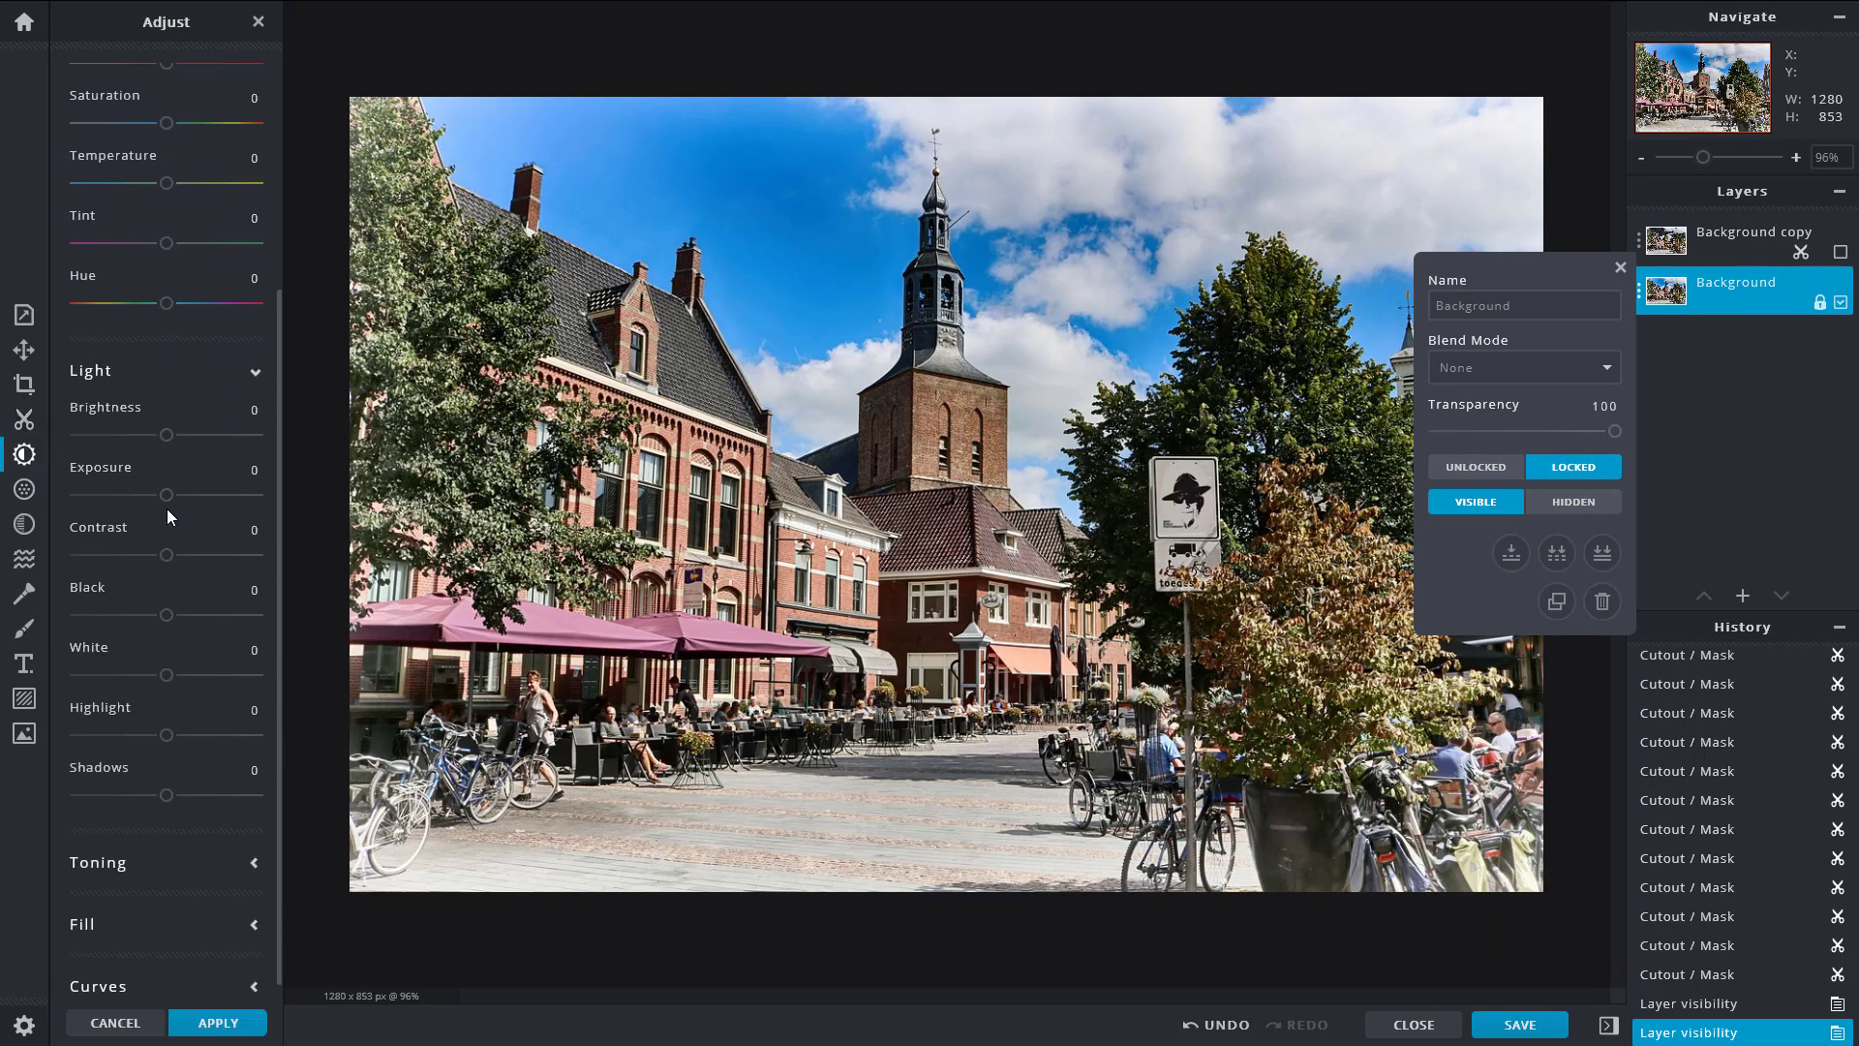
{"action": "scroll", "coordinate": [169, 527], "scroll_direction": "up", "scroll_amount": 3}
{"action": "scroll", "coordinate": [188, 660], "scroll_direction": "down", "scroll_amount": 3}
{"action": "scroll", "coordinate": [182, 613], "scroll_direction": "up", "scroll_amount": 3}
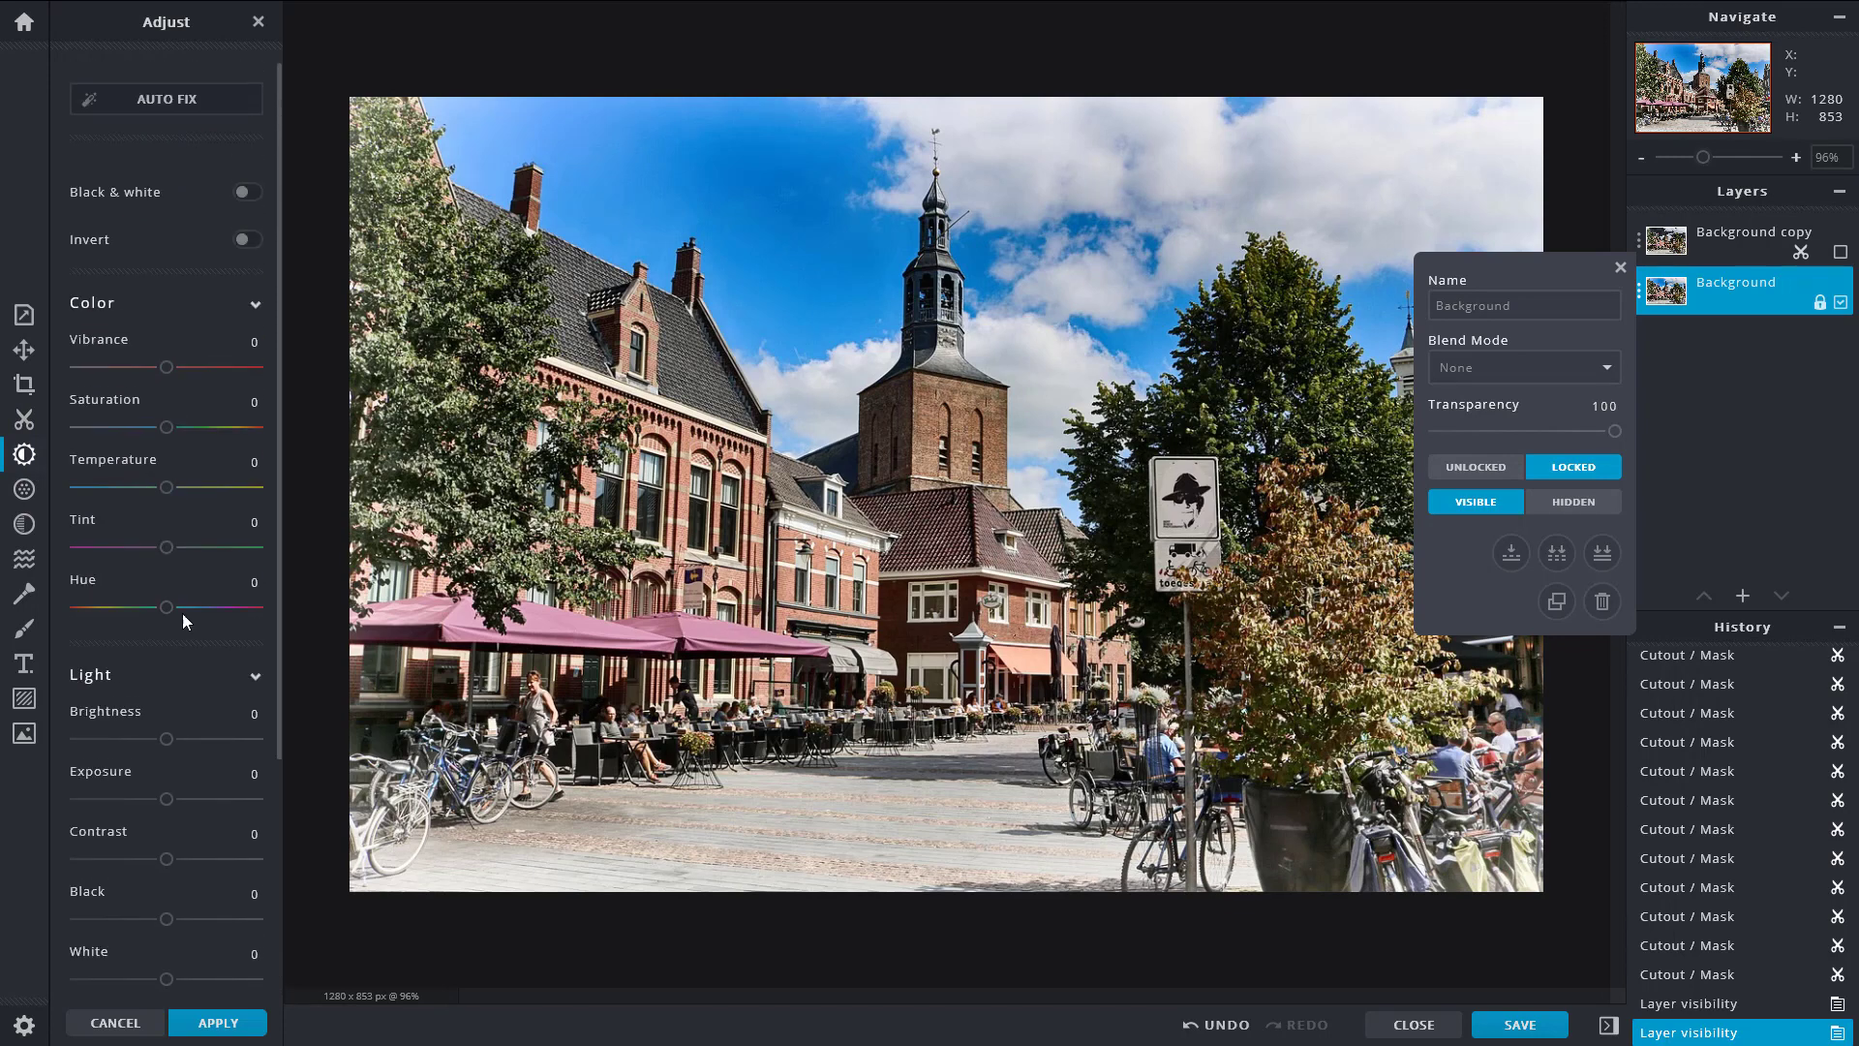
{"action": "left_click_drag", "start_coordinate": [167, 619], "coordinate": [129, 614]}
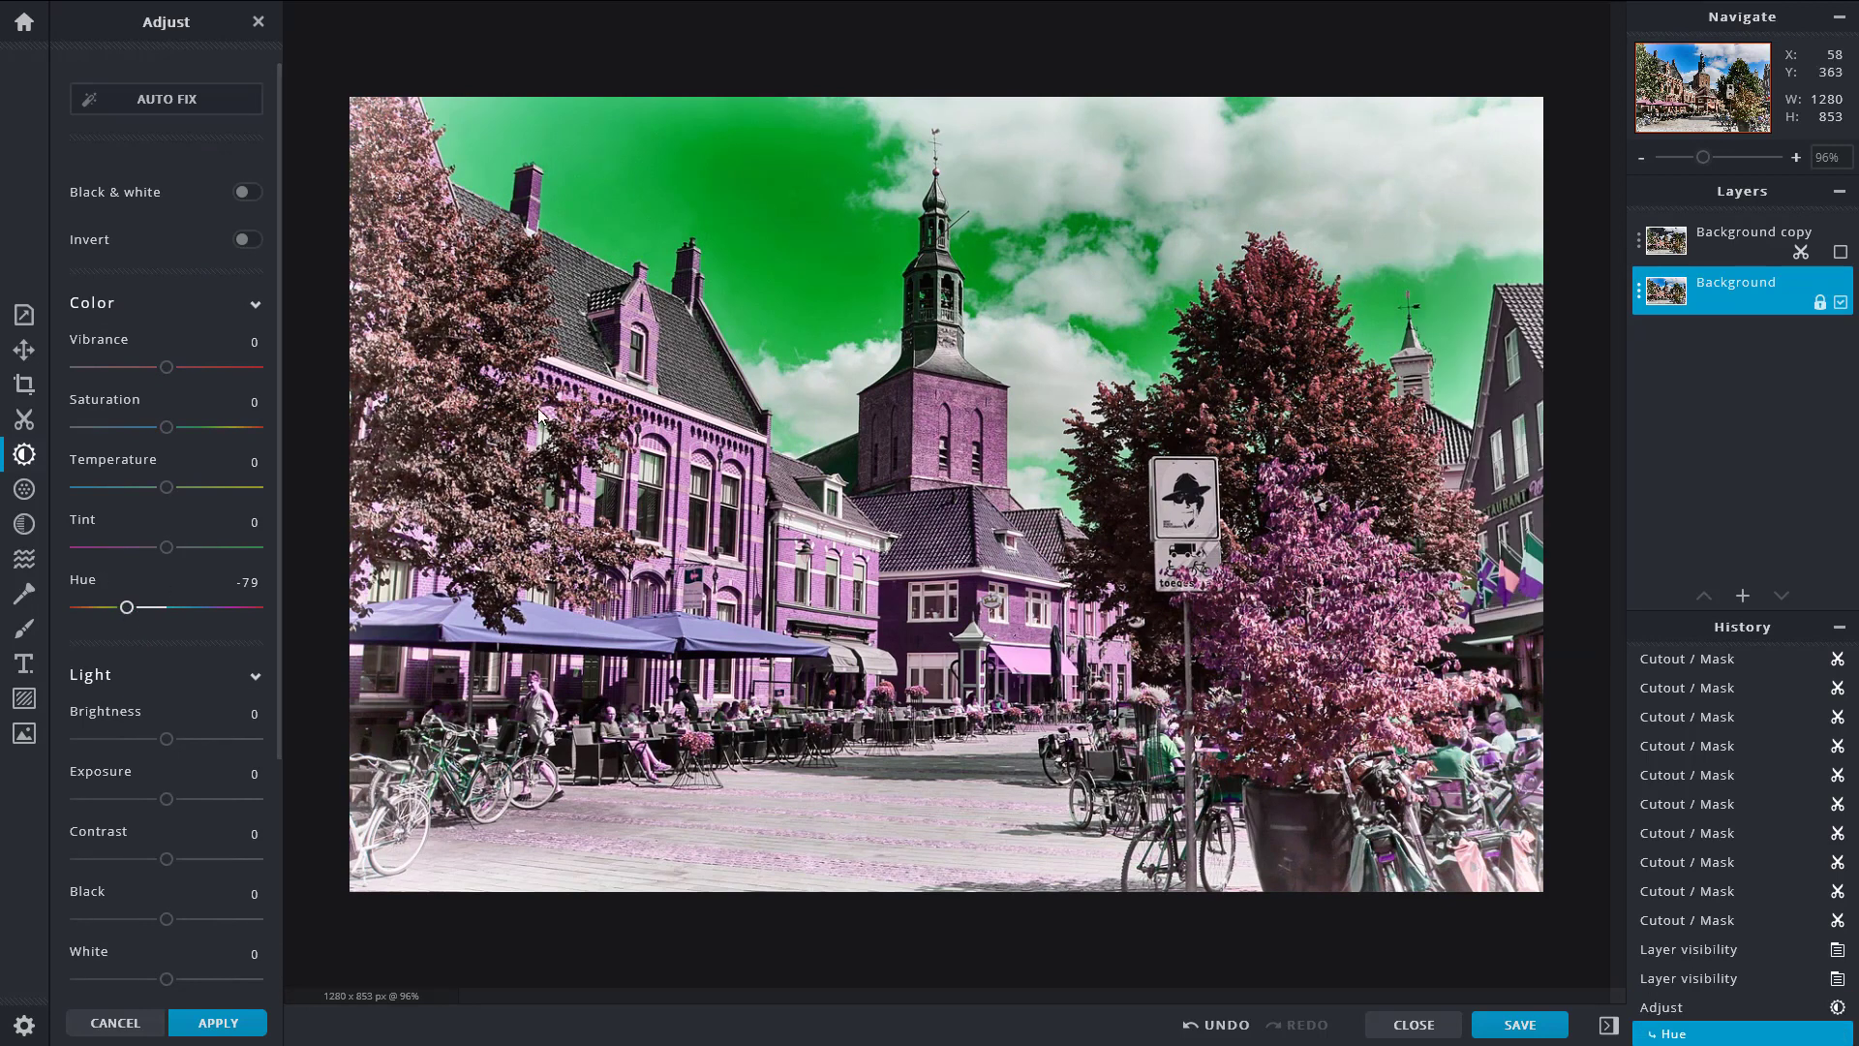
Step: Make the Background copy layer visible above the recoloured Background and close its layer settings
{"action": "left_click", "coordinate": [1639, 247]}
{"action": "left_click", "coordinate": [1639, 247]}
{"action": "left_click", "coordinate": [1640, 247]}
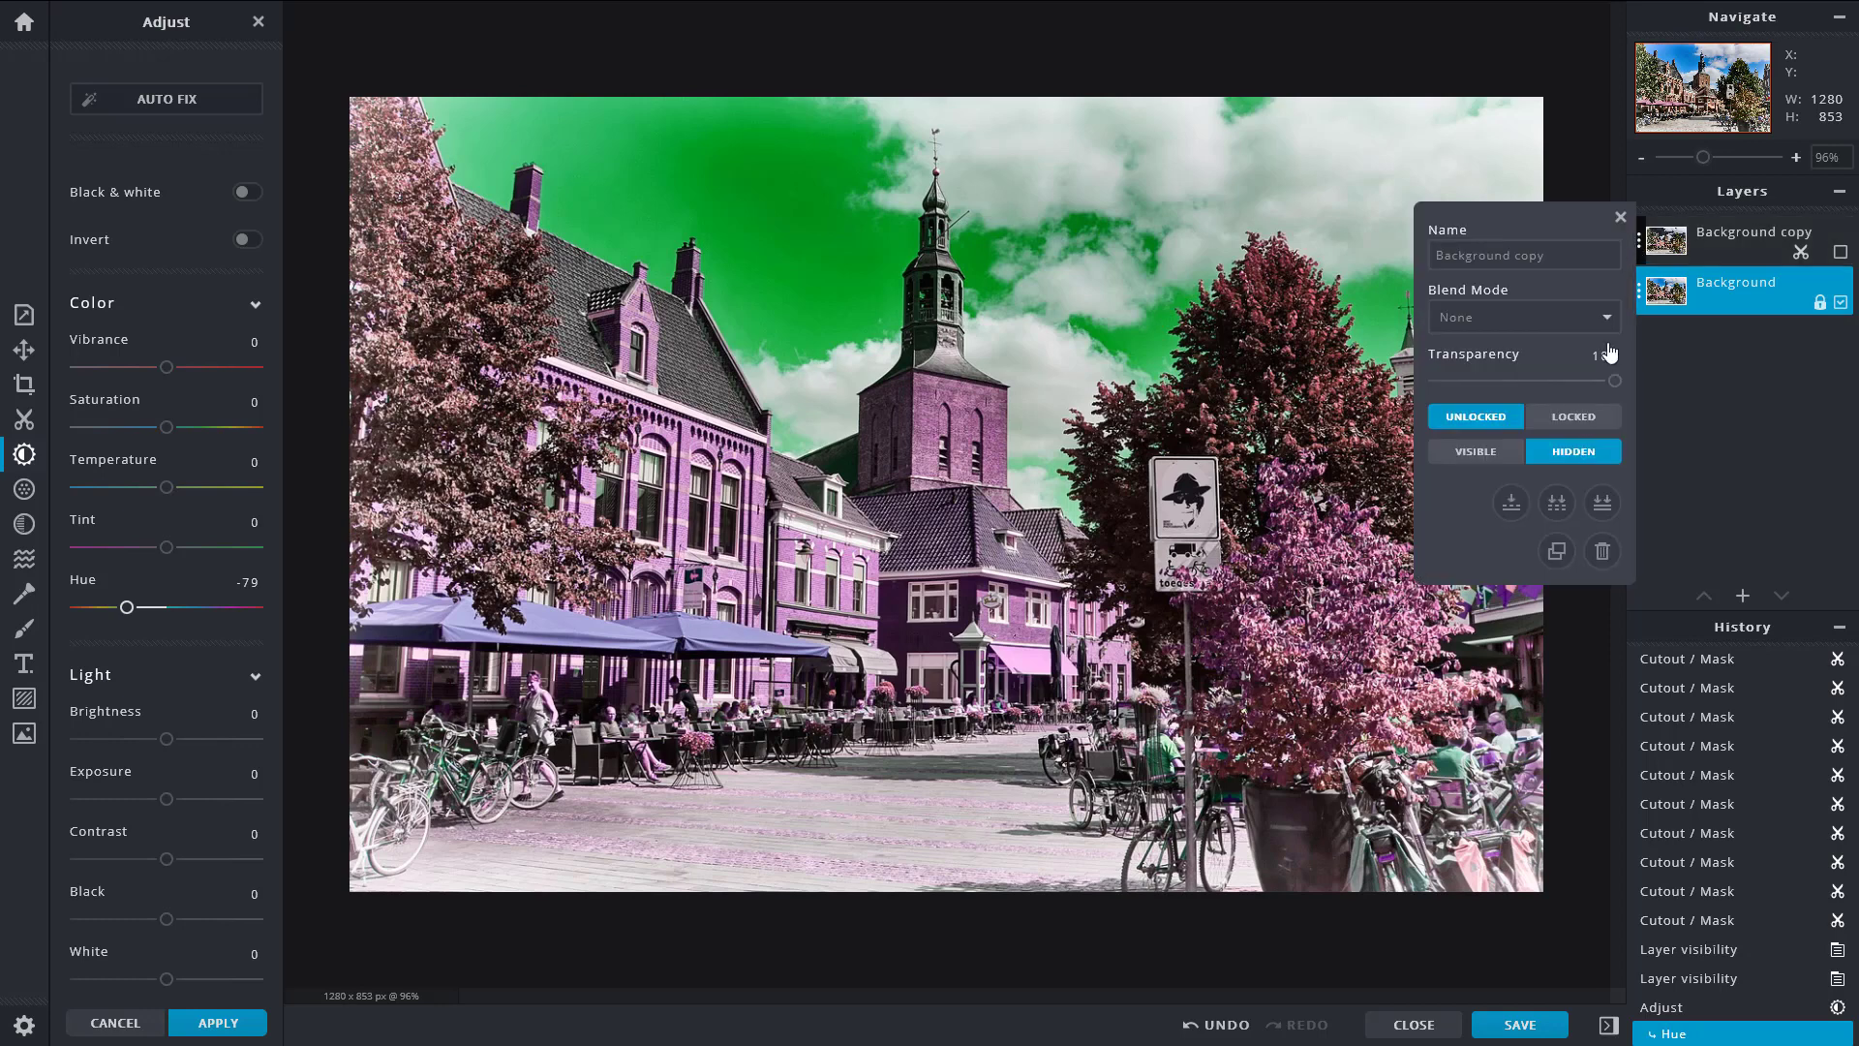
{"action": "left_click", "coordinate": [1491, 454]}
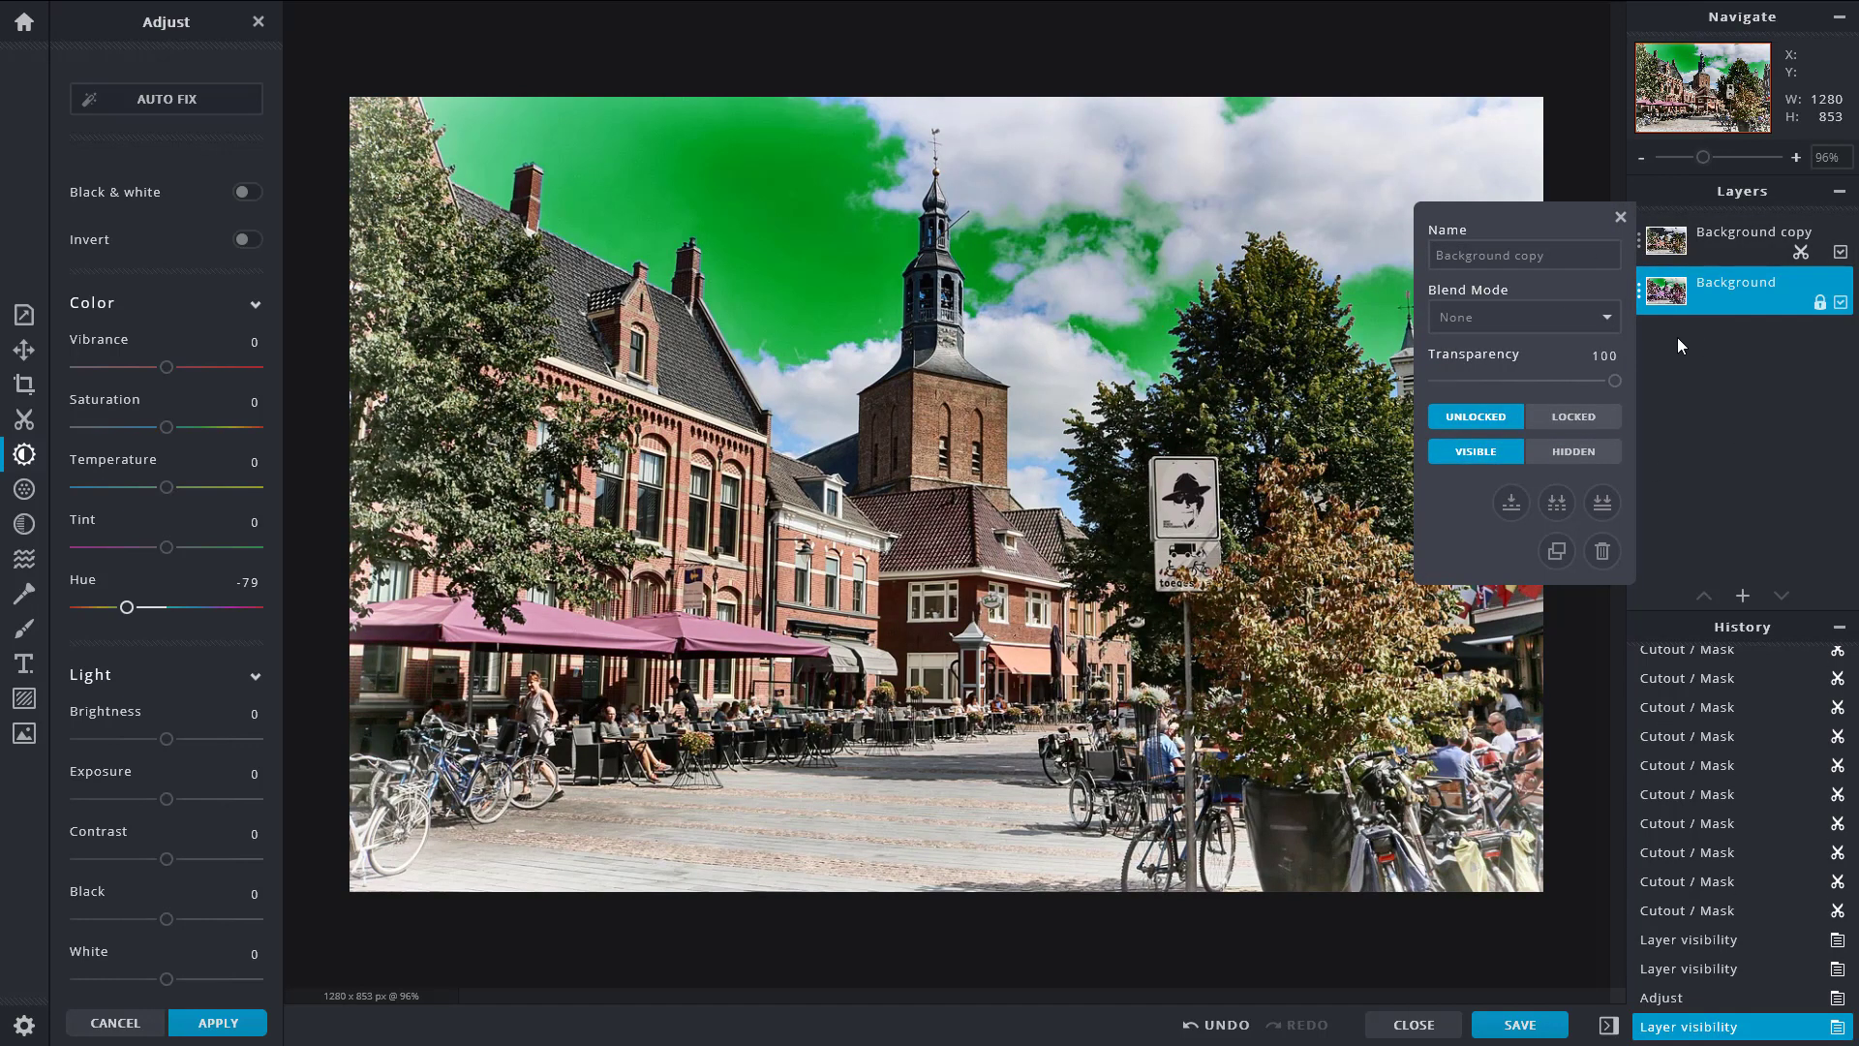
{"action": "left_click", "coordinate": [1620, 217]}
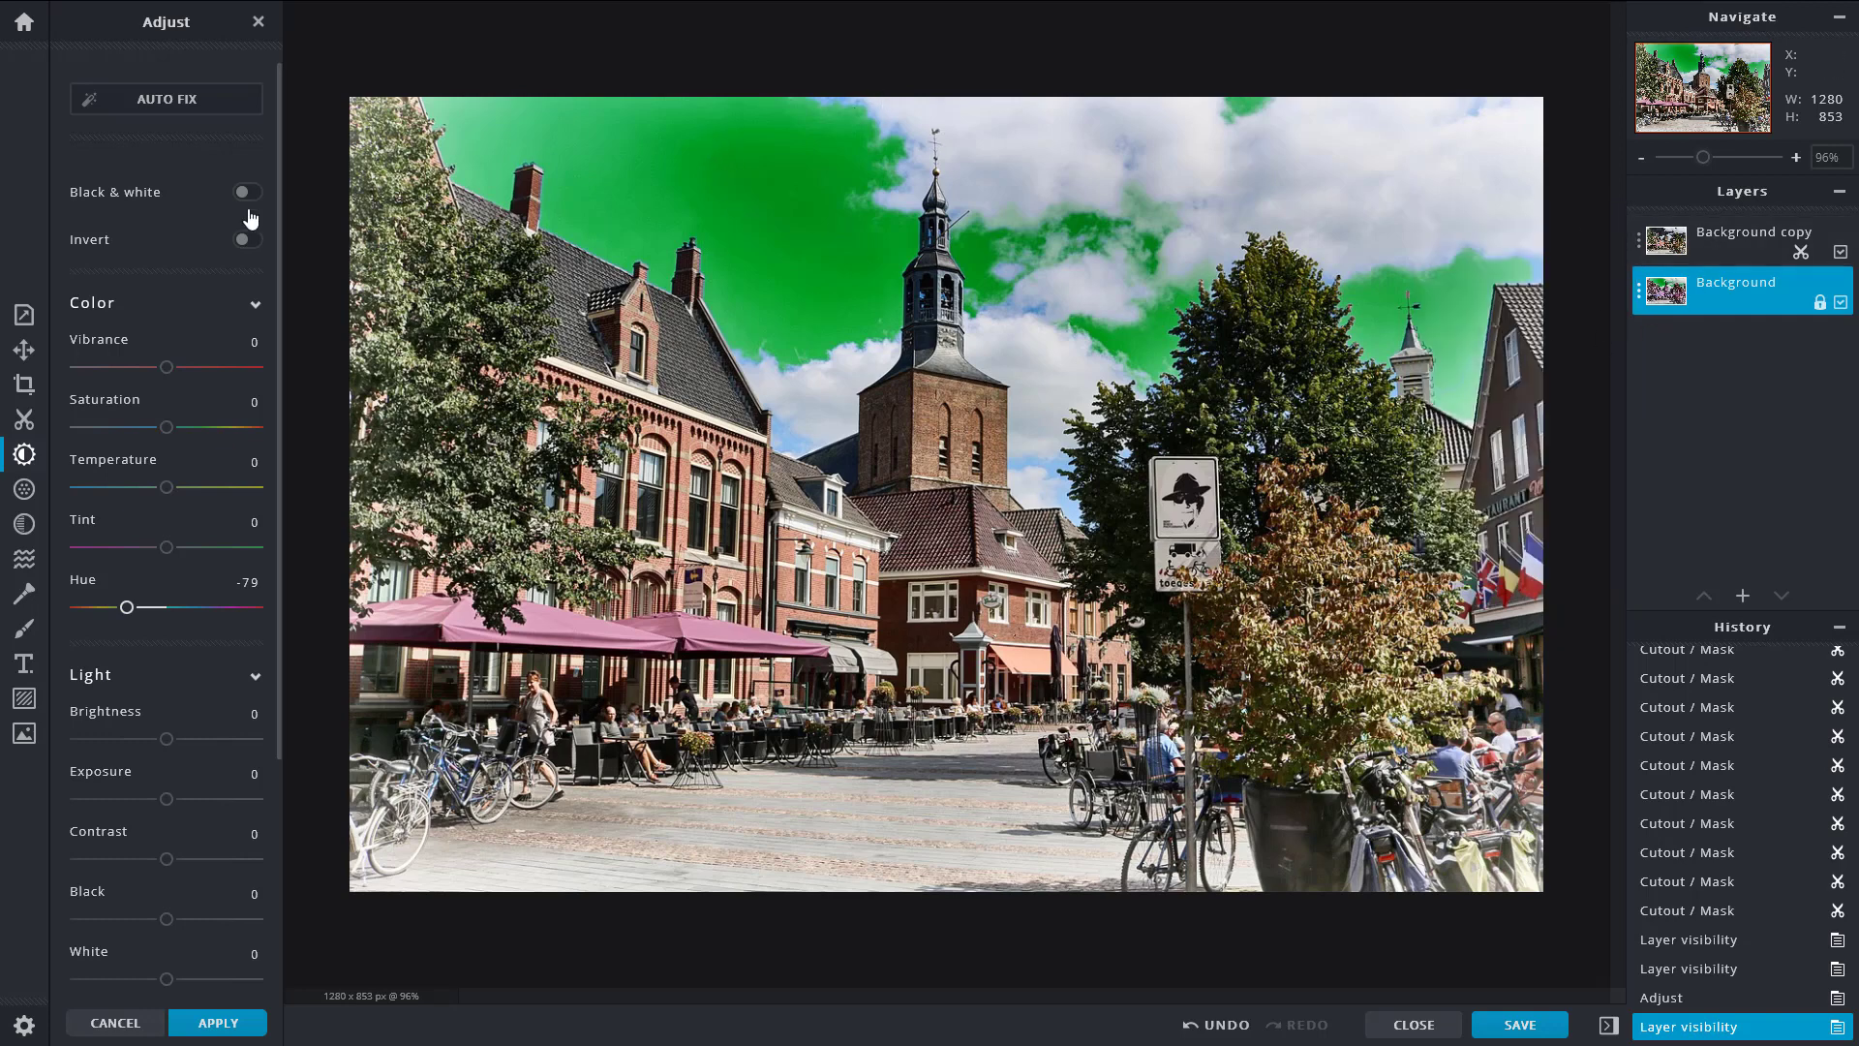
Step: Hide the recoloured Background layer and show it again to compare the cutout with and without it
{"action": "left_click", "coordinate": [1653, 293]}
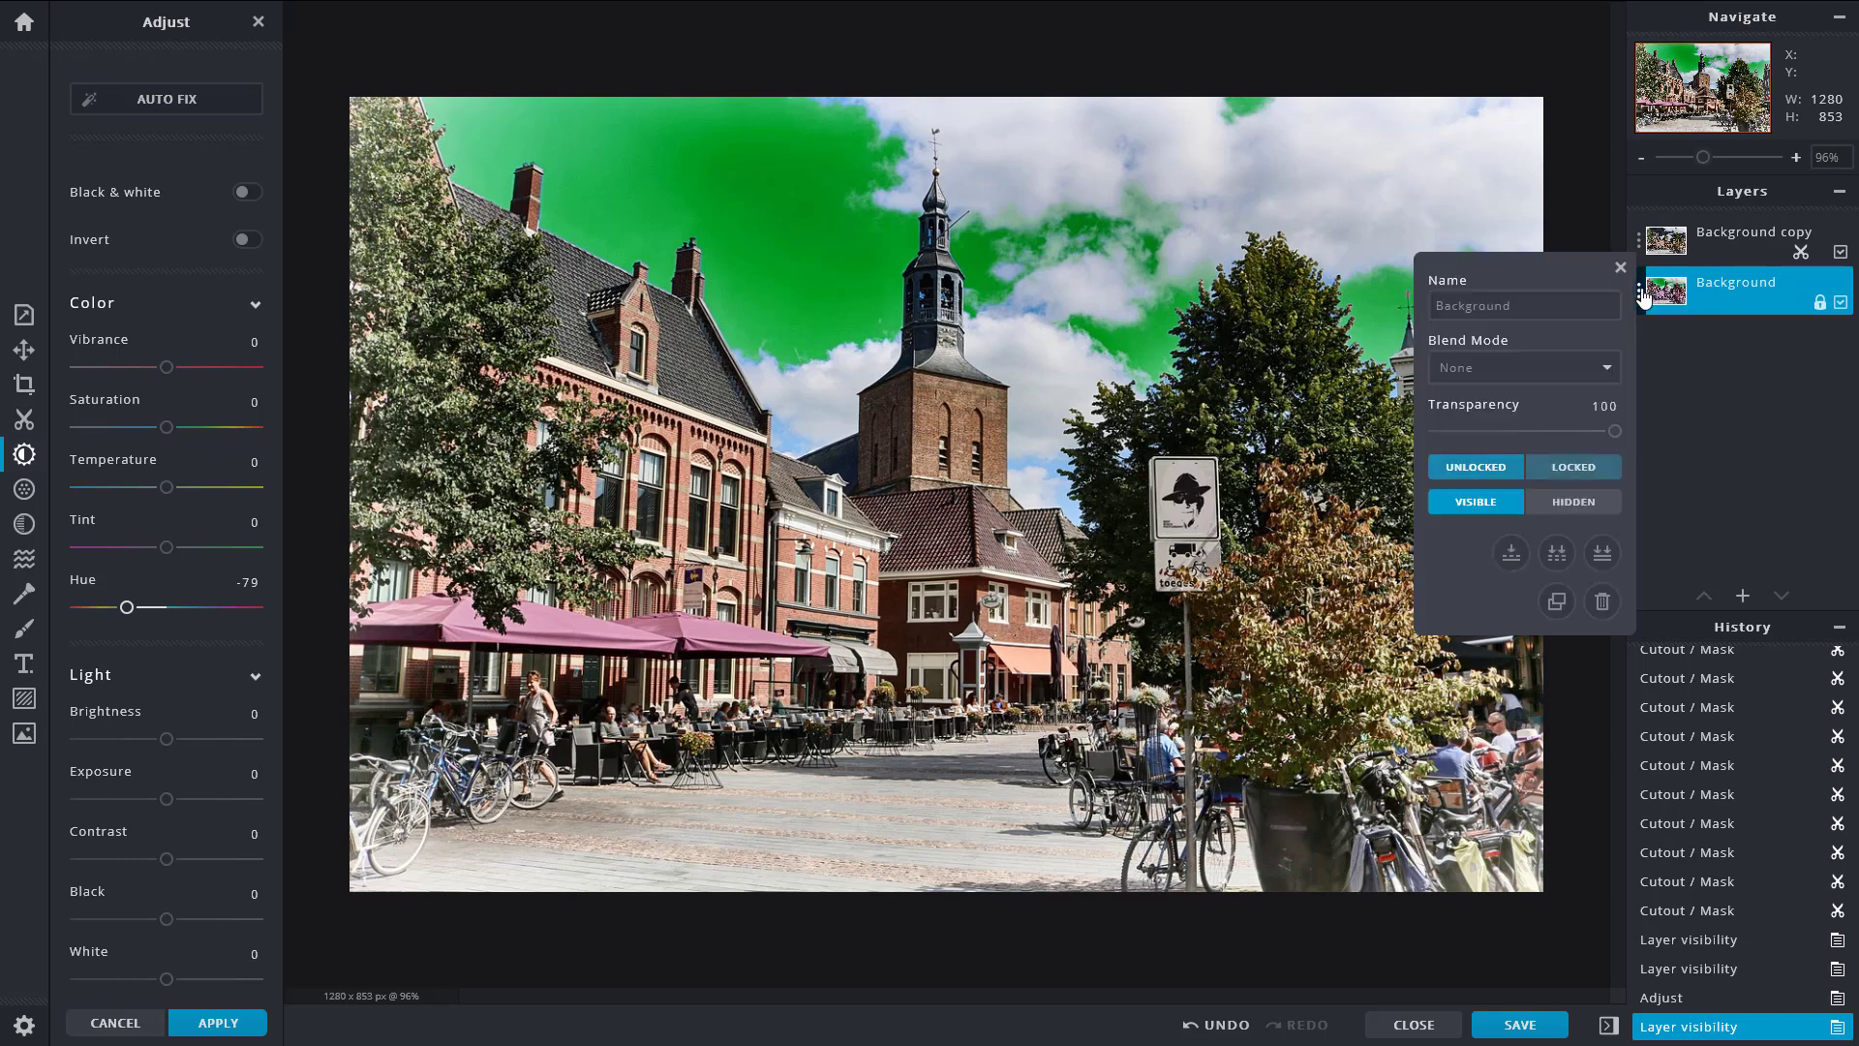
{"action": "left_click", "coordinate": [1581, 504]}
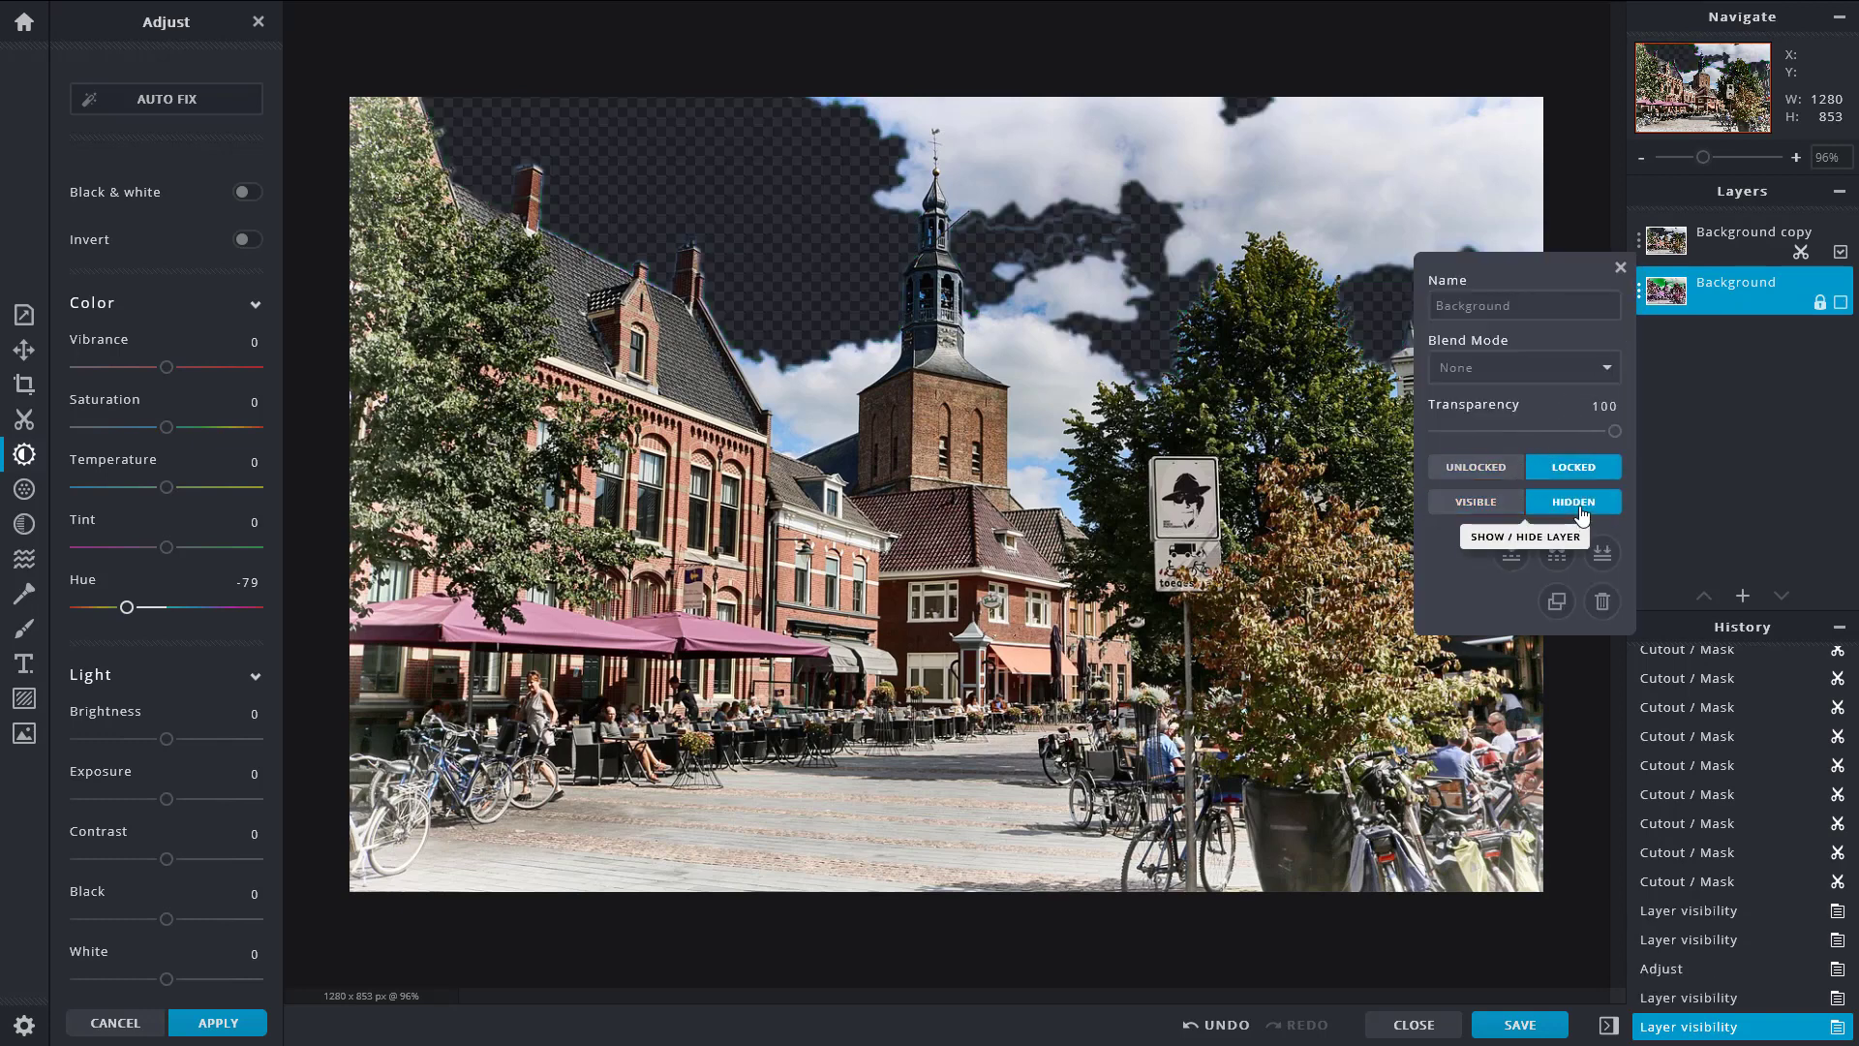
{"action": "left_click", "coordinate": [1481, 504]}
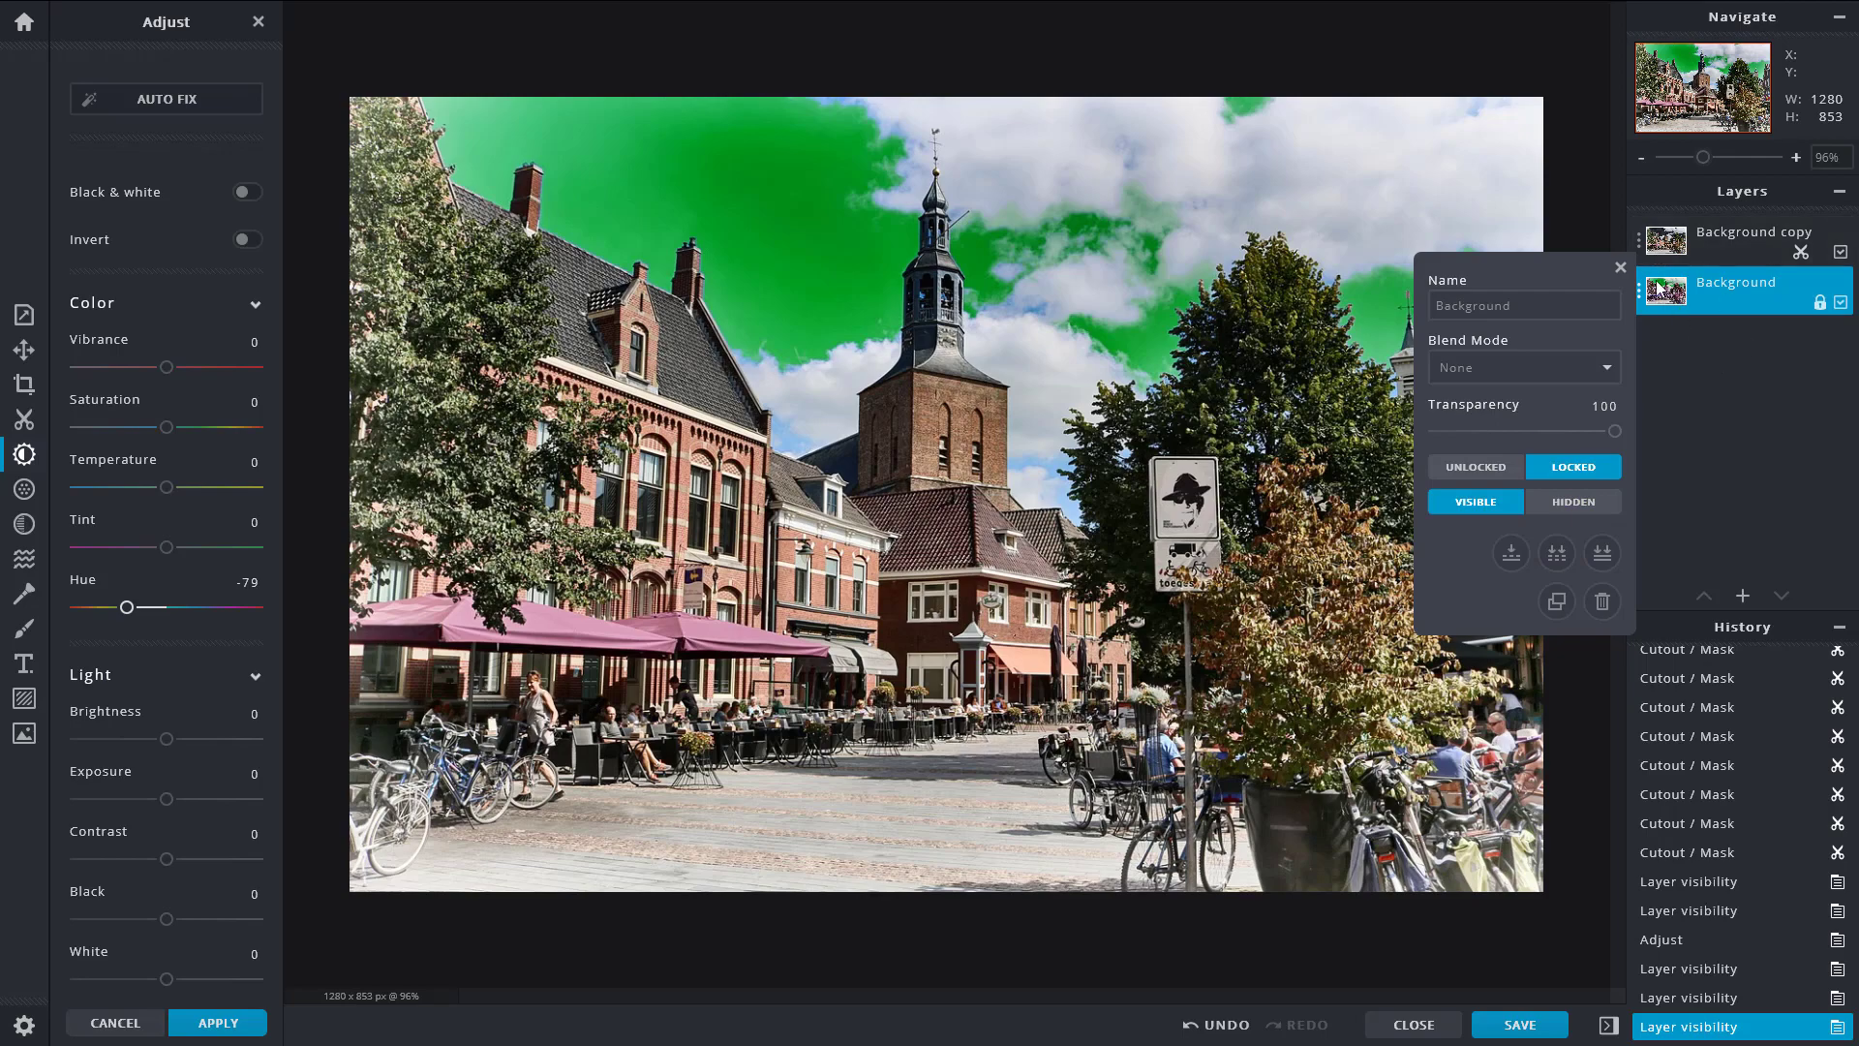
{"action": "left_click", "coordinate": [1620, 267]}
Step: Switch to Draw Cutout in Remove mode and undo a trial stroke made on the Background layer
{"action": "scroll", "coordinate": [759, 235], "scroll_direction": "up", "scroll_amount": 5}
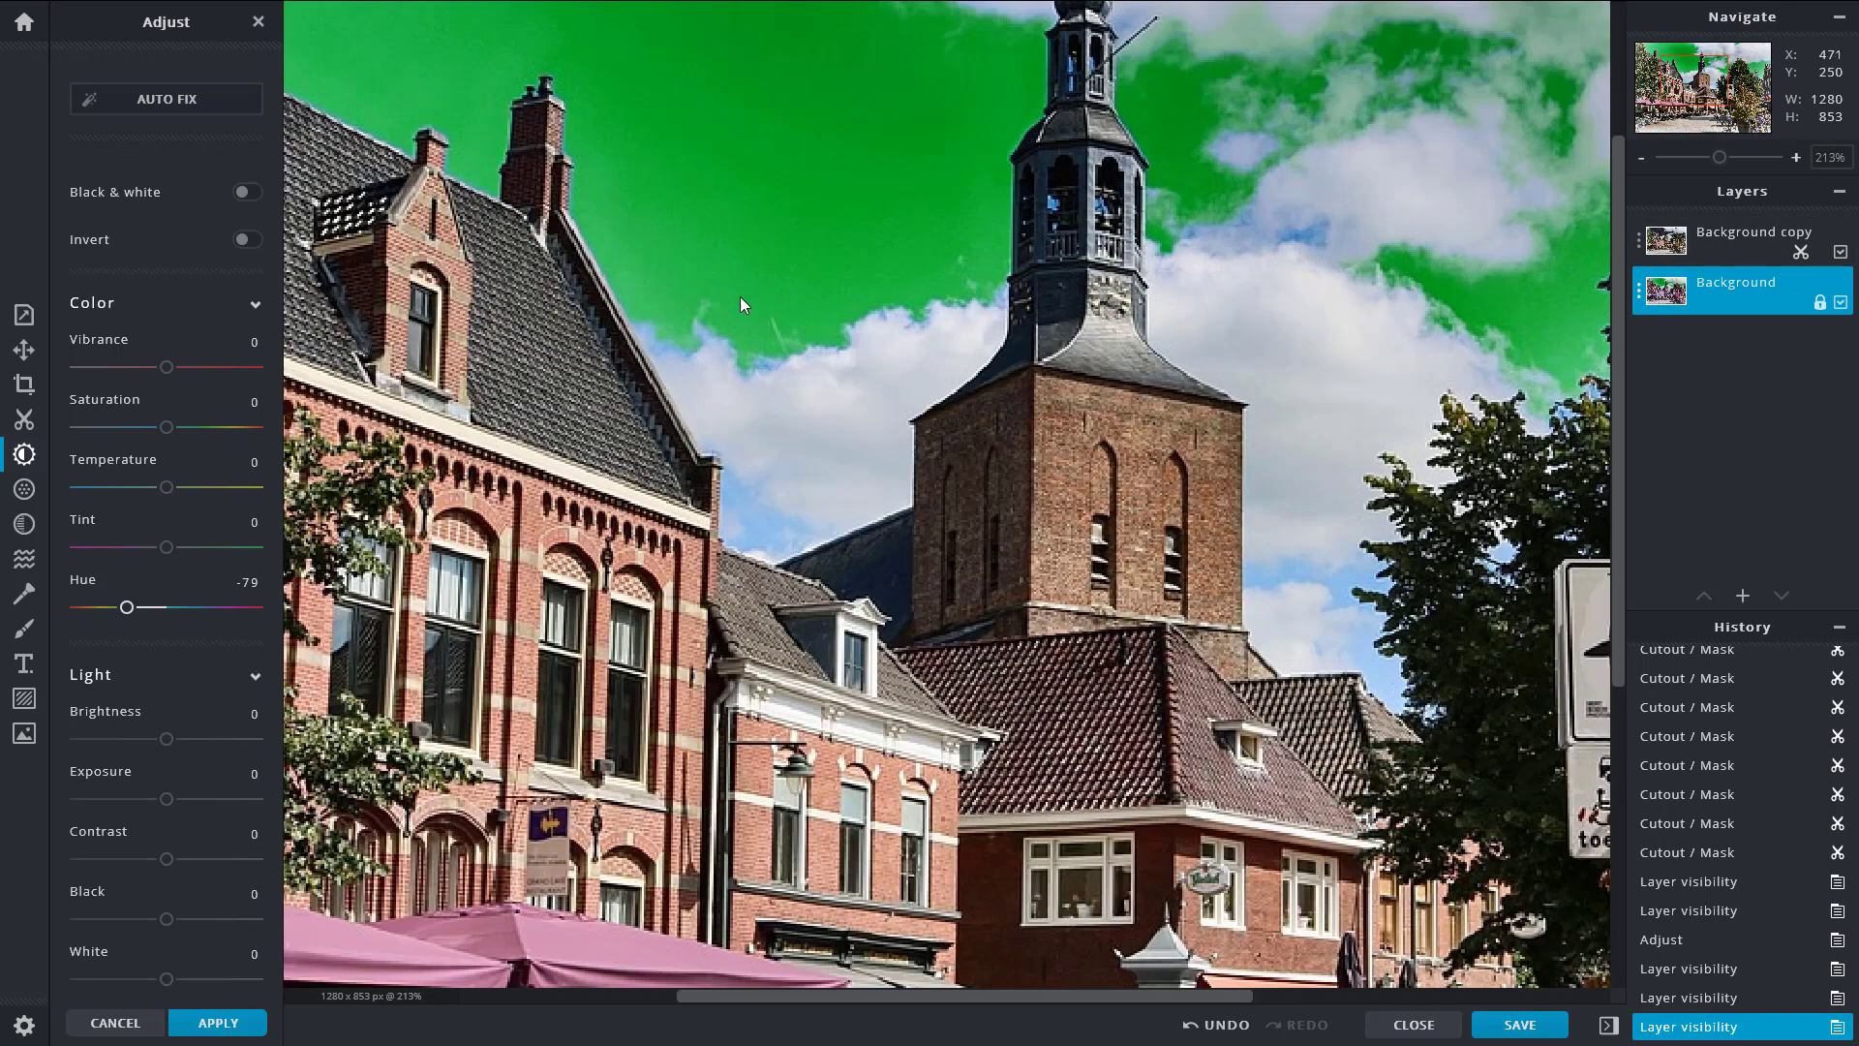
{"action": "scroll", "coordinate": [740, 297], "scroll_direction": "up", "scroll_amount": 2}
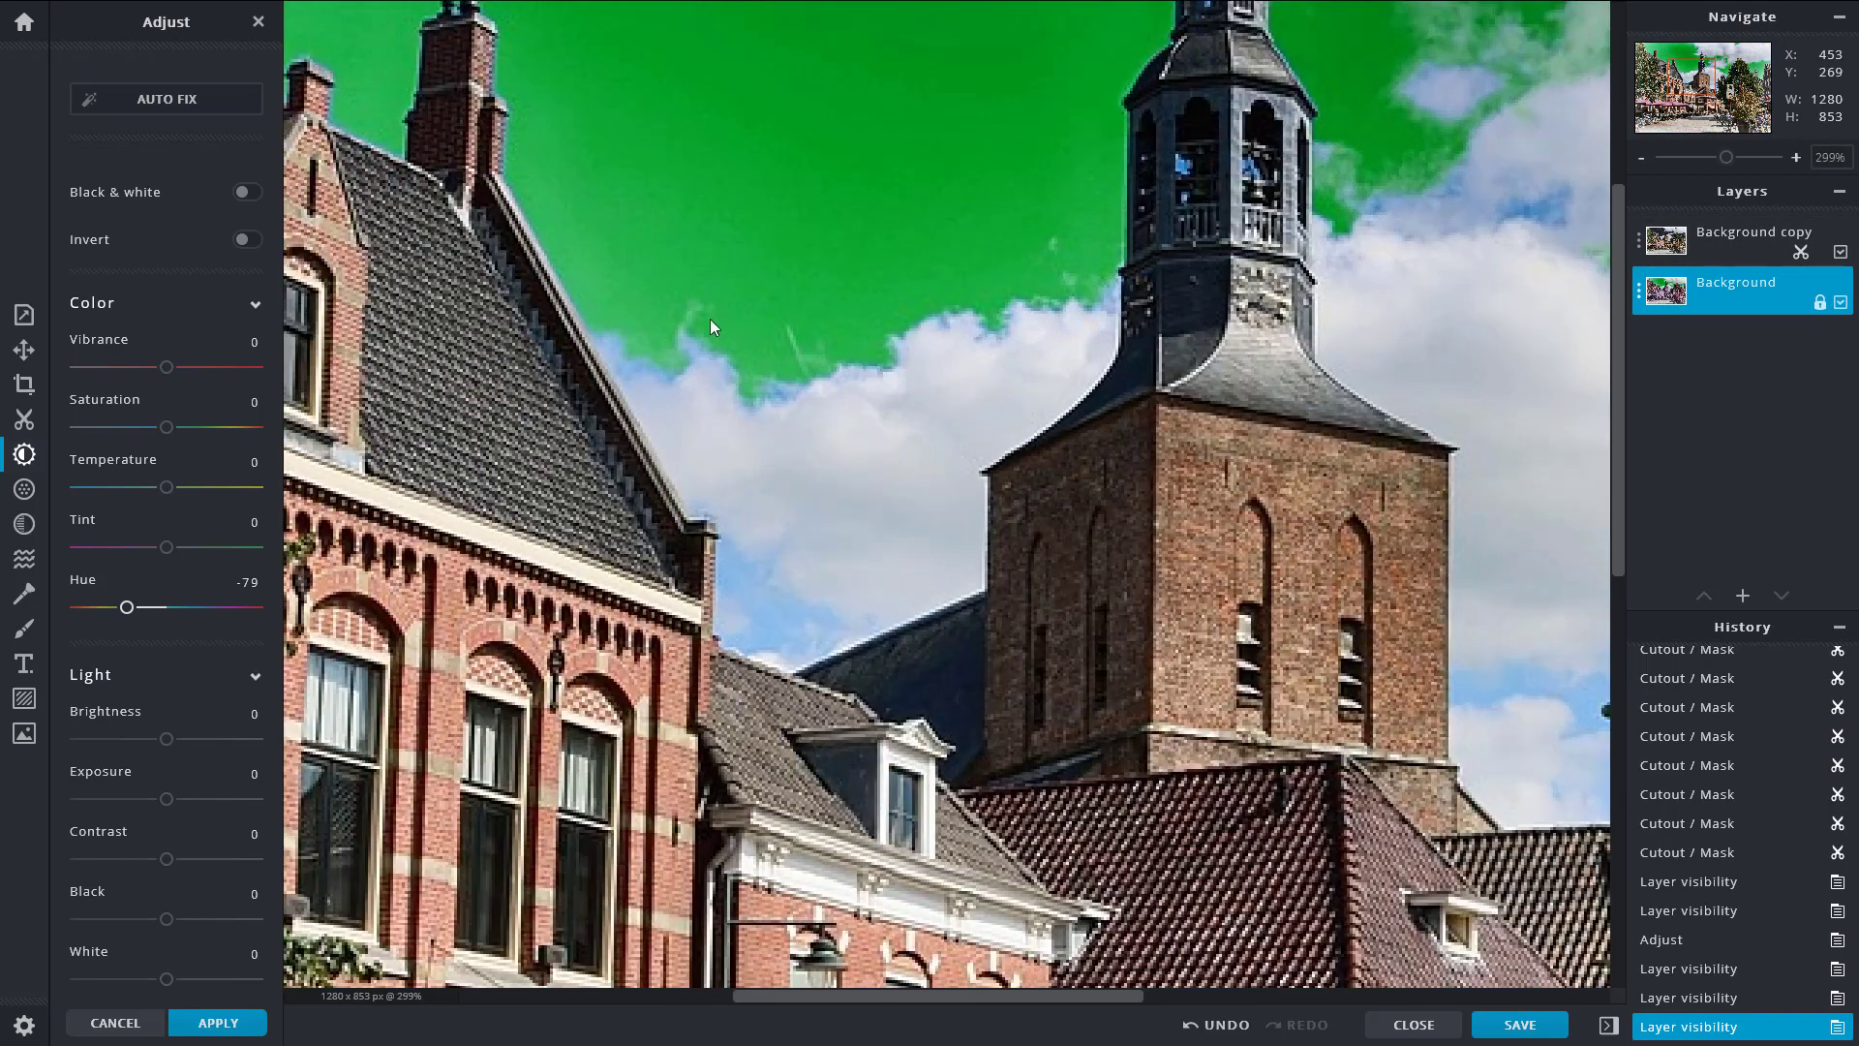
{"action": "left_click", "coordinate": [25, 422]}
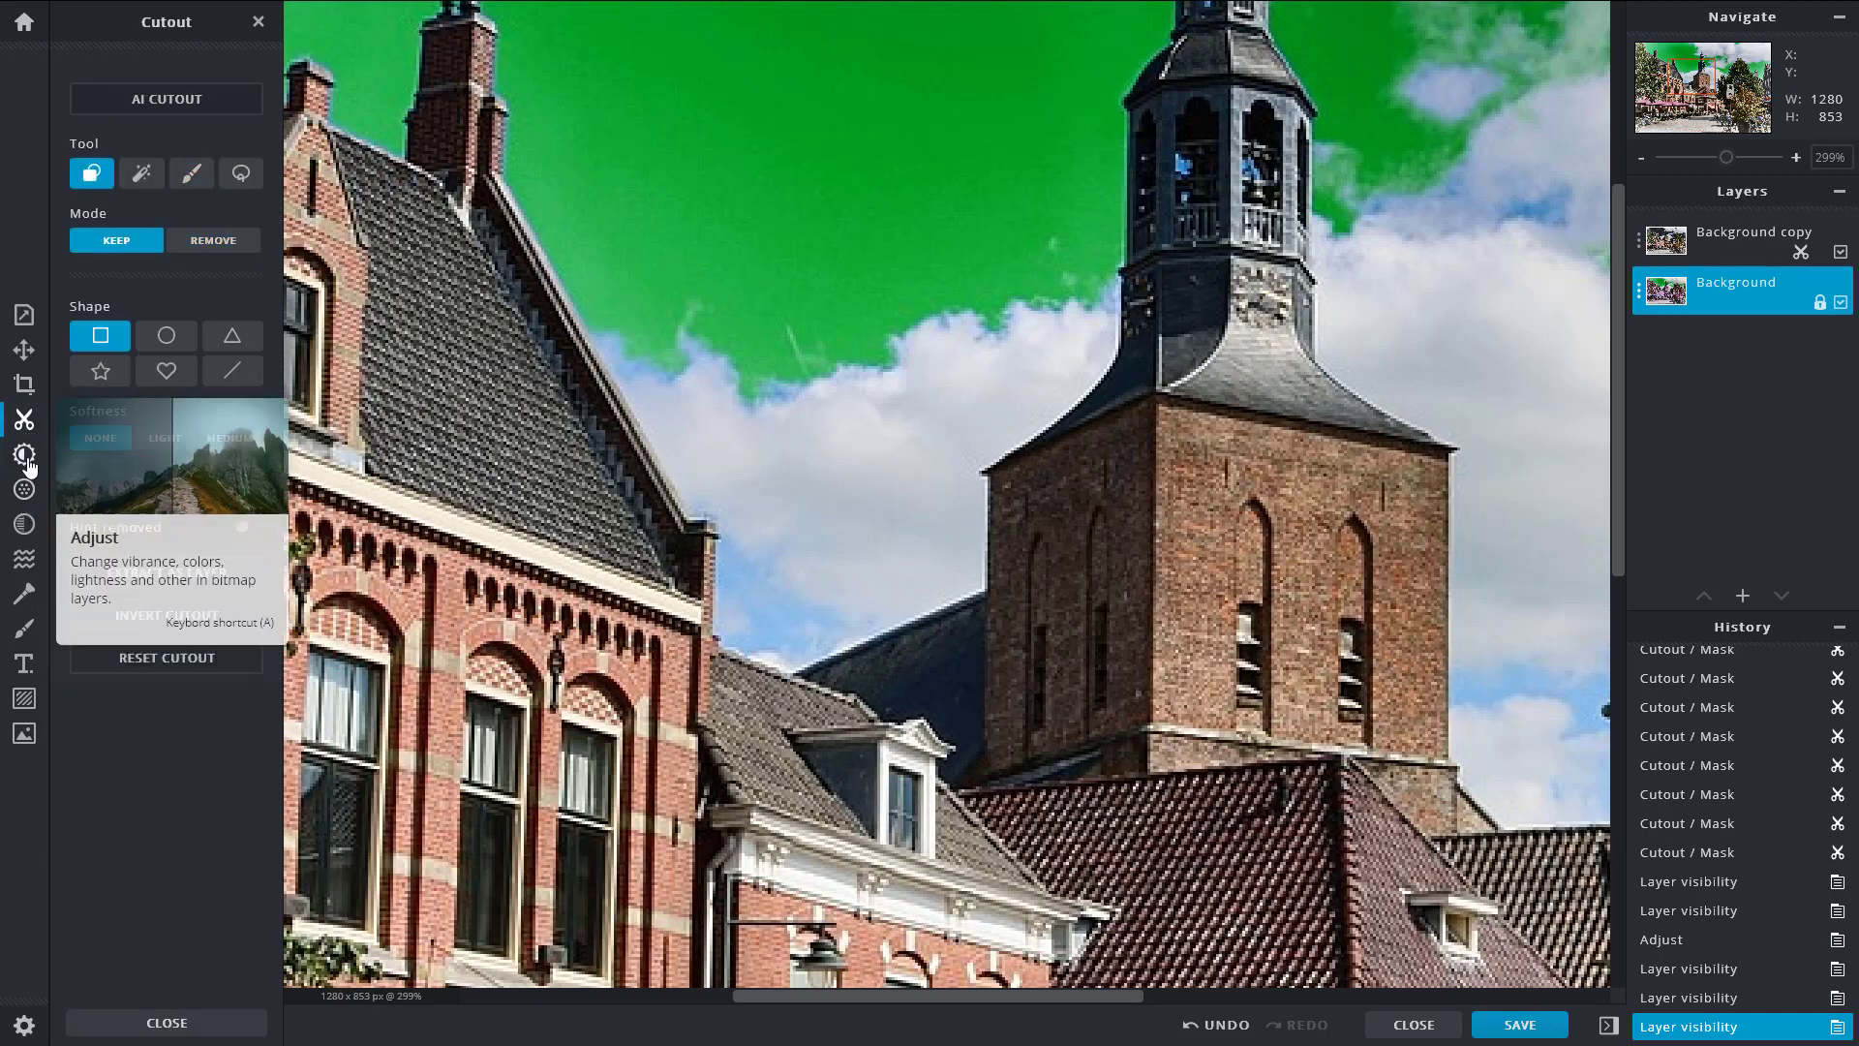
{"action": "left_click", "coordinate": [23, 453]}
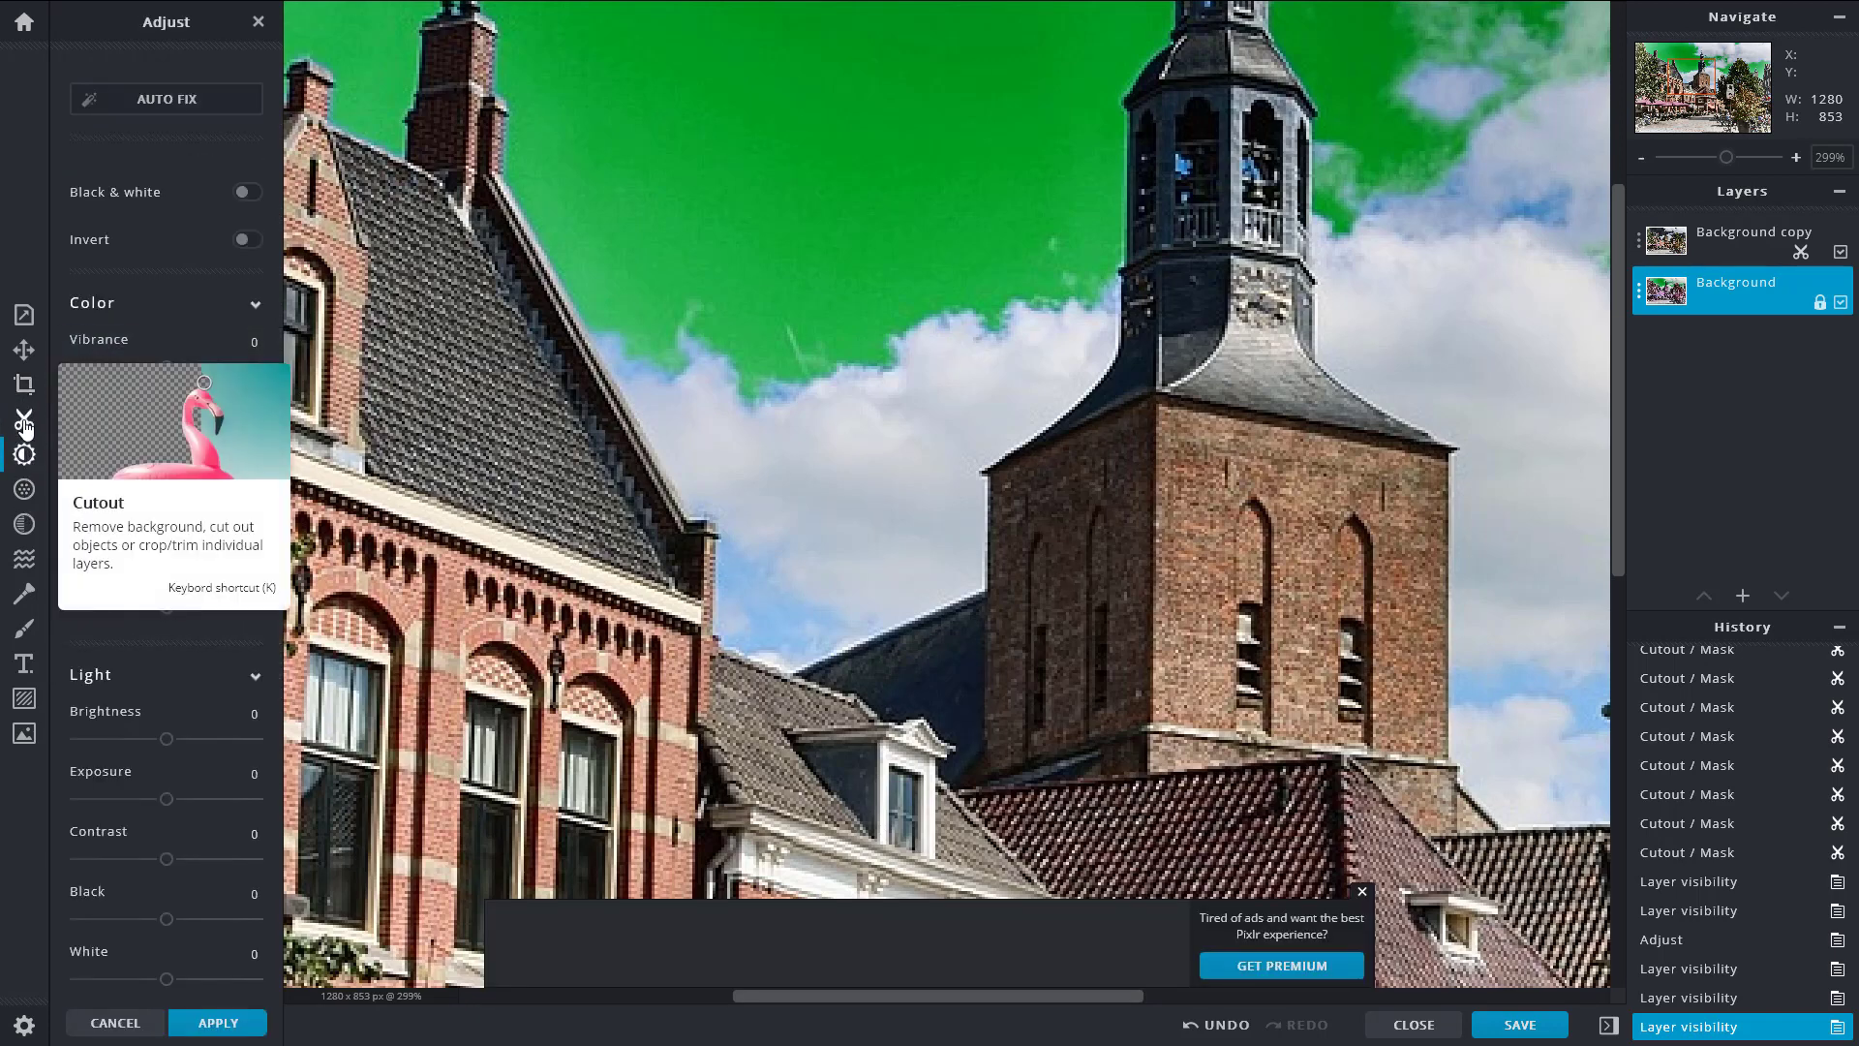
{"action": "left_click", "coordinate": [25, 420]}
{"action": "left_click", "coordinate": [193, 180]}
{"action": "left_click", "coordinate": [213, 240]}
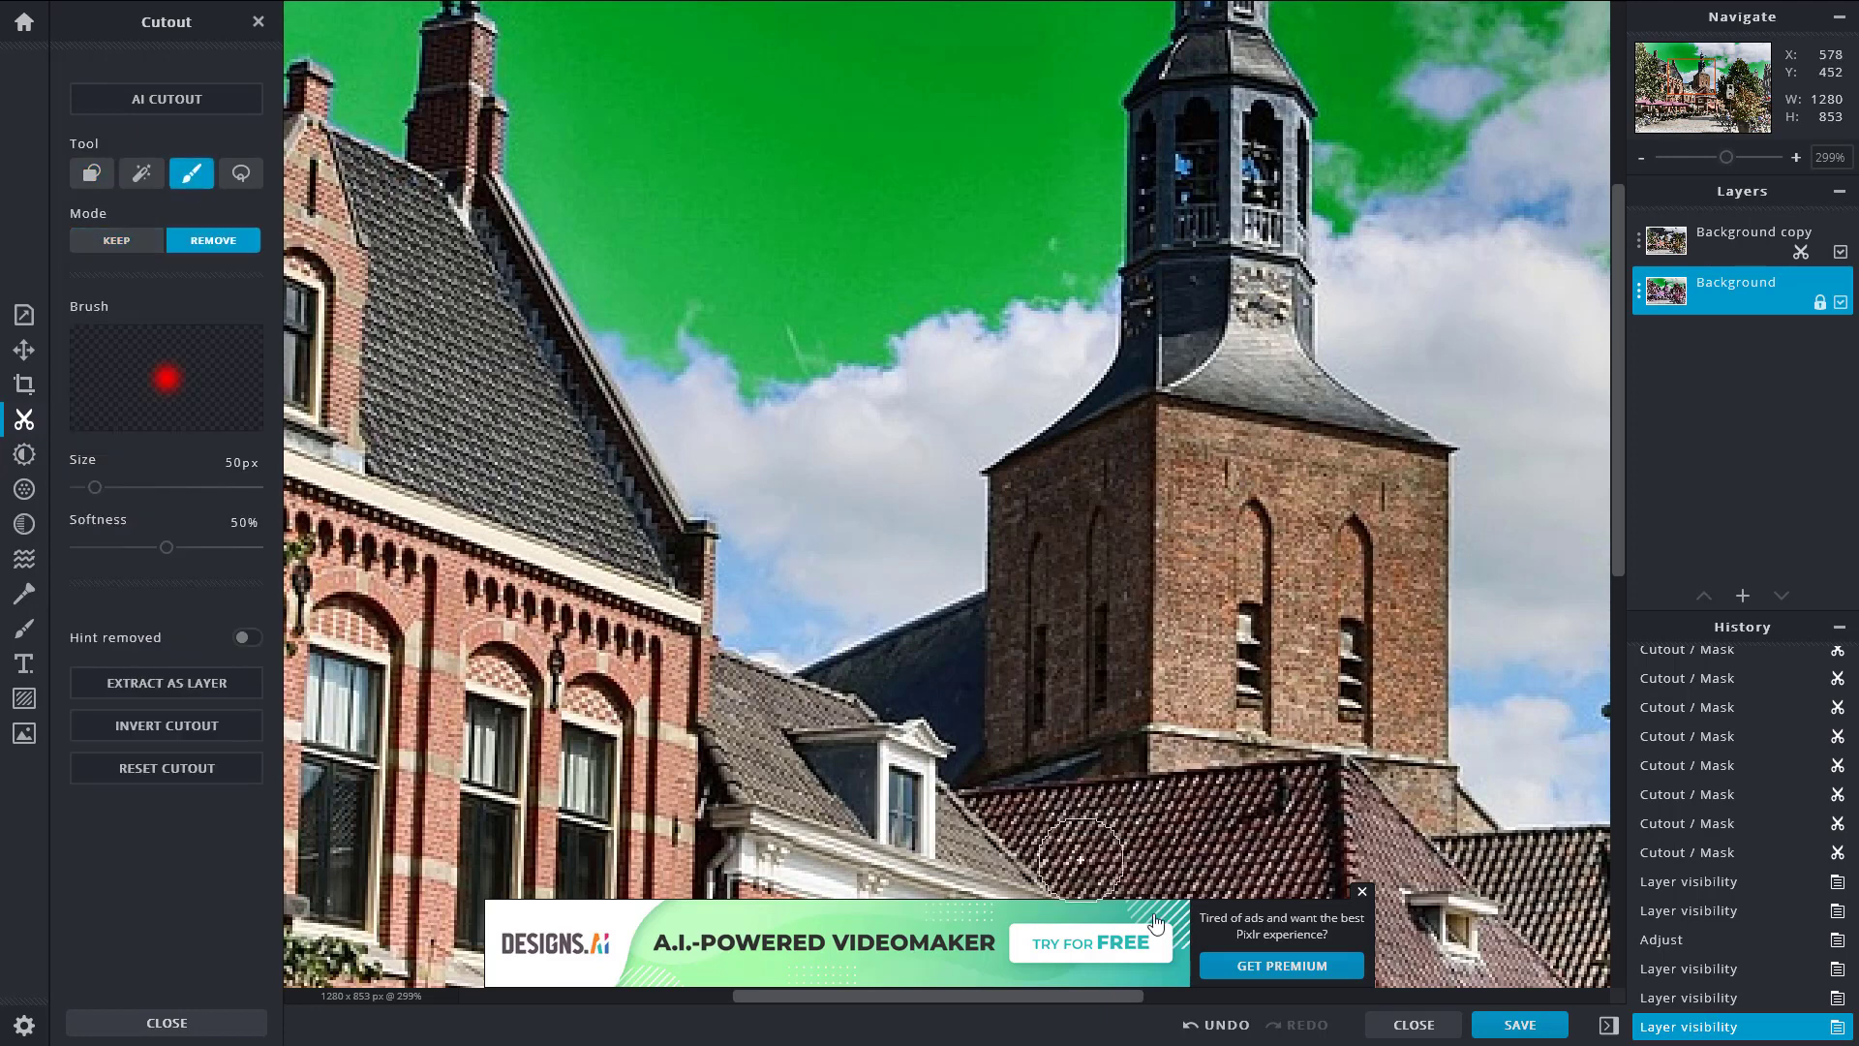
{"action": "left_click", "coordinate": [1363, 891]}
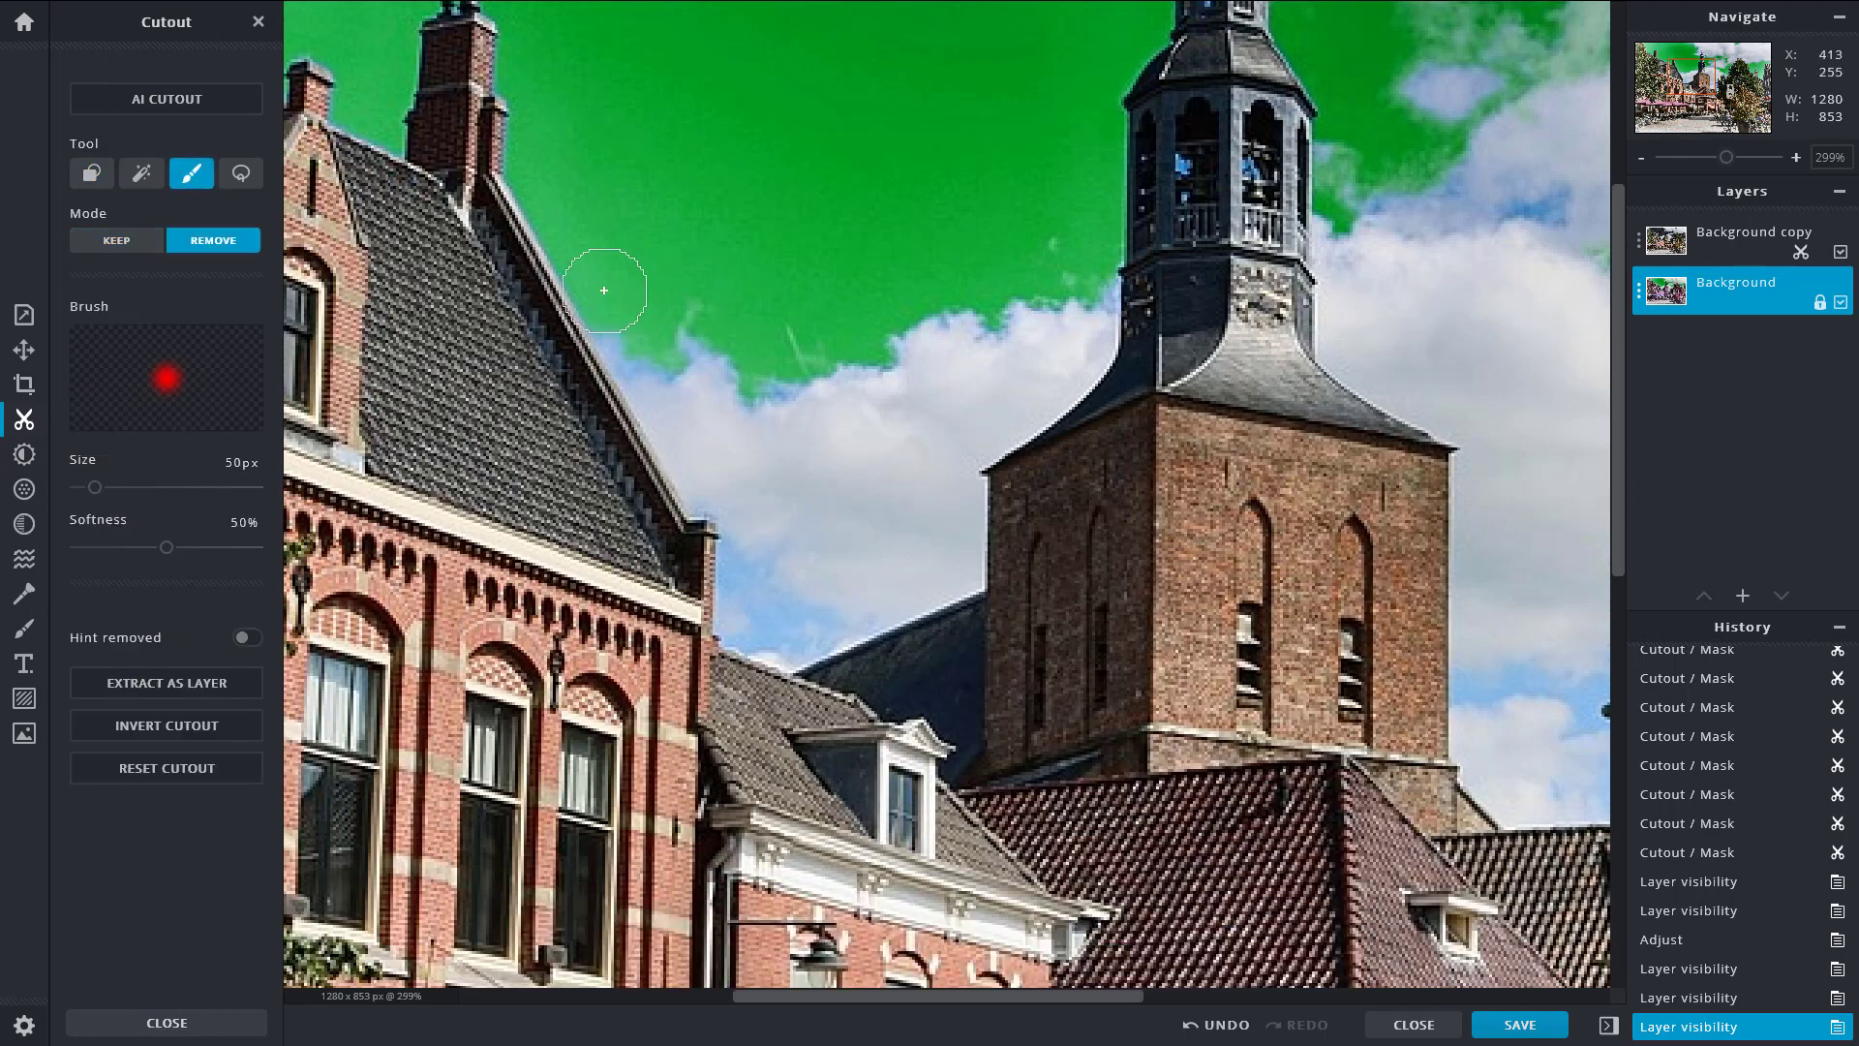
{"action": "left_click_drag", "start_coordinate": [616, 290], "coordinate": [661, 364]}
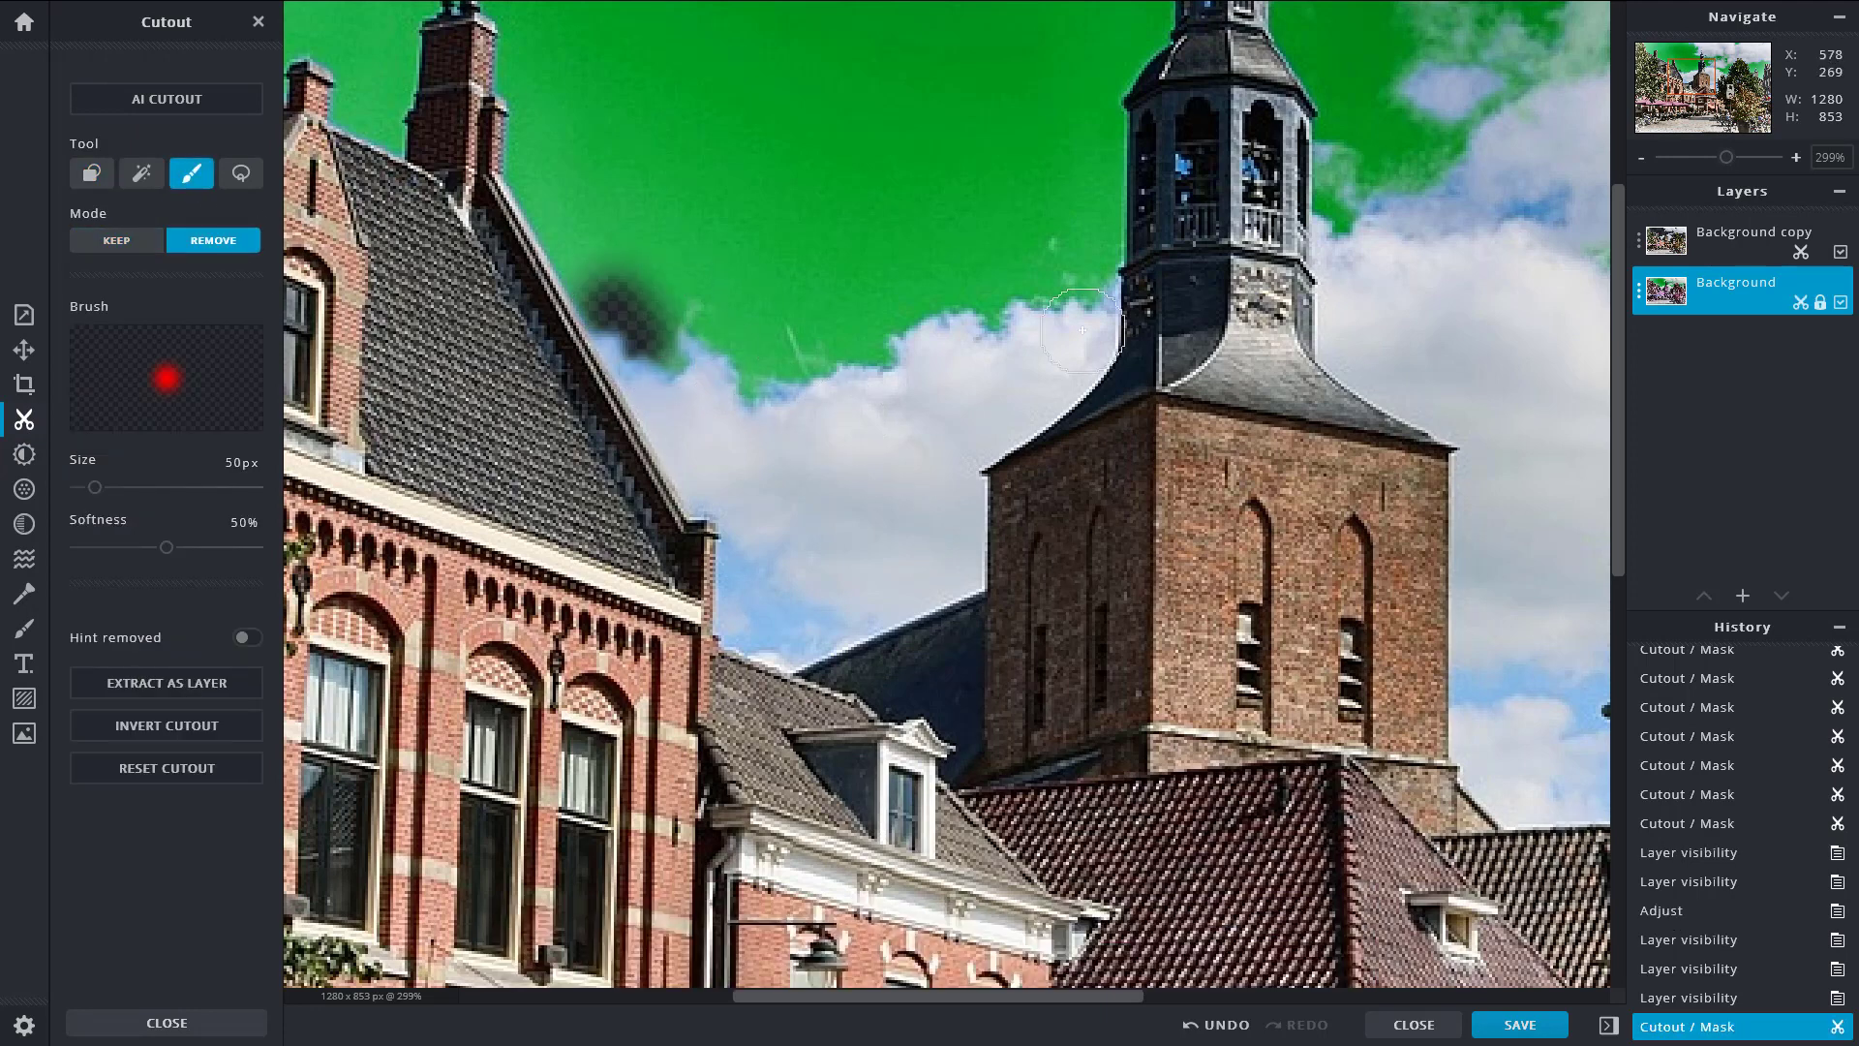
{"action": "key", "text": "ctrl+z"}
Step: On the Background copy layer, brush away leftover blue sky along the cloud edge and down the gabled roof's slope
{"action": "left_click", "coordinate": [1724, 244]}
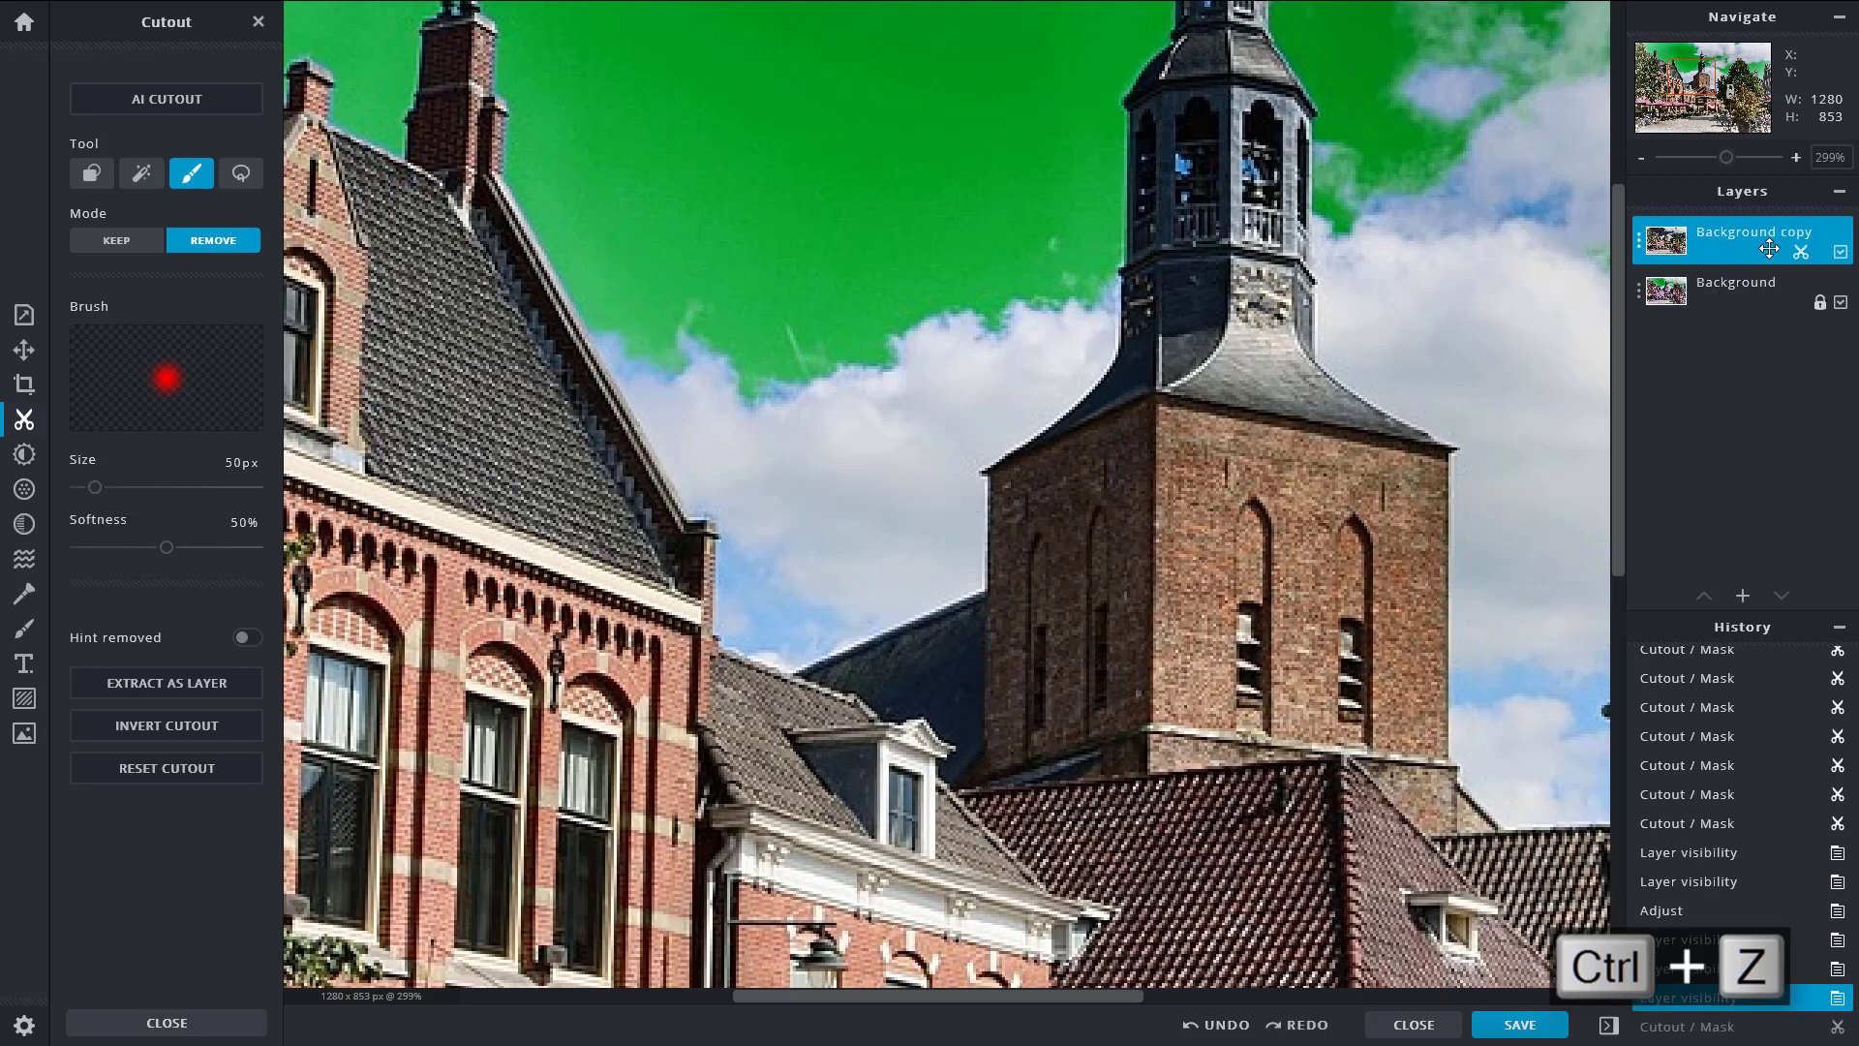
{"action": "left_click", "coordinate": [765, 374]}
{"action": "left_click", "coordinate": [810, 376]}
{"action": "left_click", "coordinate": [792, 373]}
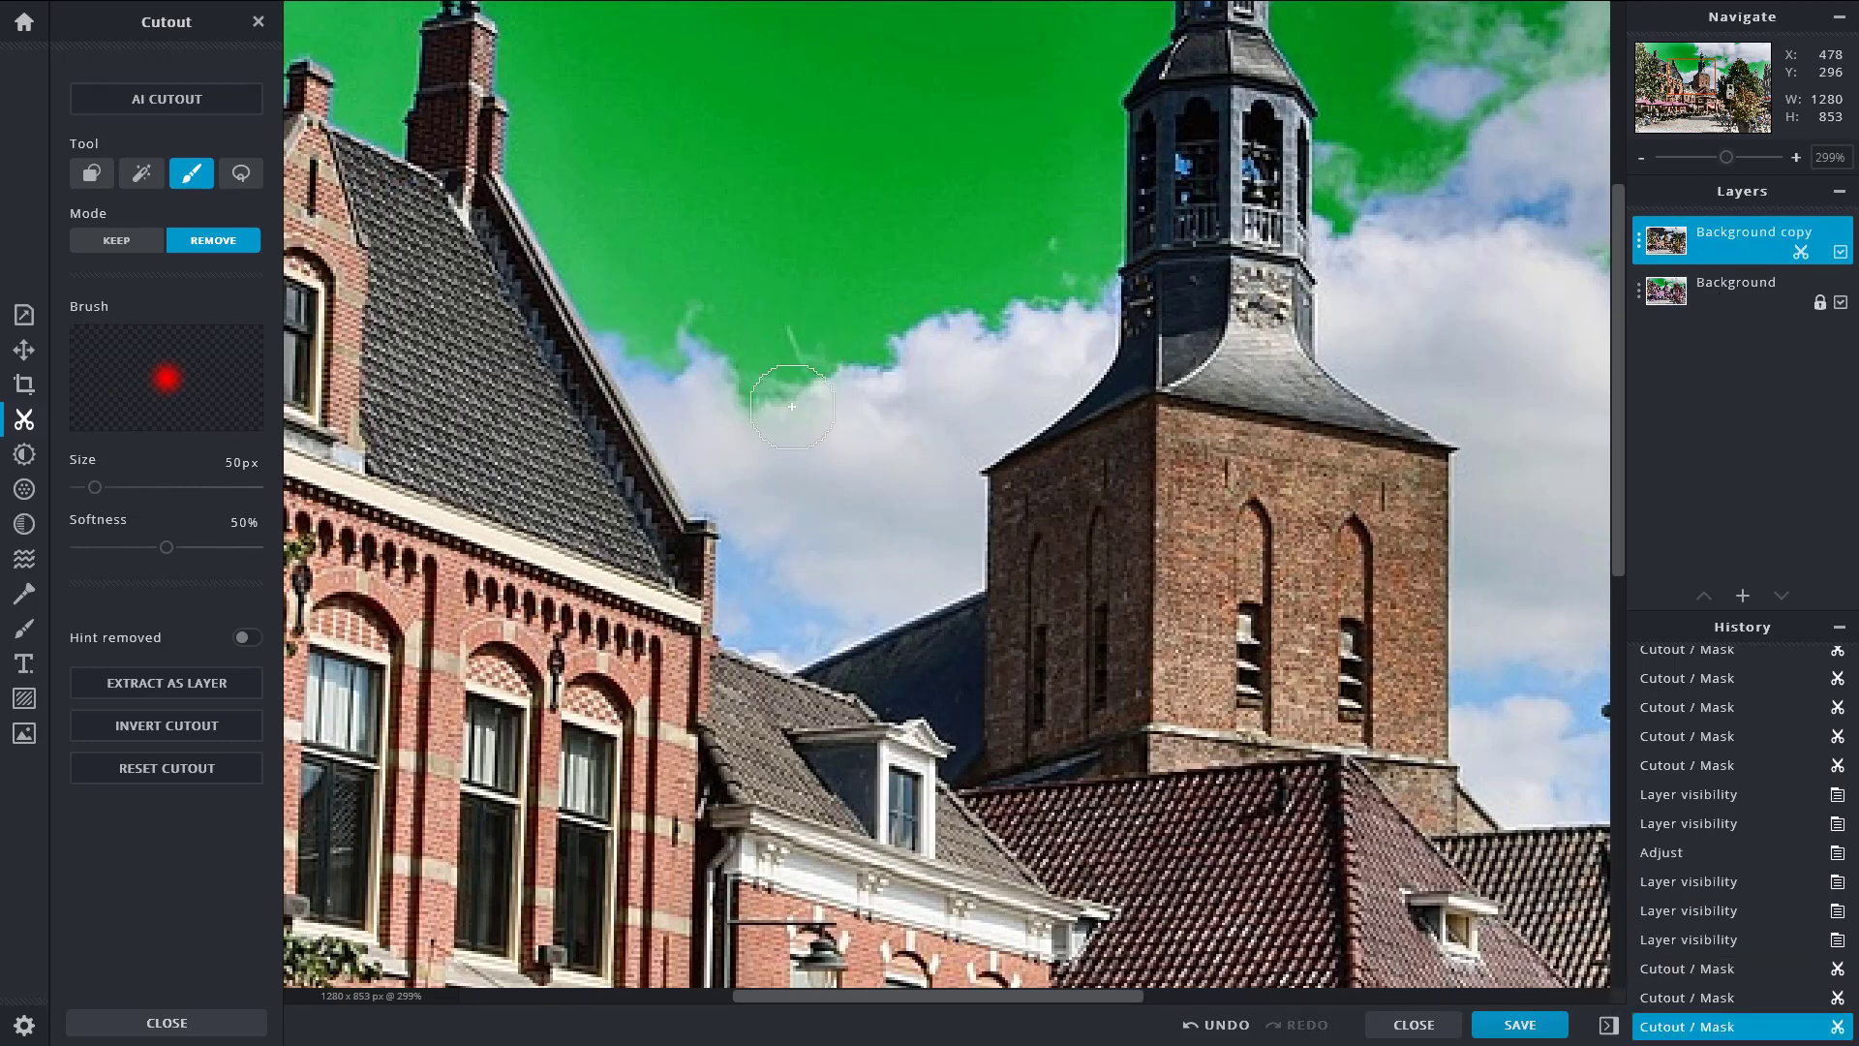
{"action": "left_click", "coordinate": [640, 305]}
{"action": "left_click", "coordinate": [622, 328]}
{"action": "left_click", "coordinate": [544, 204]}
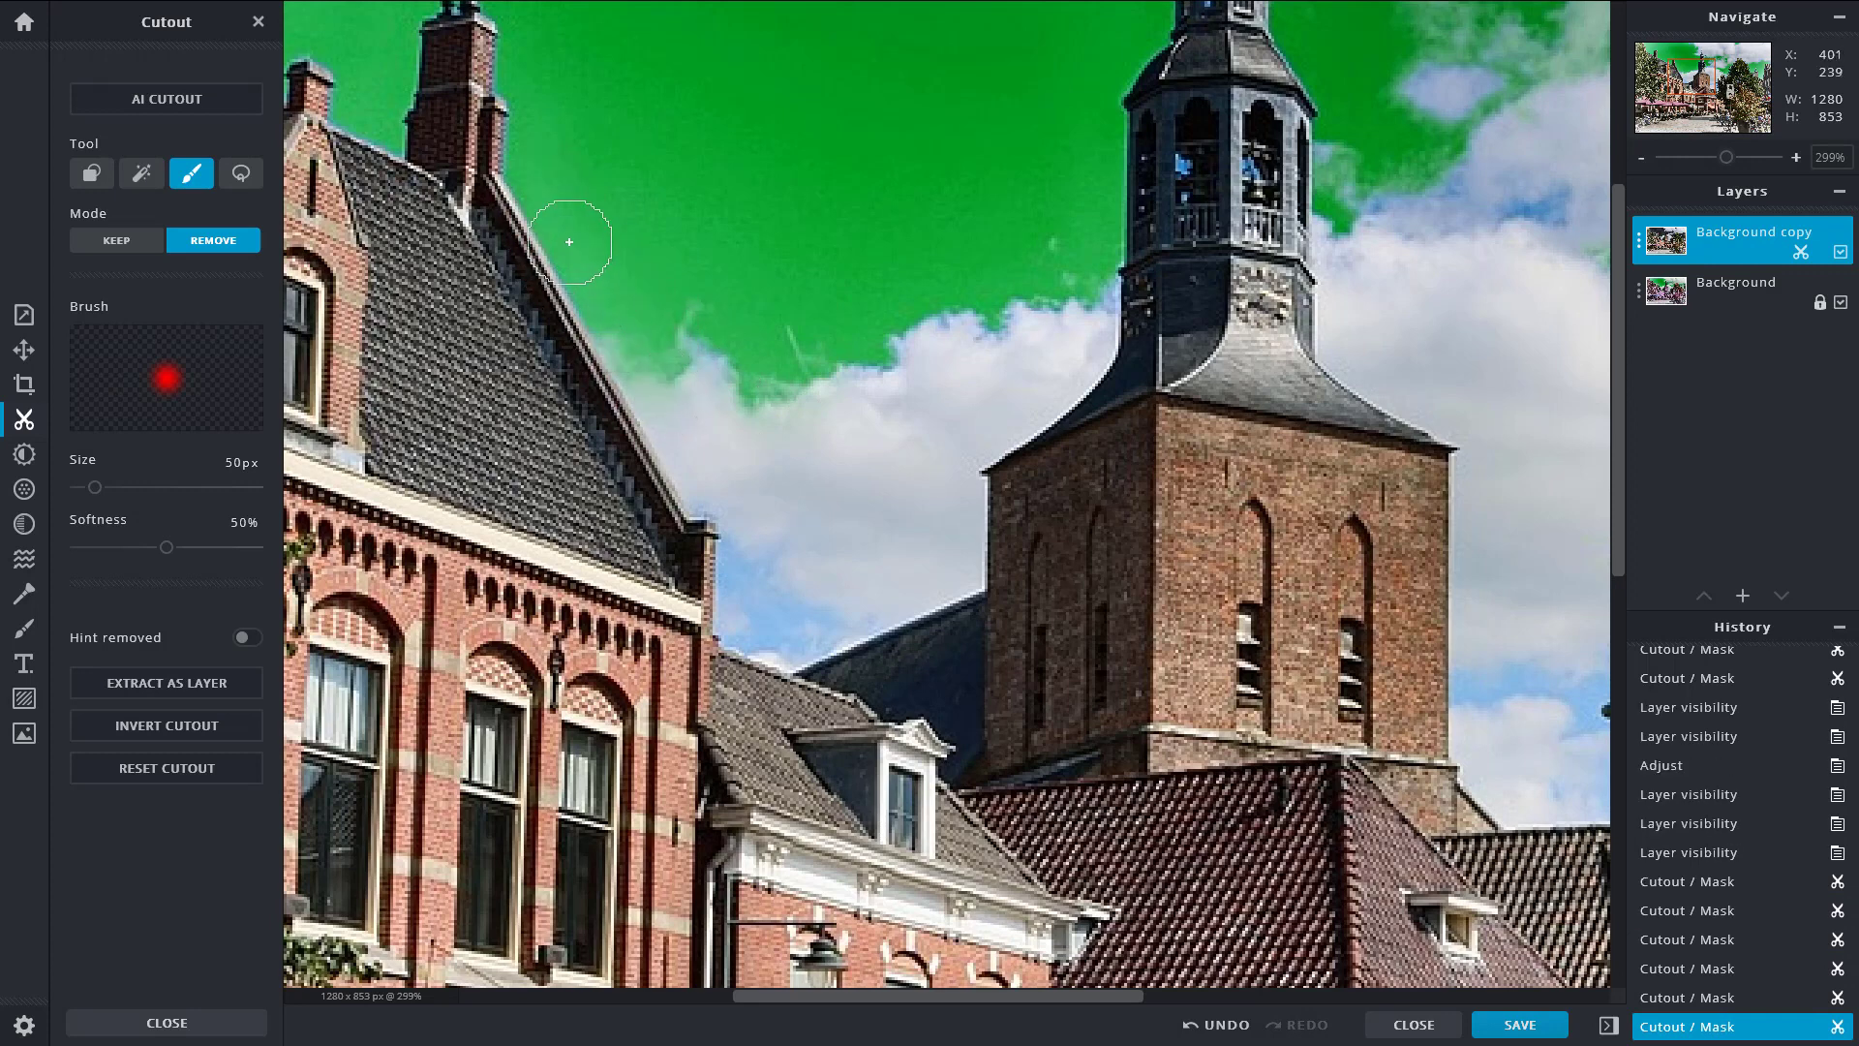
{"action": "left_click", "coordinate": [550, 207]}
{"action": "left_click_drag", "start_coordinate": [719, 432], "coordinate": [790, 620]}
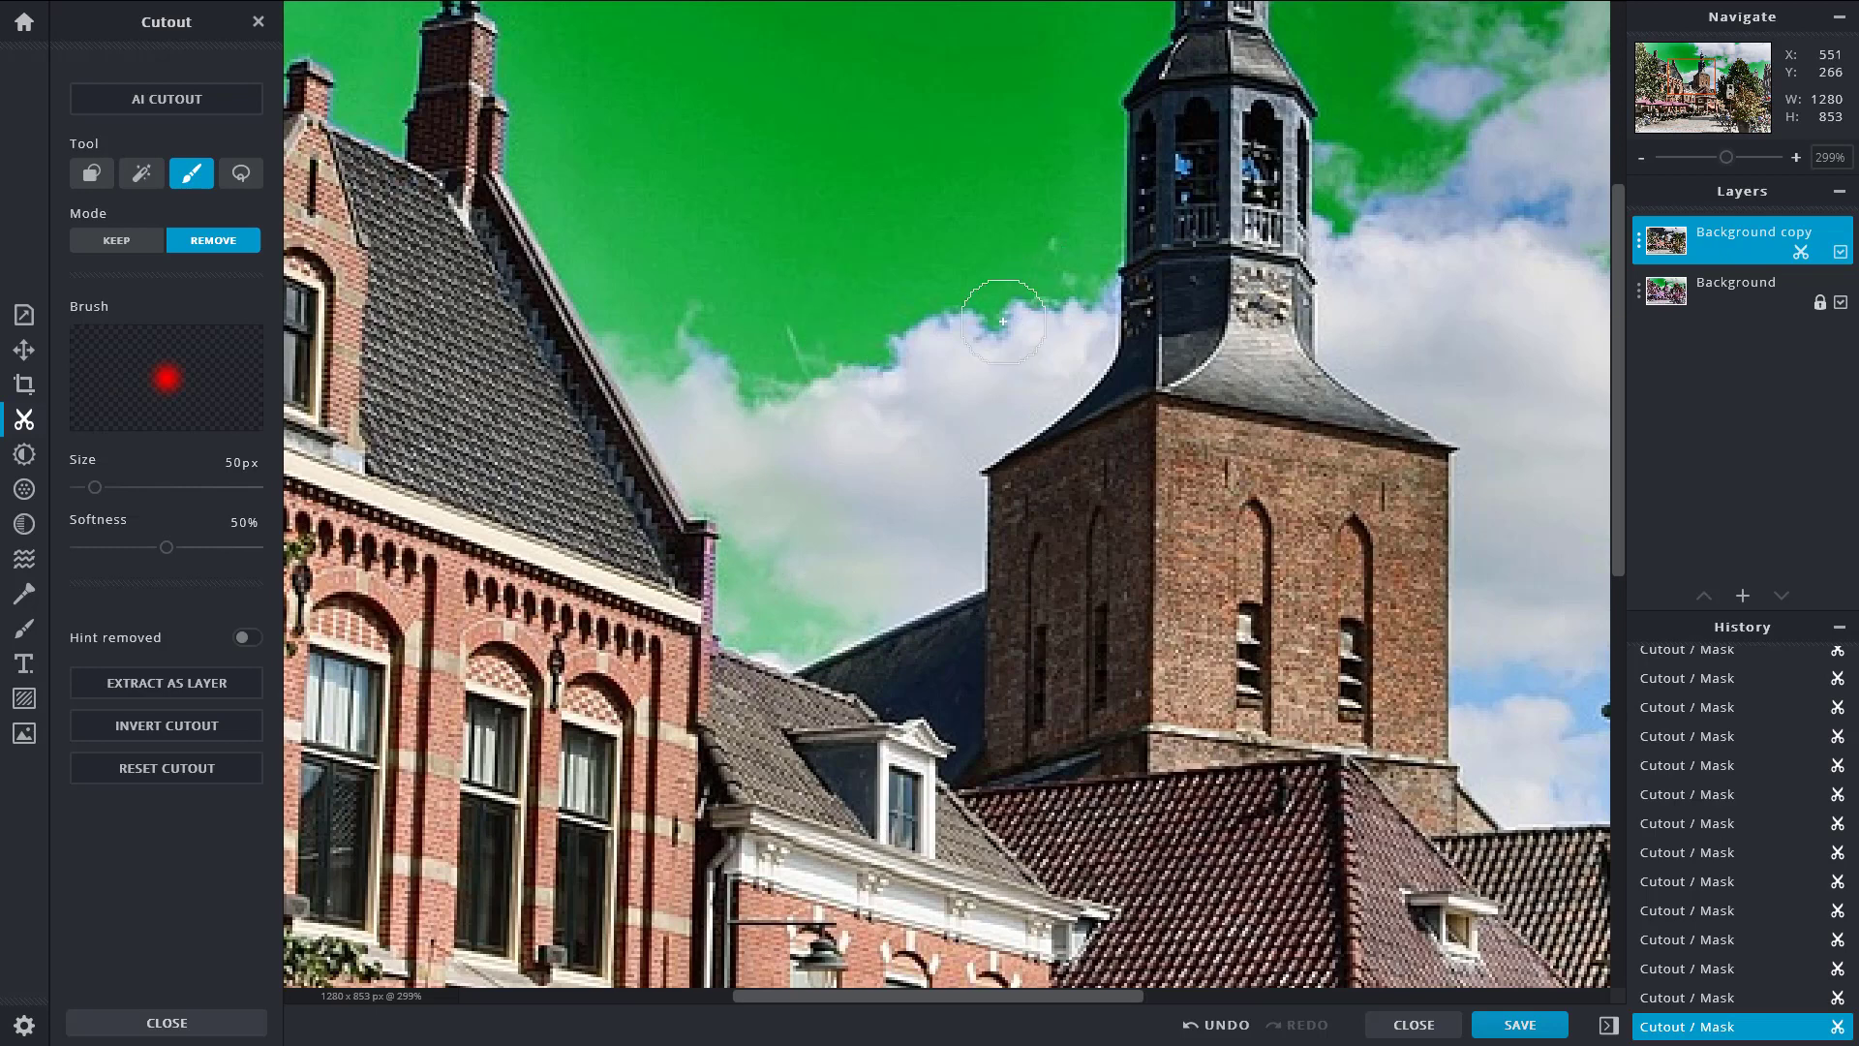
Step: Brush away the blue sky showing through the church tower's belfry openings and at the cloud edge beside it
{"action": "left_click", "coordinate": [1086, 281]}
{"action": "left_click", "coordinate": [1183, 167]}
{"action": "left_click", "coordinate": [1255, 166]}
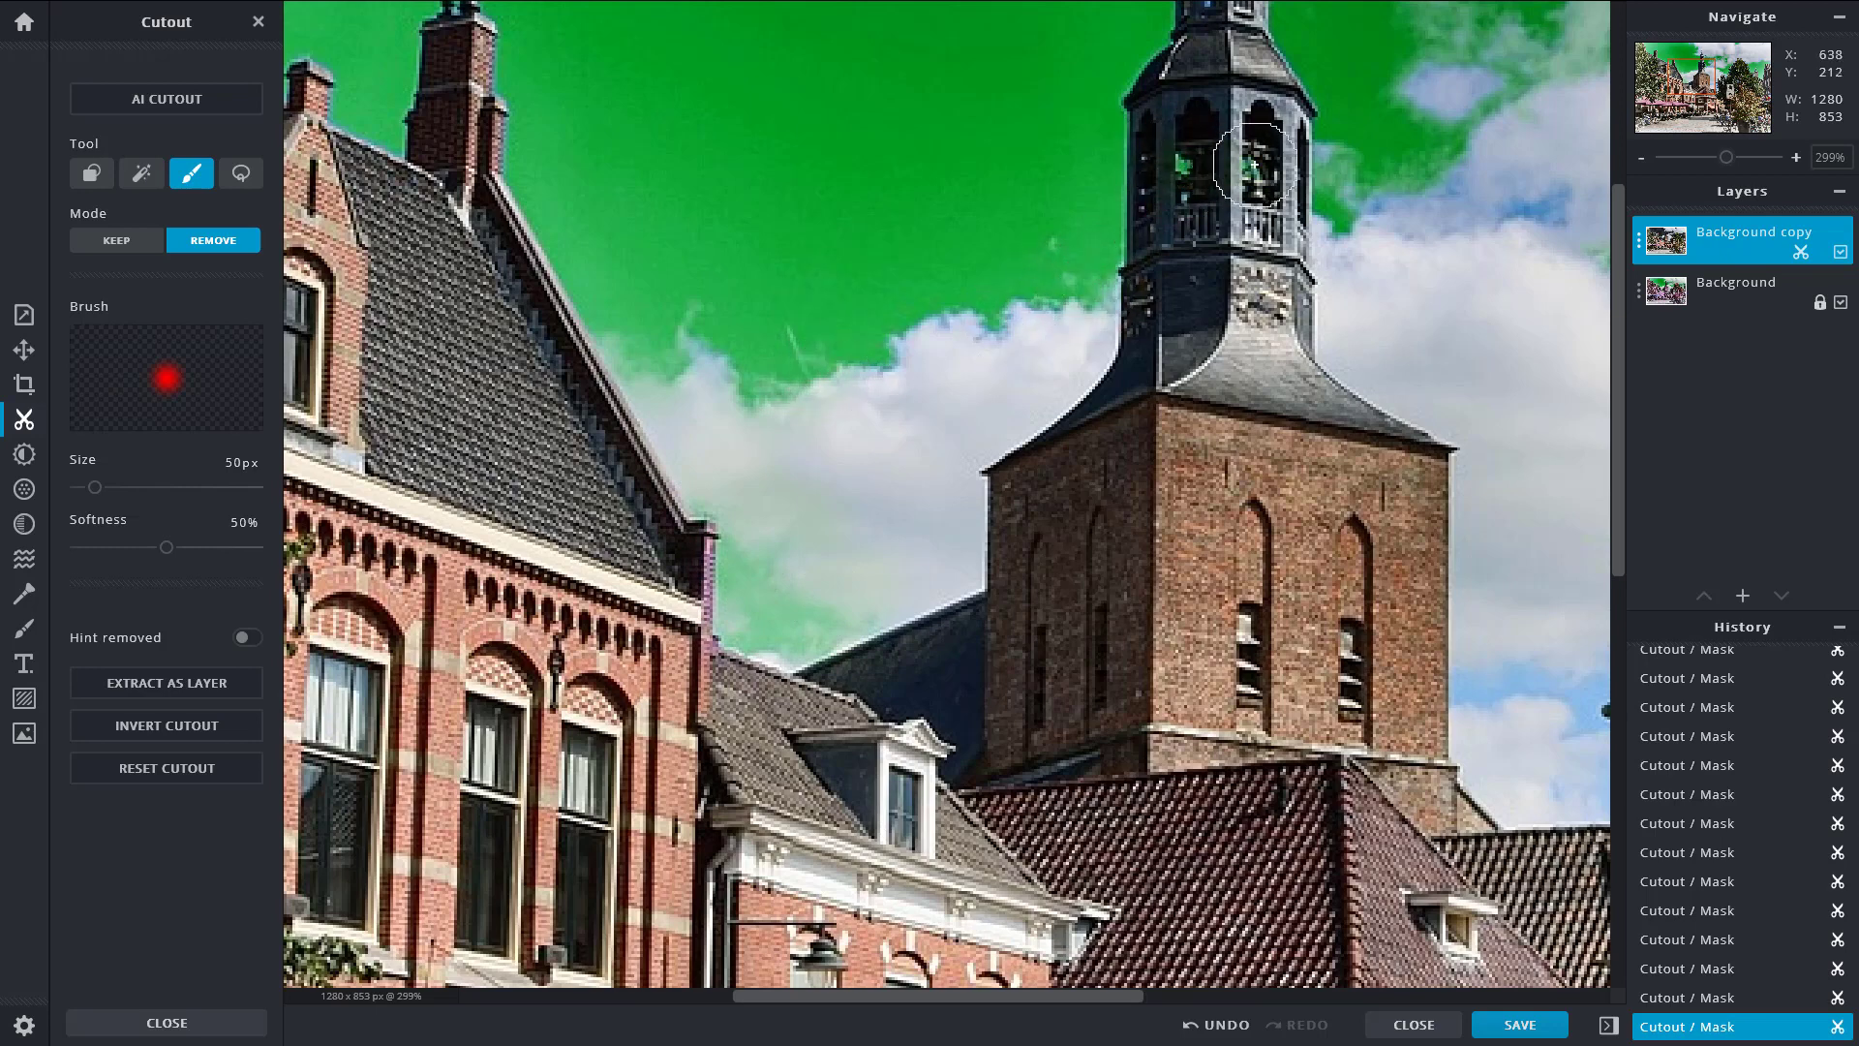
{"action": "left_click", "coordinate": [1086, 281]}
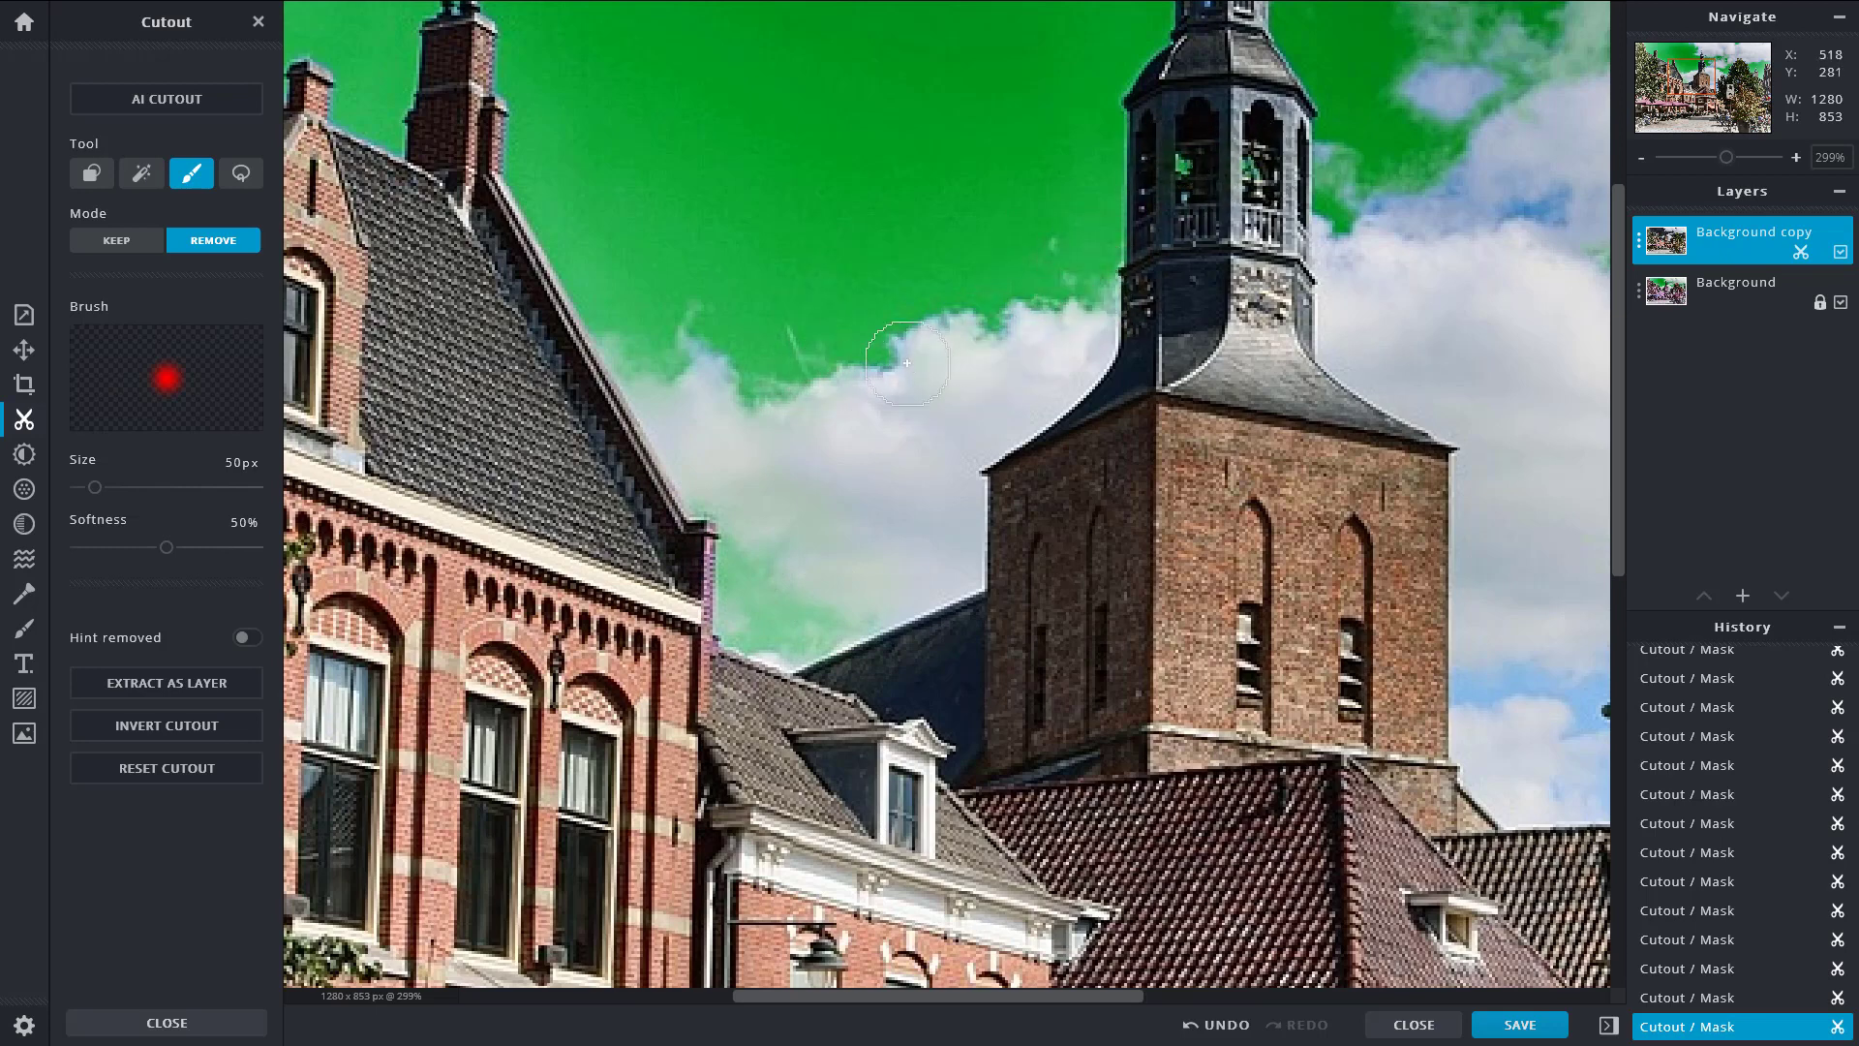
Step: Brush away the blue sky between the church tower's brick wall and the large tree
{"action": "scroll", "coordinate": [1072, 313], "scroll_direction": "down", "scroll_amount": 5}
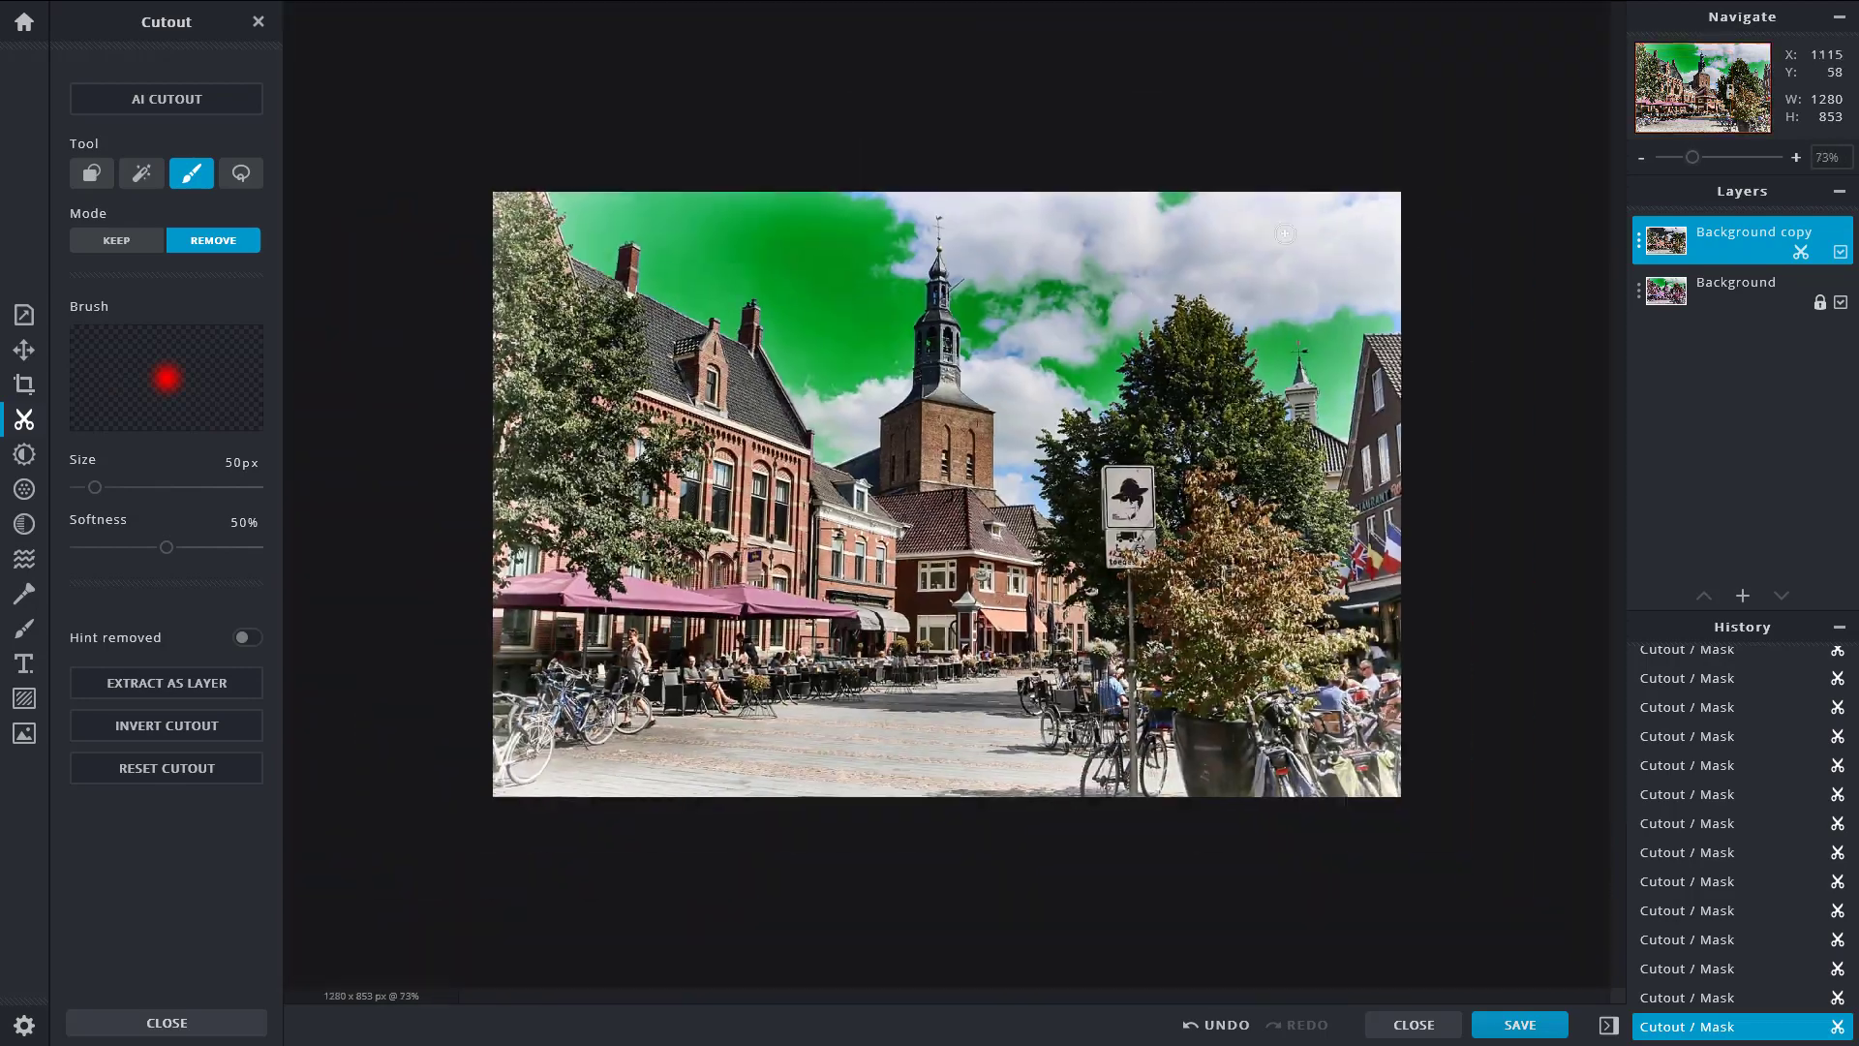
{"action": "scroll", "coordinate": [1013, 572], "scroll_direction": "up", "scroll_amount": 4}
{"action": "left_click_drag", "start_coordinate": [991, 802], "coordinate": [988, 761]}
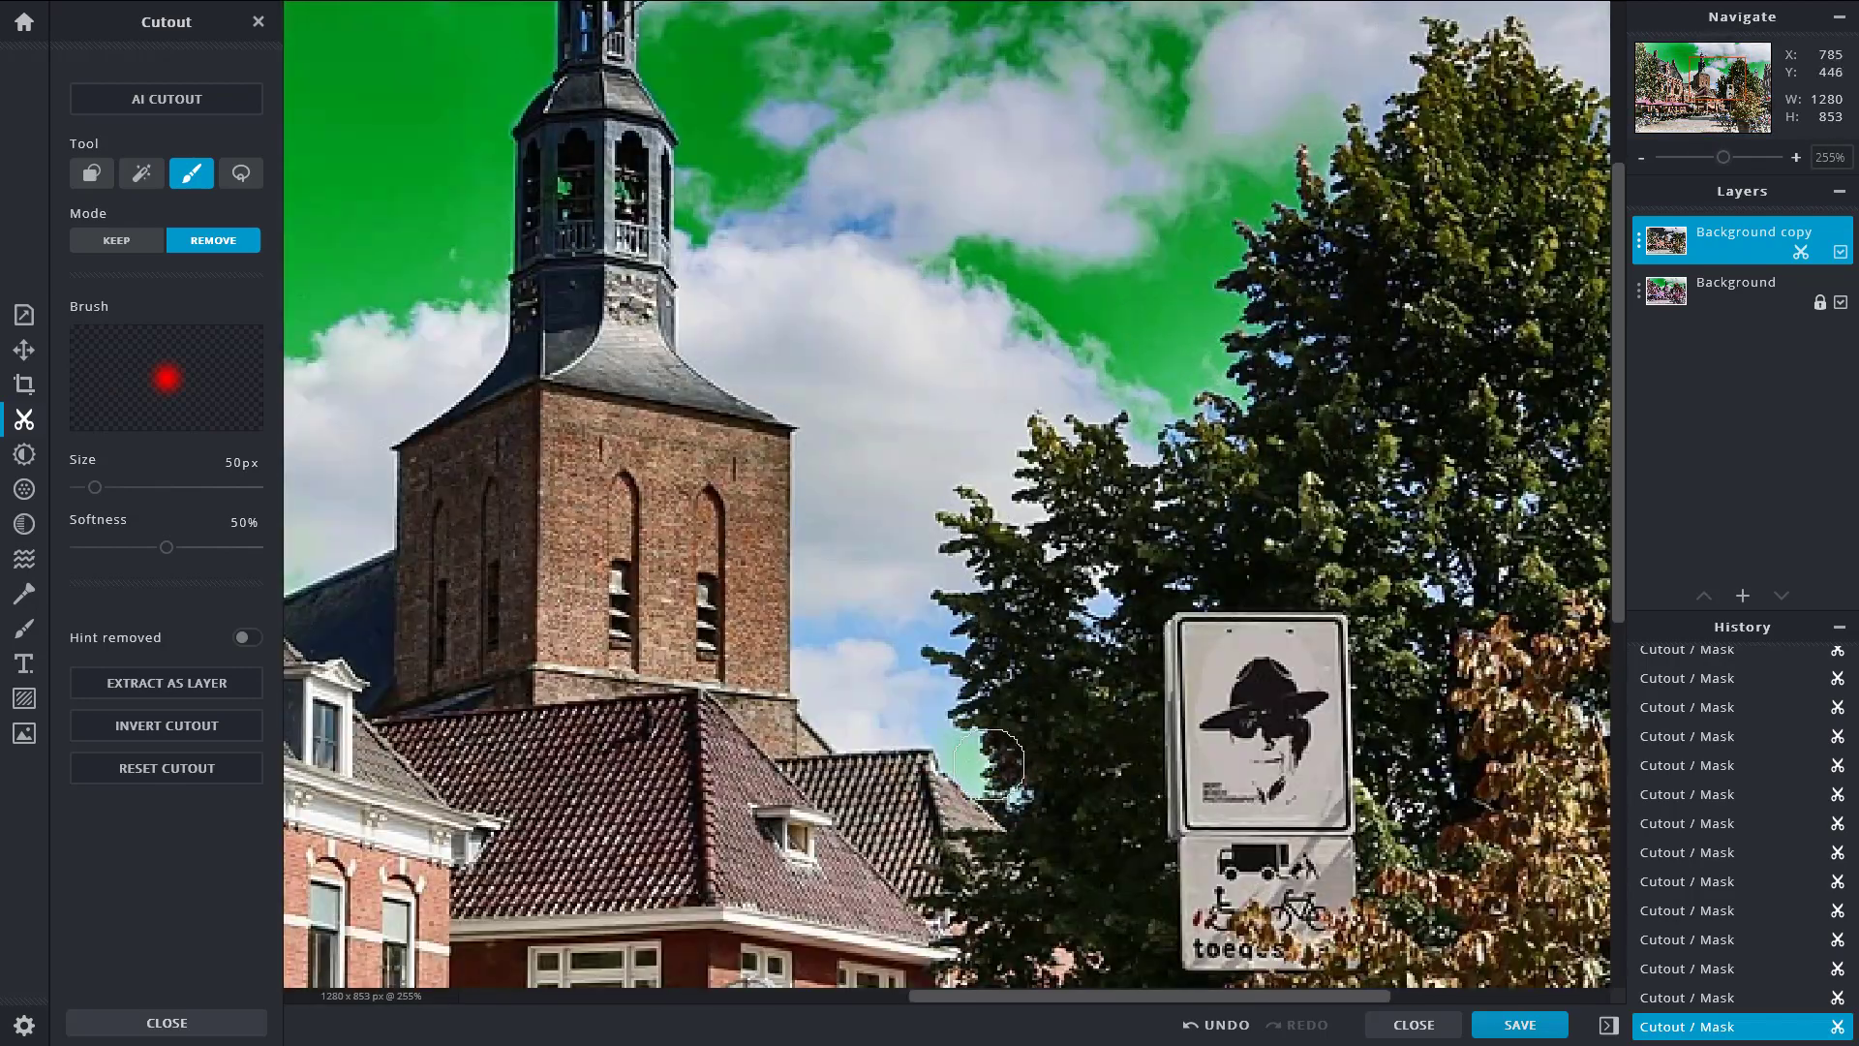
{"action": "left_click_drag", "start_coordinate": [1113, 602], "coordinate": [1169, 578]}
{"action": "left_click_drag", "start_coordinate": [1021, 625], "coordinate": [885, 733]}
{"action": "mouse_move", "coordinate": [945, 574]}
{"action": "left_mouse_down"}
{"action": "mouse_move", "coordinate": [896, 628]}
{"action": "mouse_move", "coordinate": [824, 645]}
{"action": "left_mouse_up"}
{"action": "mouse_move", "coordinate": [819, 584]}
{"action": "left_mouse_down"}
{"action": "mouse_move", "coordinate": [811, 602]}
{"action": "mouse_move", "coordinate": [830, 594]}
{"action": "left_mouse_up"}
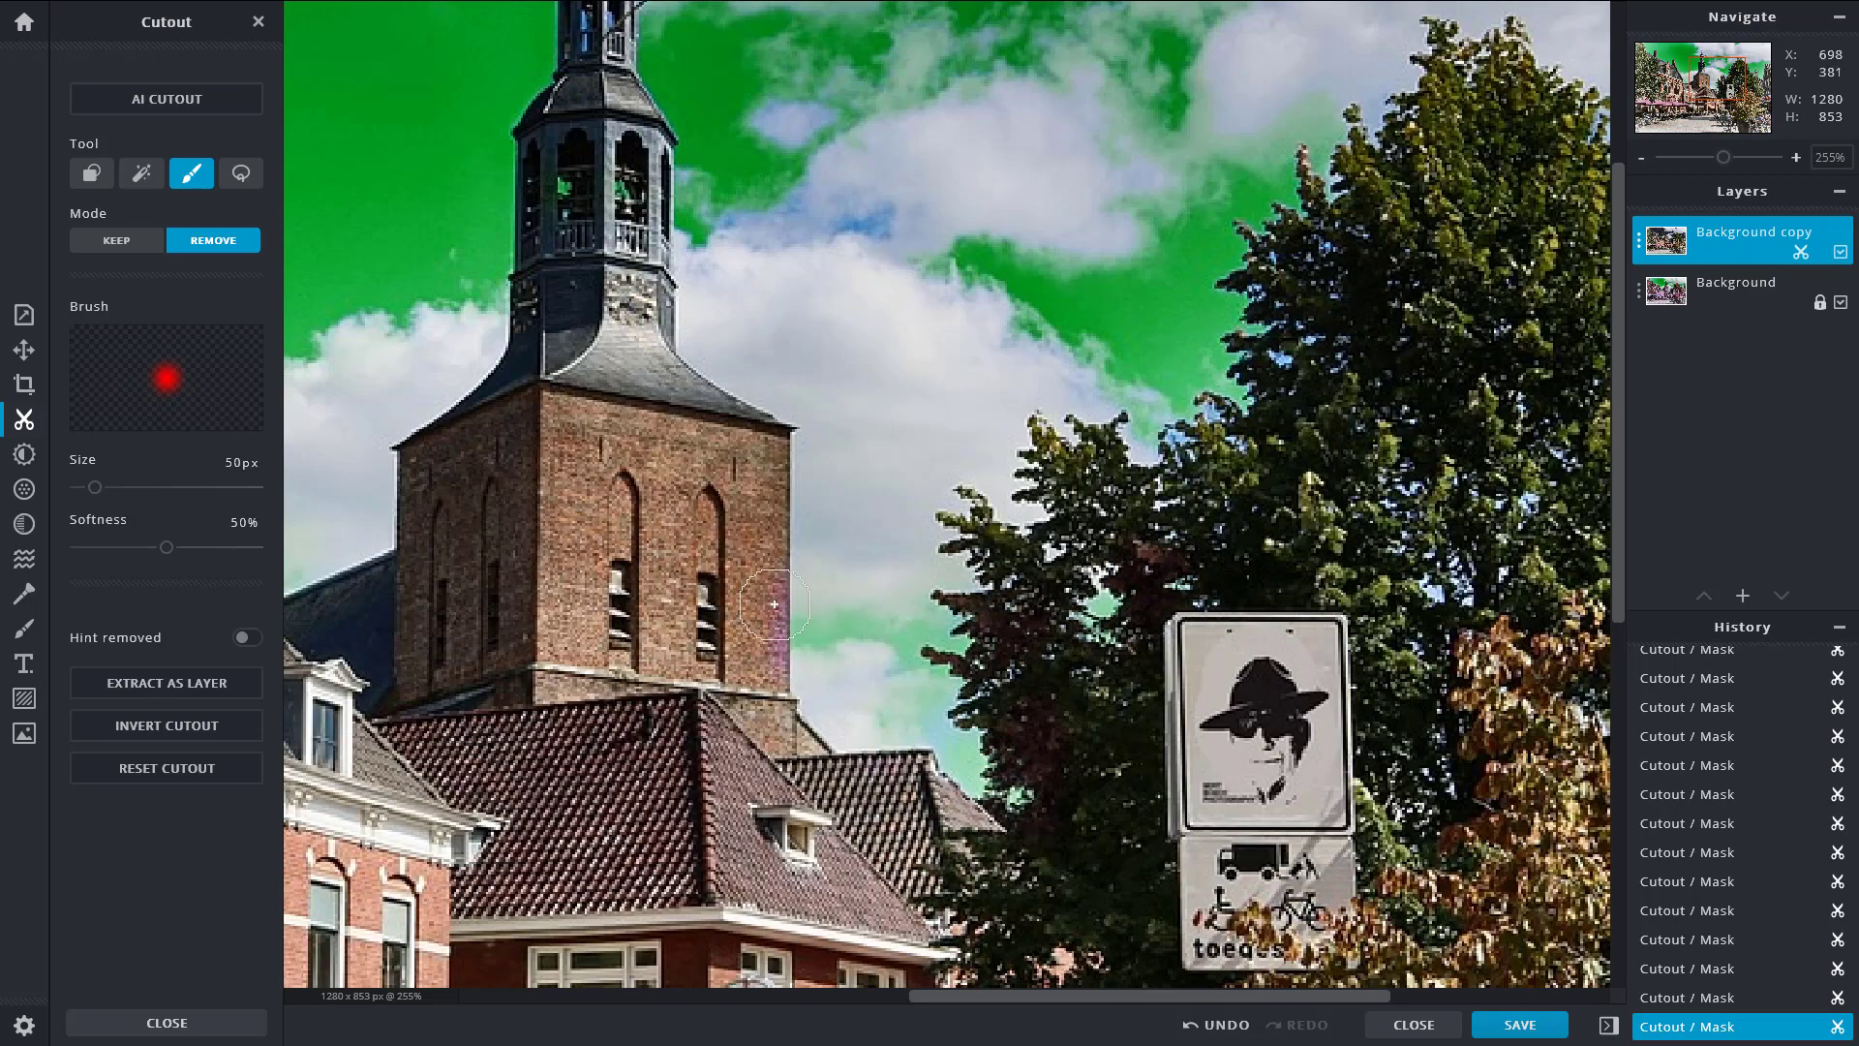
Step: Brush away the small blue patch remaining directly against the tower's brick wall, using Remove mode
{"action": "scroll", "coordinate": [774, 604], "scroll_direction": "up", "scroll_amount": 8}
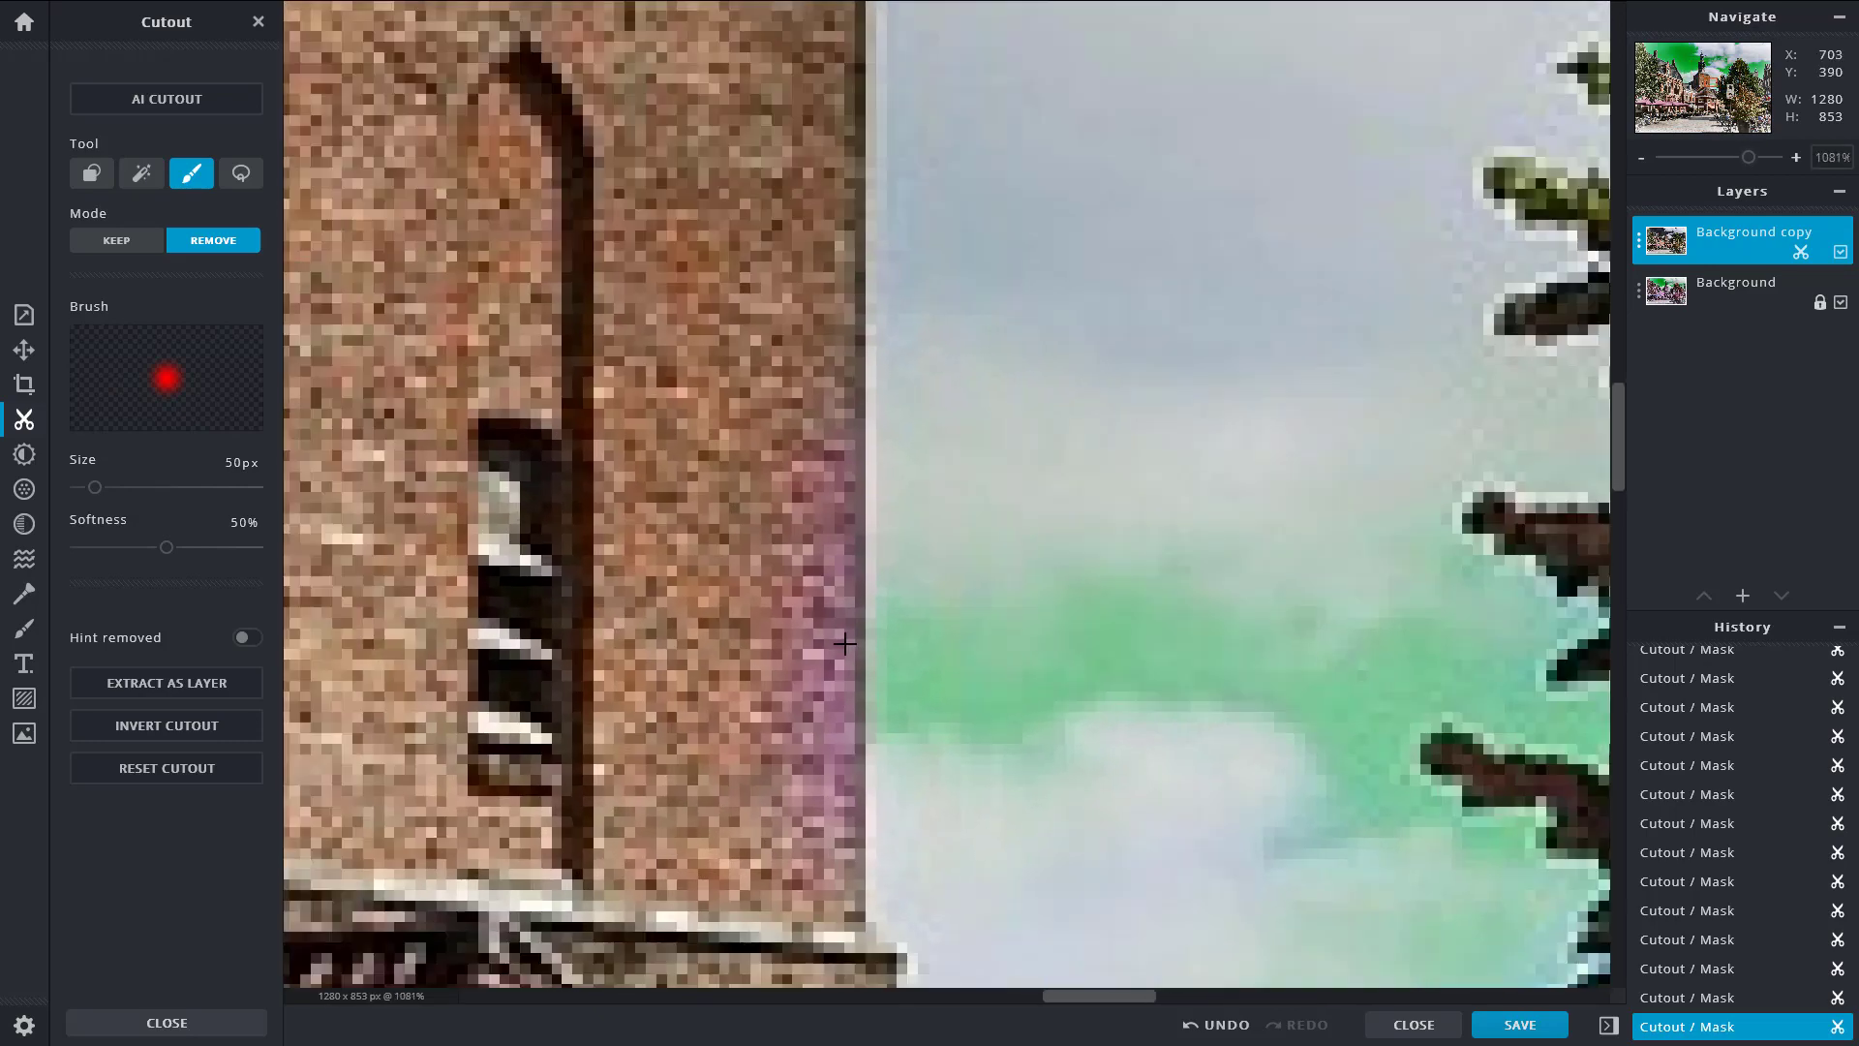
{"action": "scroll", "coordinate": [844, 643], "scroll_direction": "down", "scroll_amount": 2}
{"action": "left_click", "coordinate": [116, 240]}
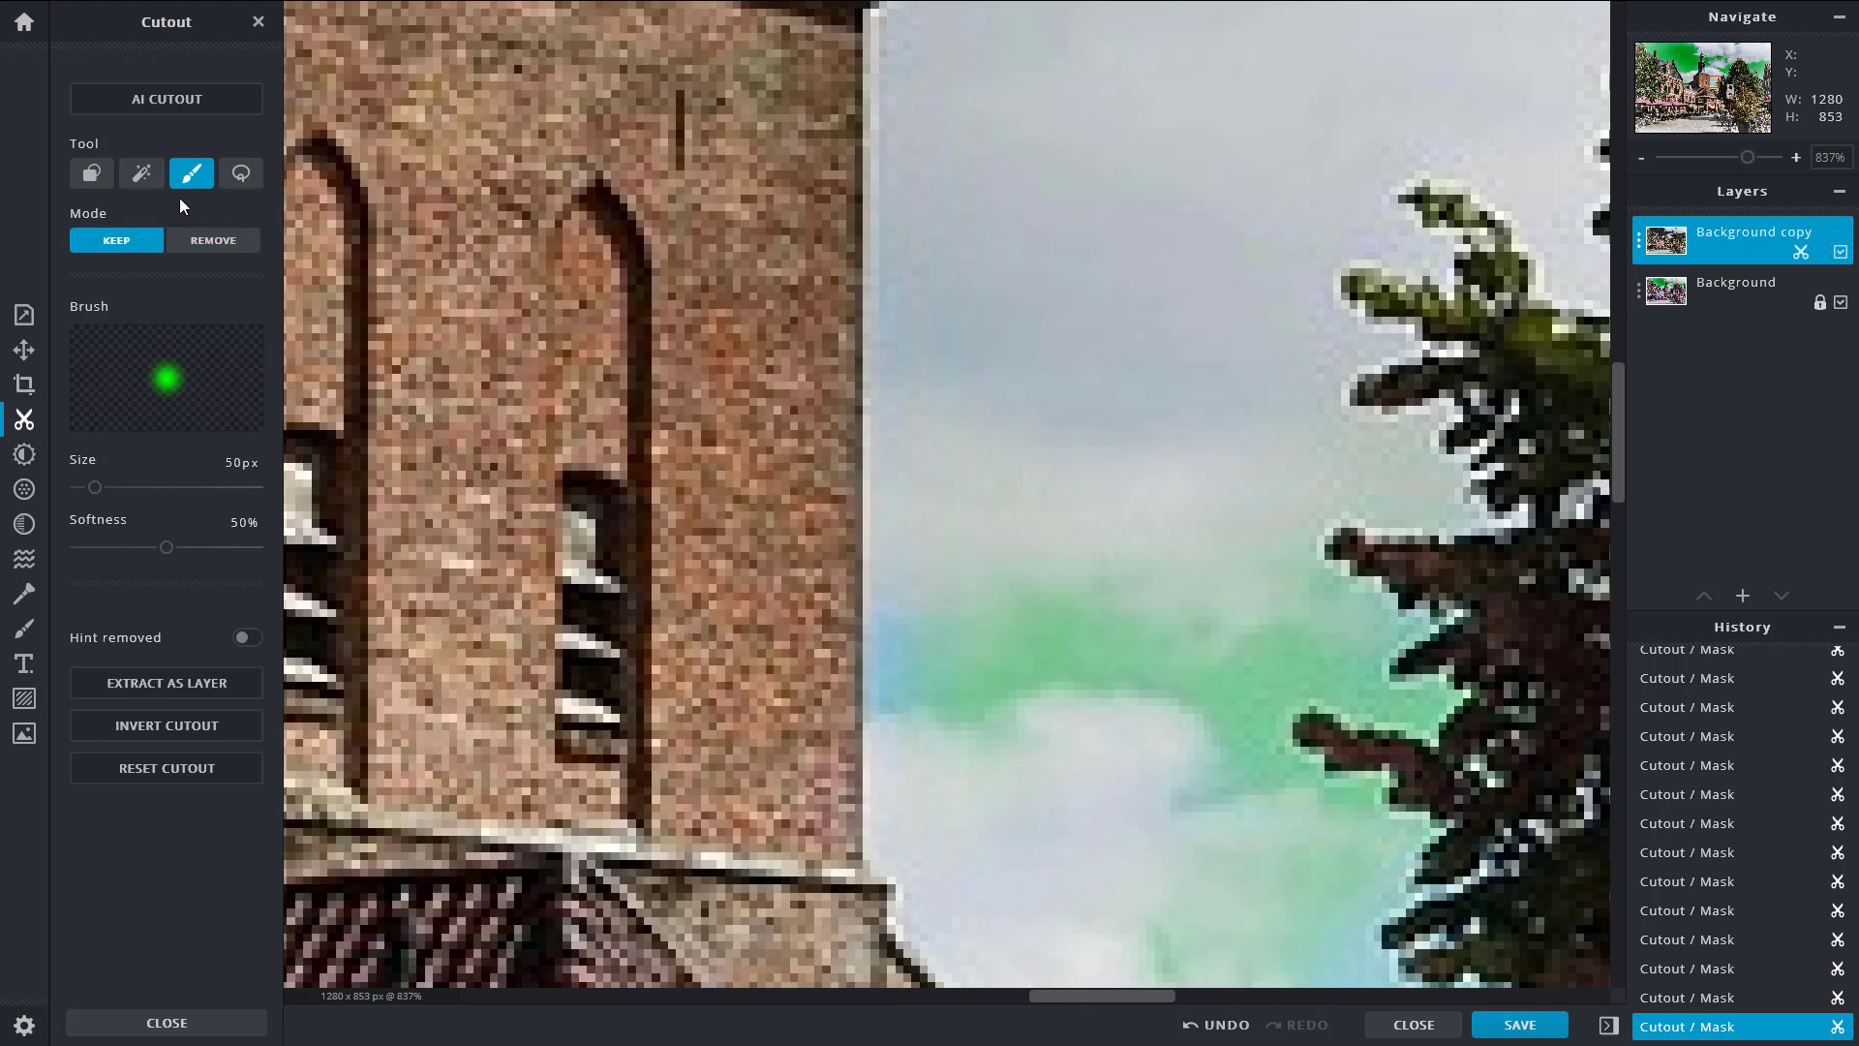
{"action": "left_click", "coordinate": [211, 250]}
{"action": "mouse_move", "coordinate": [1059, 688]}
{"action": "left_mouse_down"}
{"action": "mouse_move", "coordinate": [987, 709]}
{"action": "mouse_move", "coordinate": [994, 548]}
{"action": "left_mouse_up"}
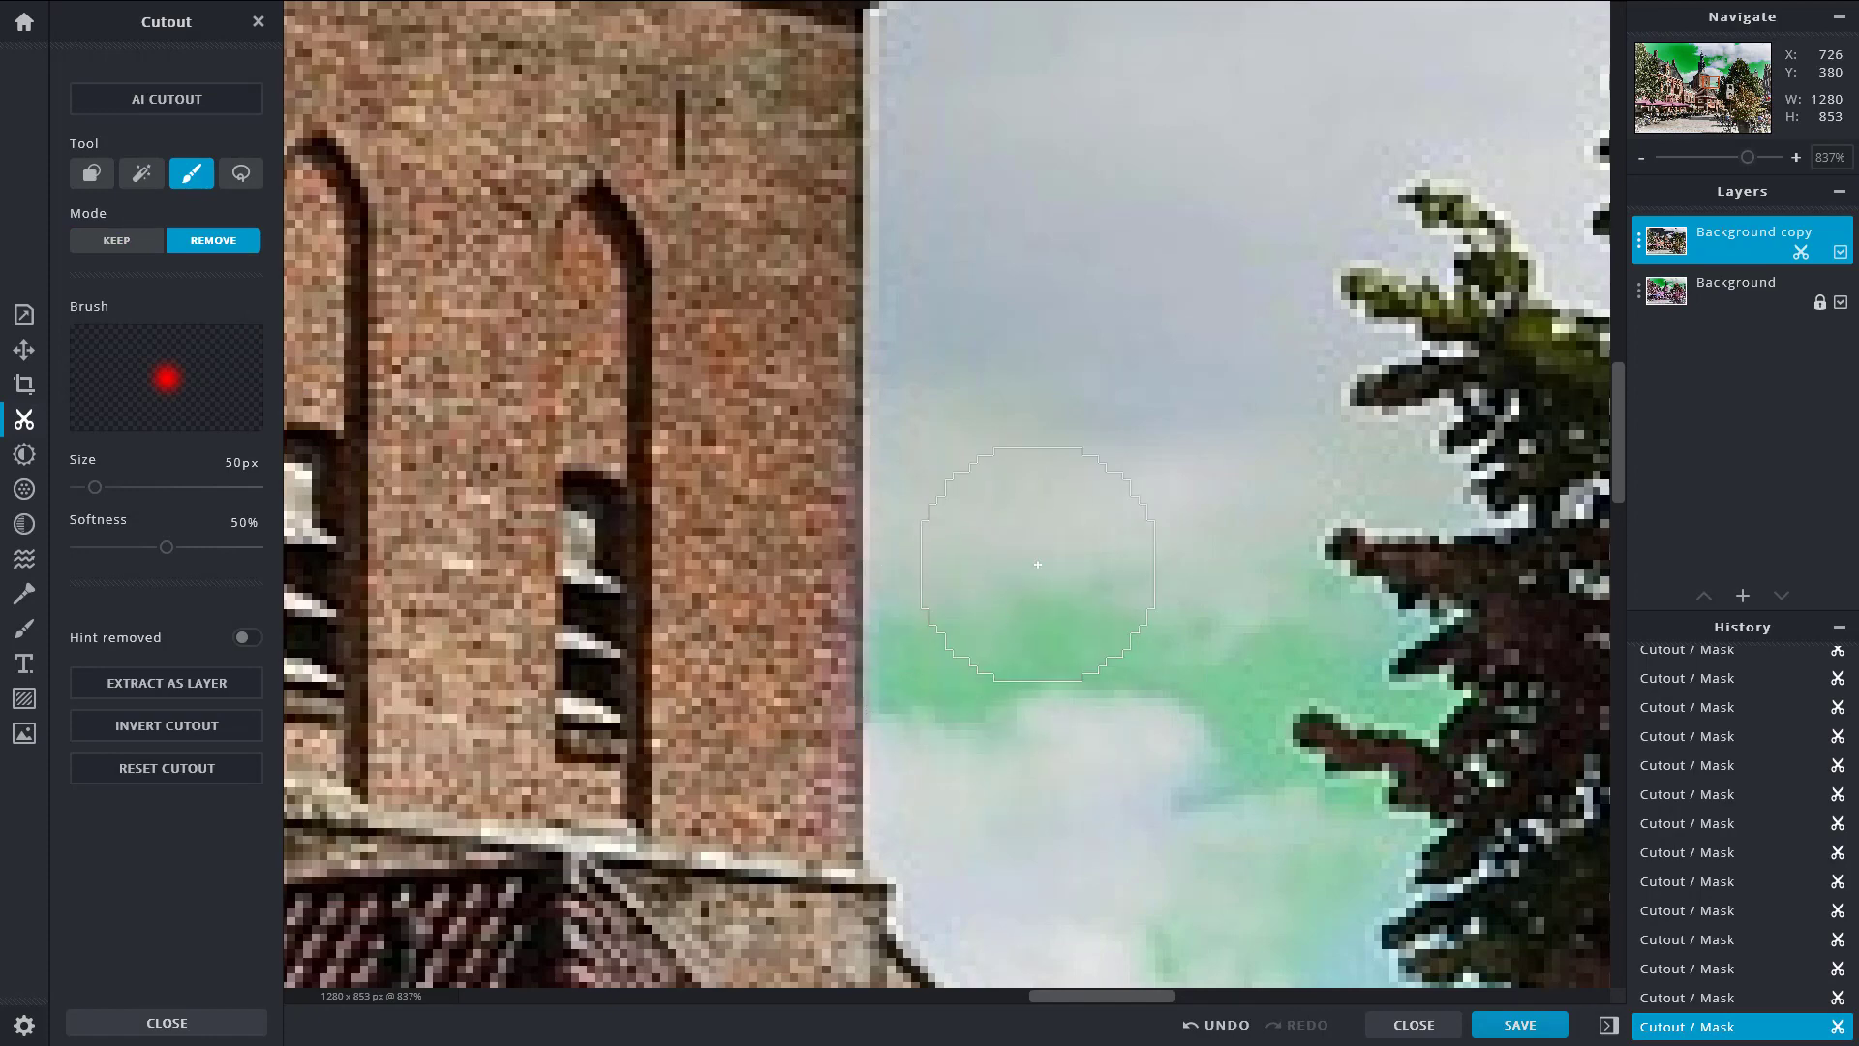
Step: Brush away the leftover blue tint between the clouds just to the right of the church tower's belfry
{"action": "scroll", "coordinate": [1037, 564], "scroll_direction": "down", "scroll_amount": 5}
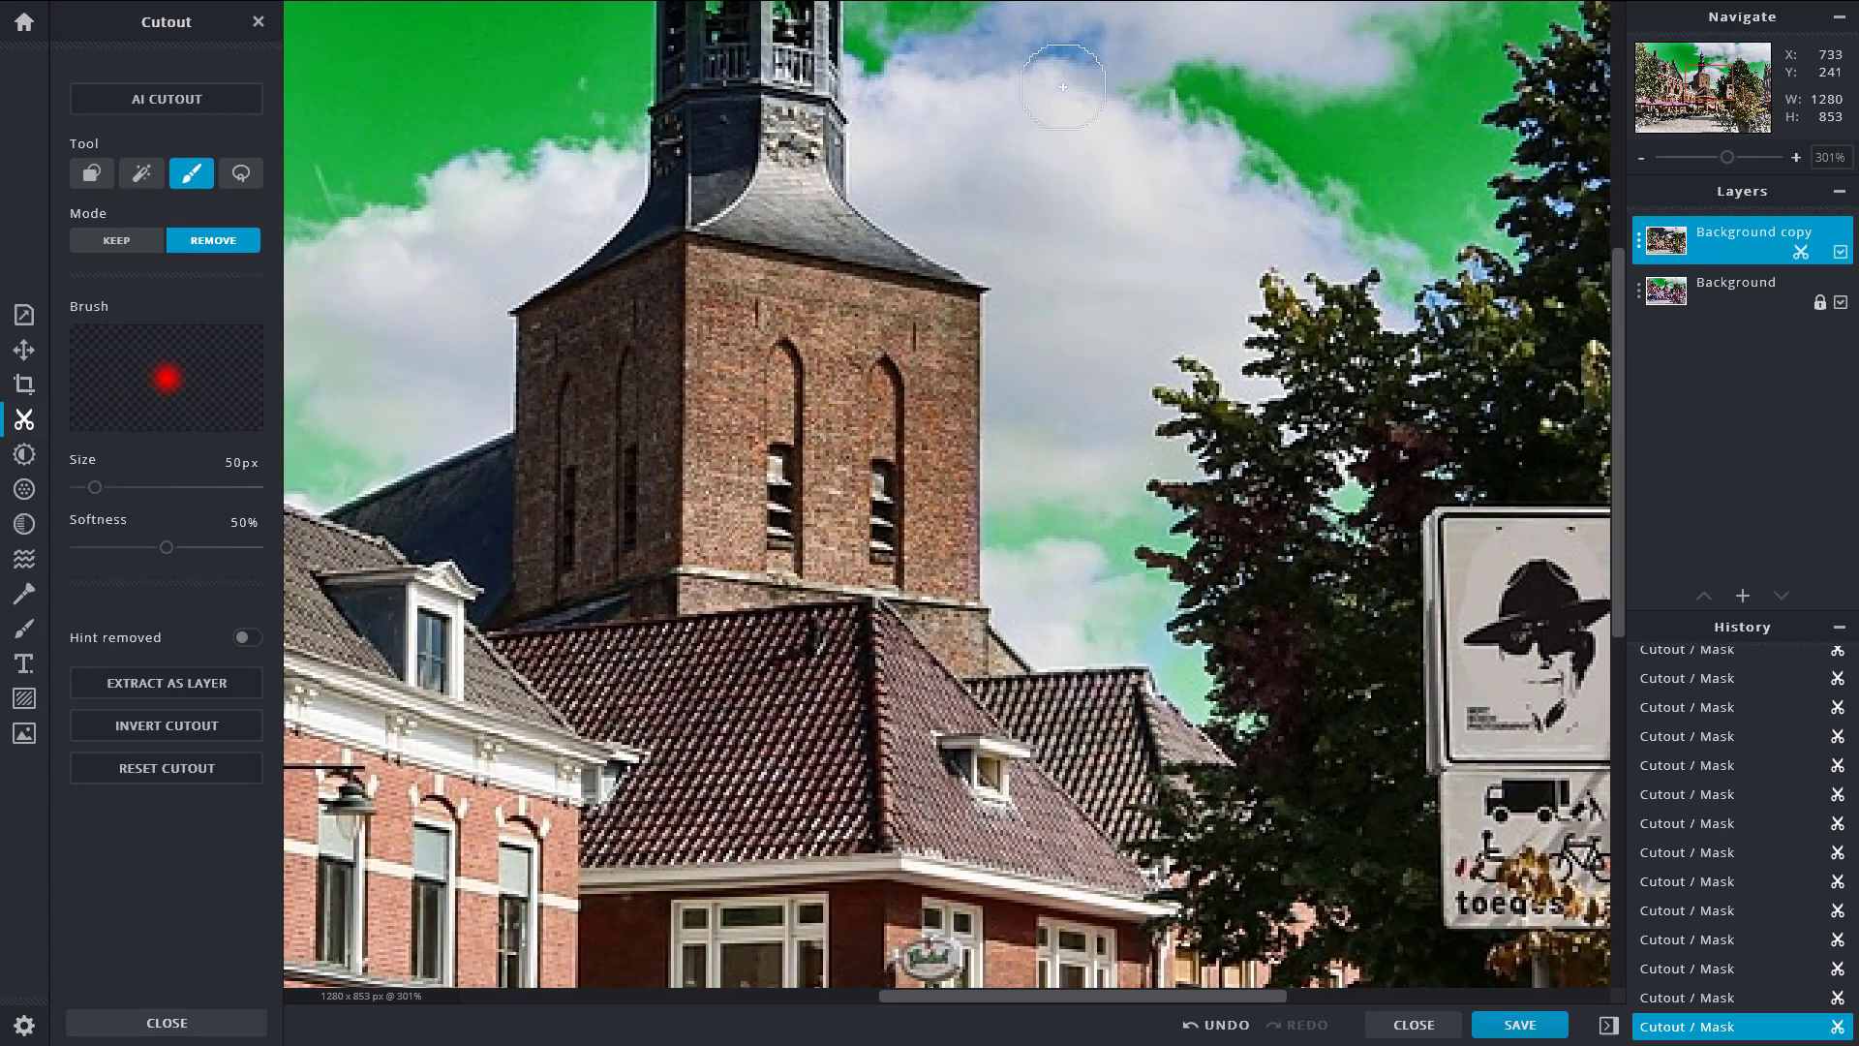
{"action": "scroll", "coordinate": [1062, 87], "scroll_direction": "down", "scroll_amount": 3}
{"action": "scroll", "coordinate": [1070, 58], "scroll_direction": "up", "scroll_amount": 4}
{"action": "mouse_move", "coordinate": [1026, 136]}
{"action": "left_mouse_down"}
{"action": "mouse_move", "coordinate": [1140, 106]}
{"action": "mouse_move", "coordinate": [955, 89]}
{"action": "mouse_move", "coordinate": [933, 127]}
{"action": "left_mouse_up"}
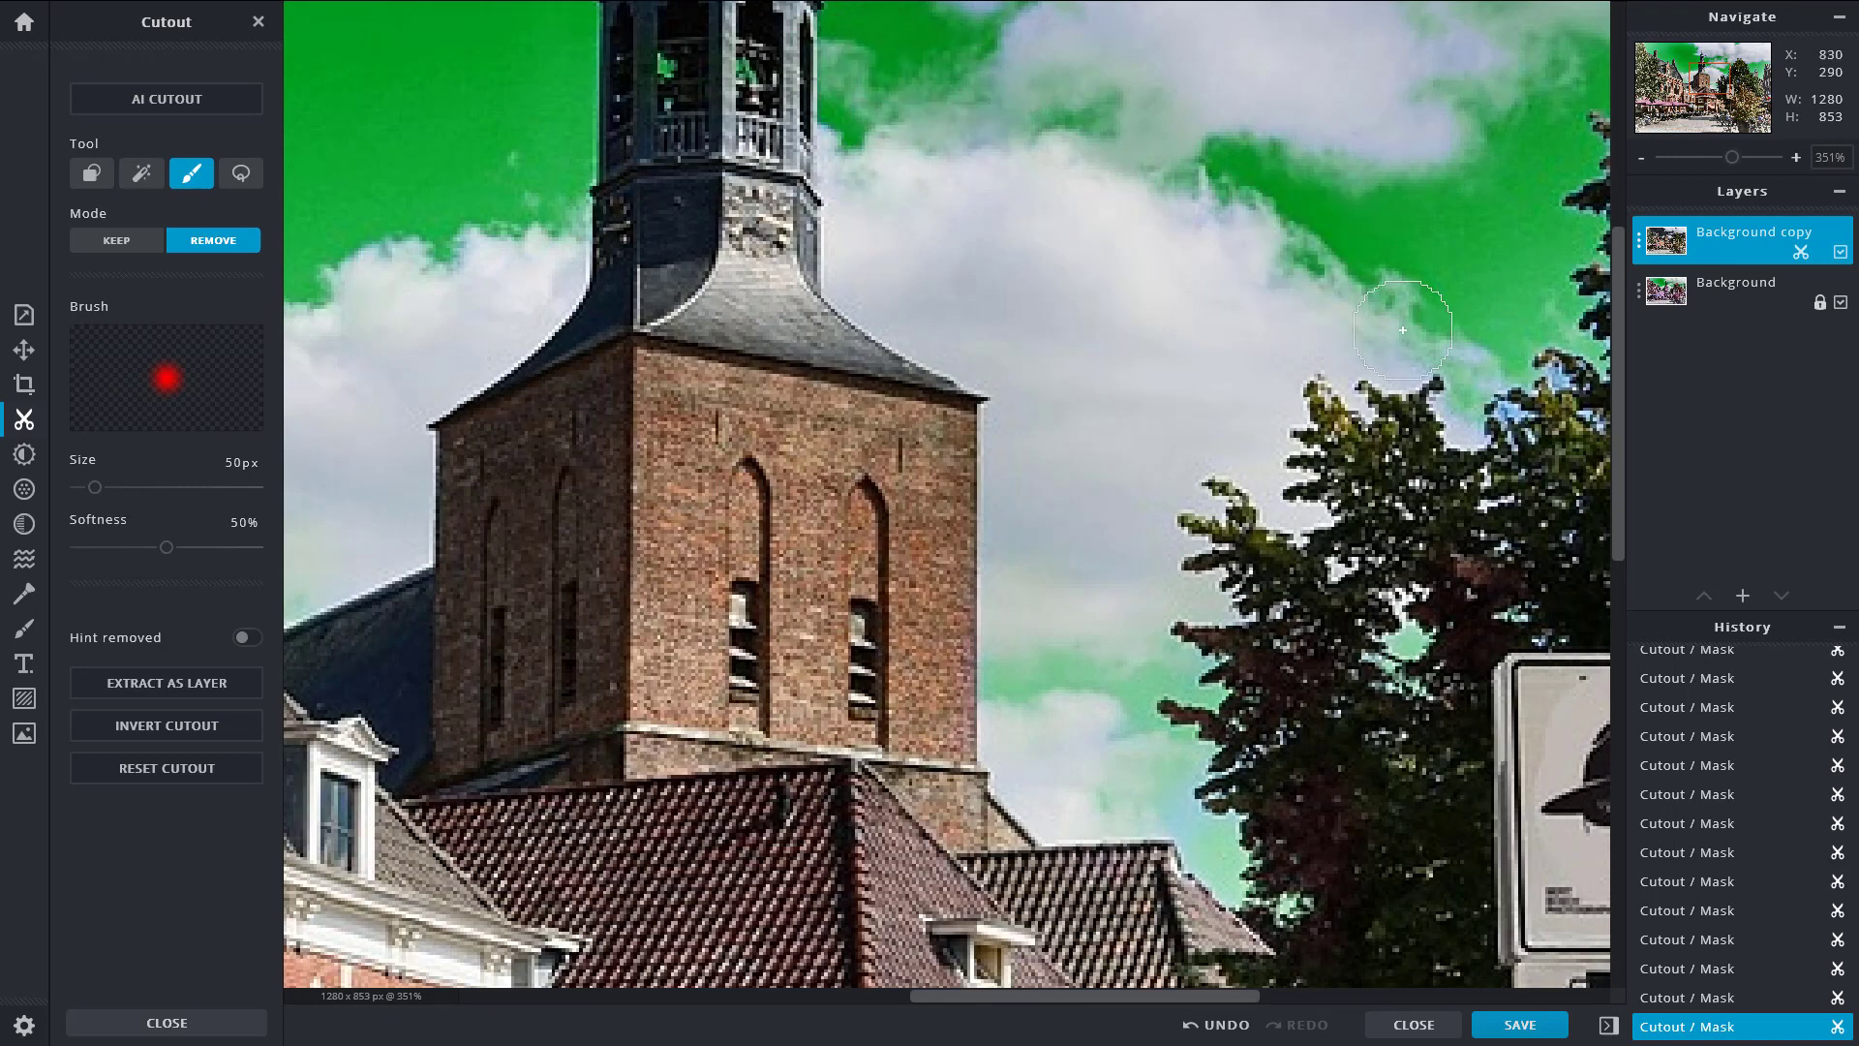
{"action": "scroll", "coordinate": [963, 299], "scroll_direction": "down", "scroll_amount": 5}
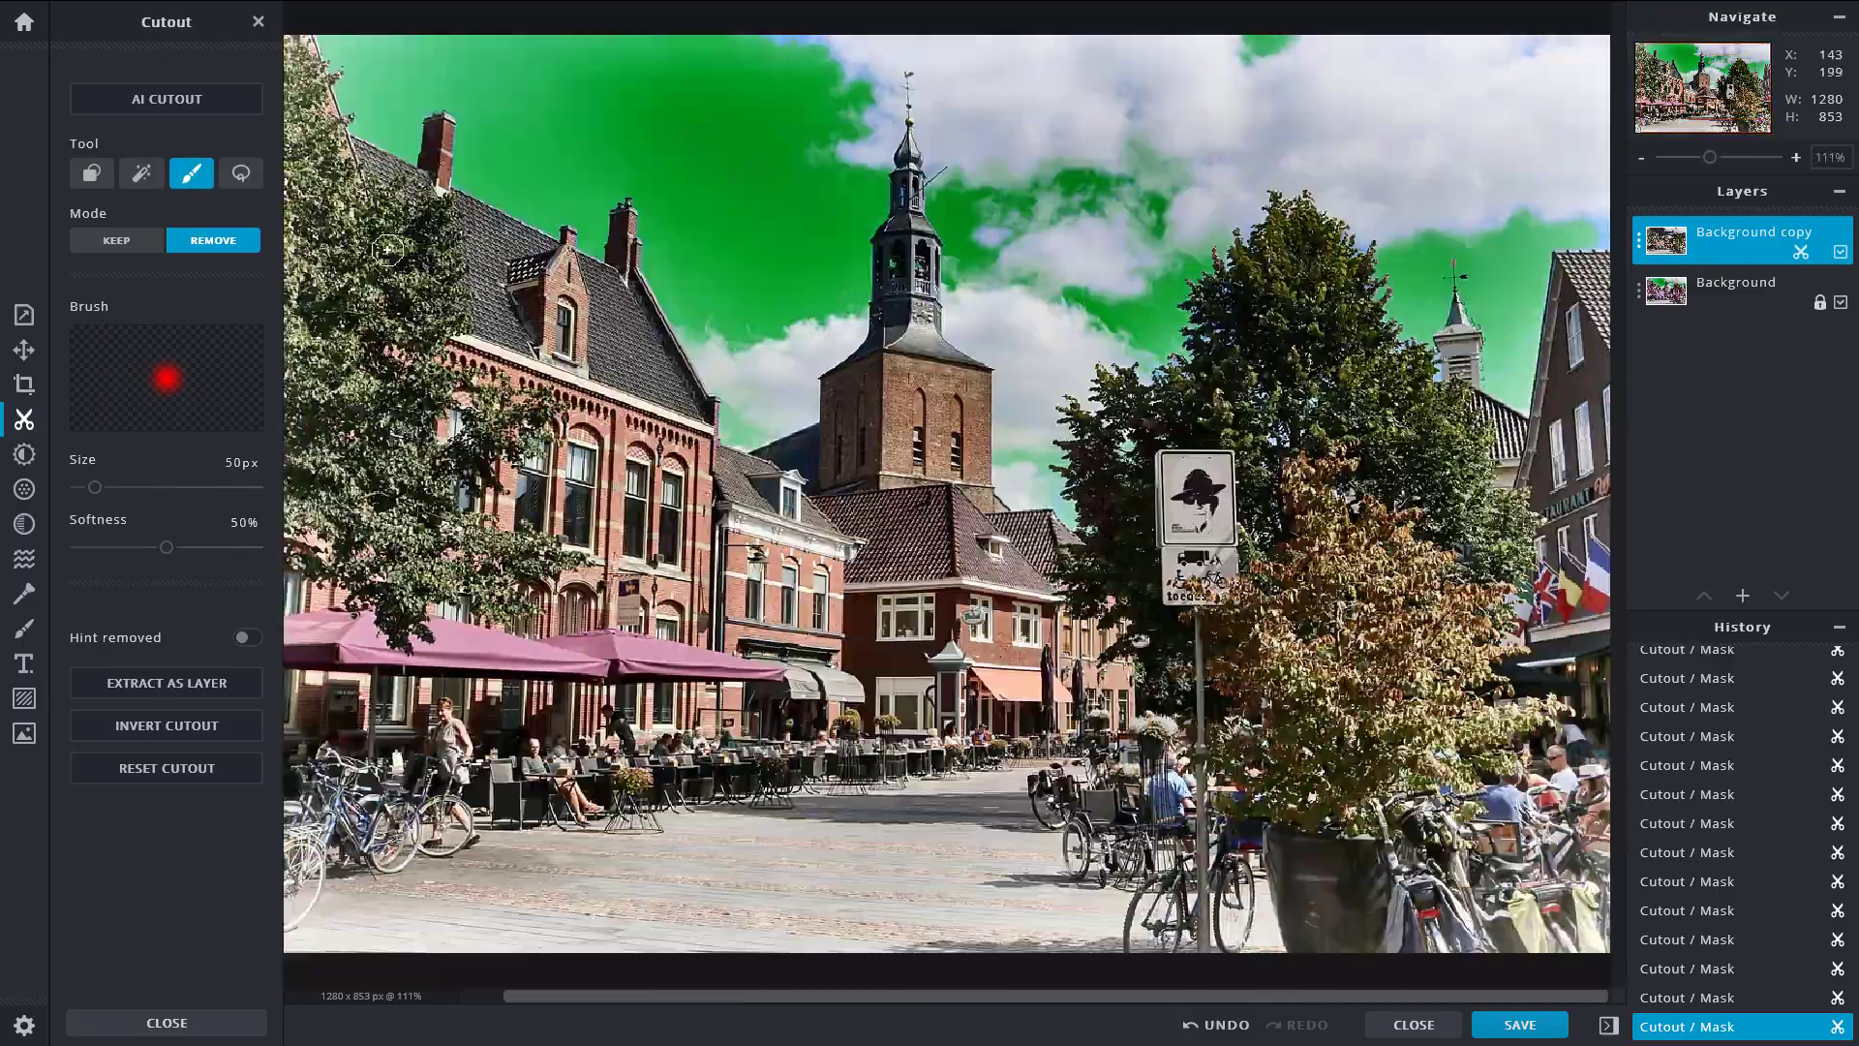
{"action": "scroll", "coordinate": [963, 300], "scroll_direction": "up", "scroll_amount": 5}
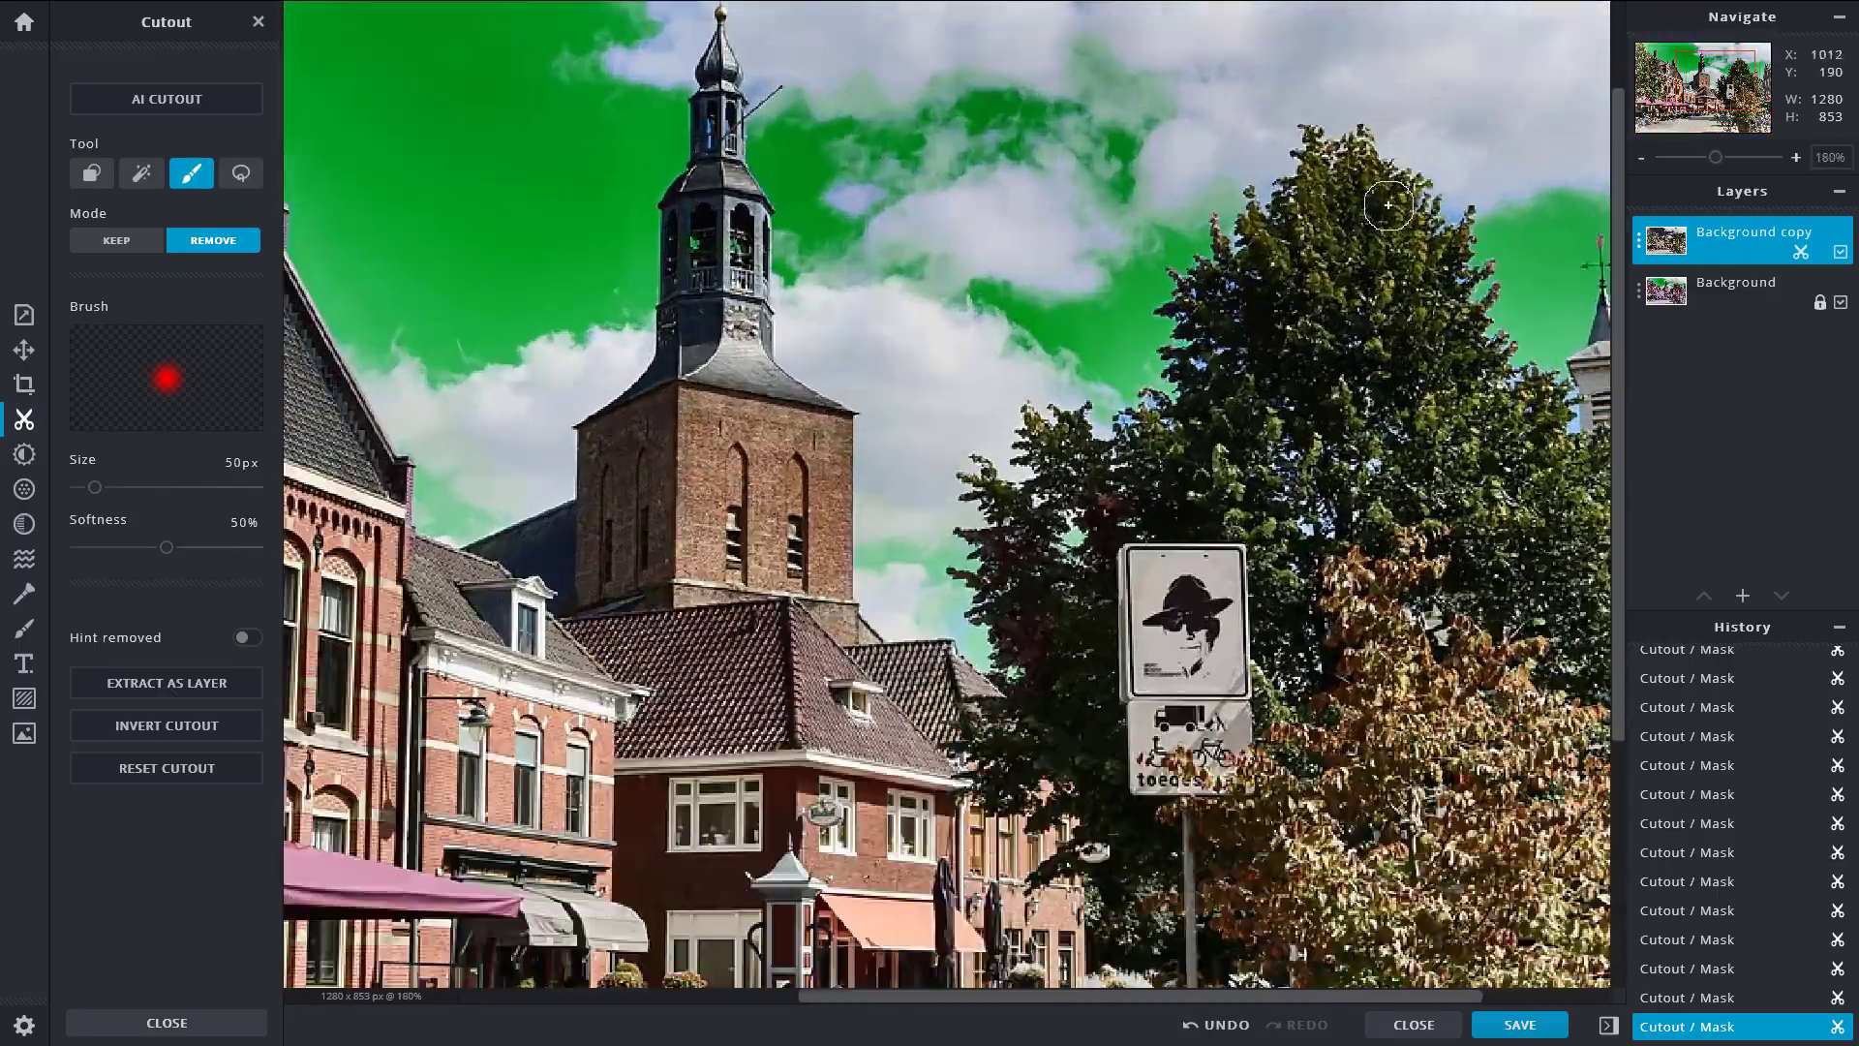
Step: Brush away the leftover blue along the cloud edge at the photo's upper edge, above and left of the church spire
{"action": "scroll", "coordinate": [965, 107], "scroll_direction": "down", "scroll_amount": 3}
{"action": "scroll", "coordinate": [965, 107], "scroll_direction": "up", "scroll_amount": 6}
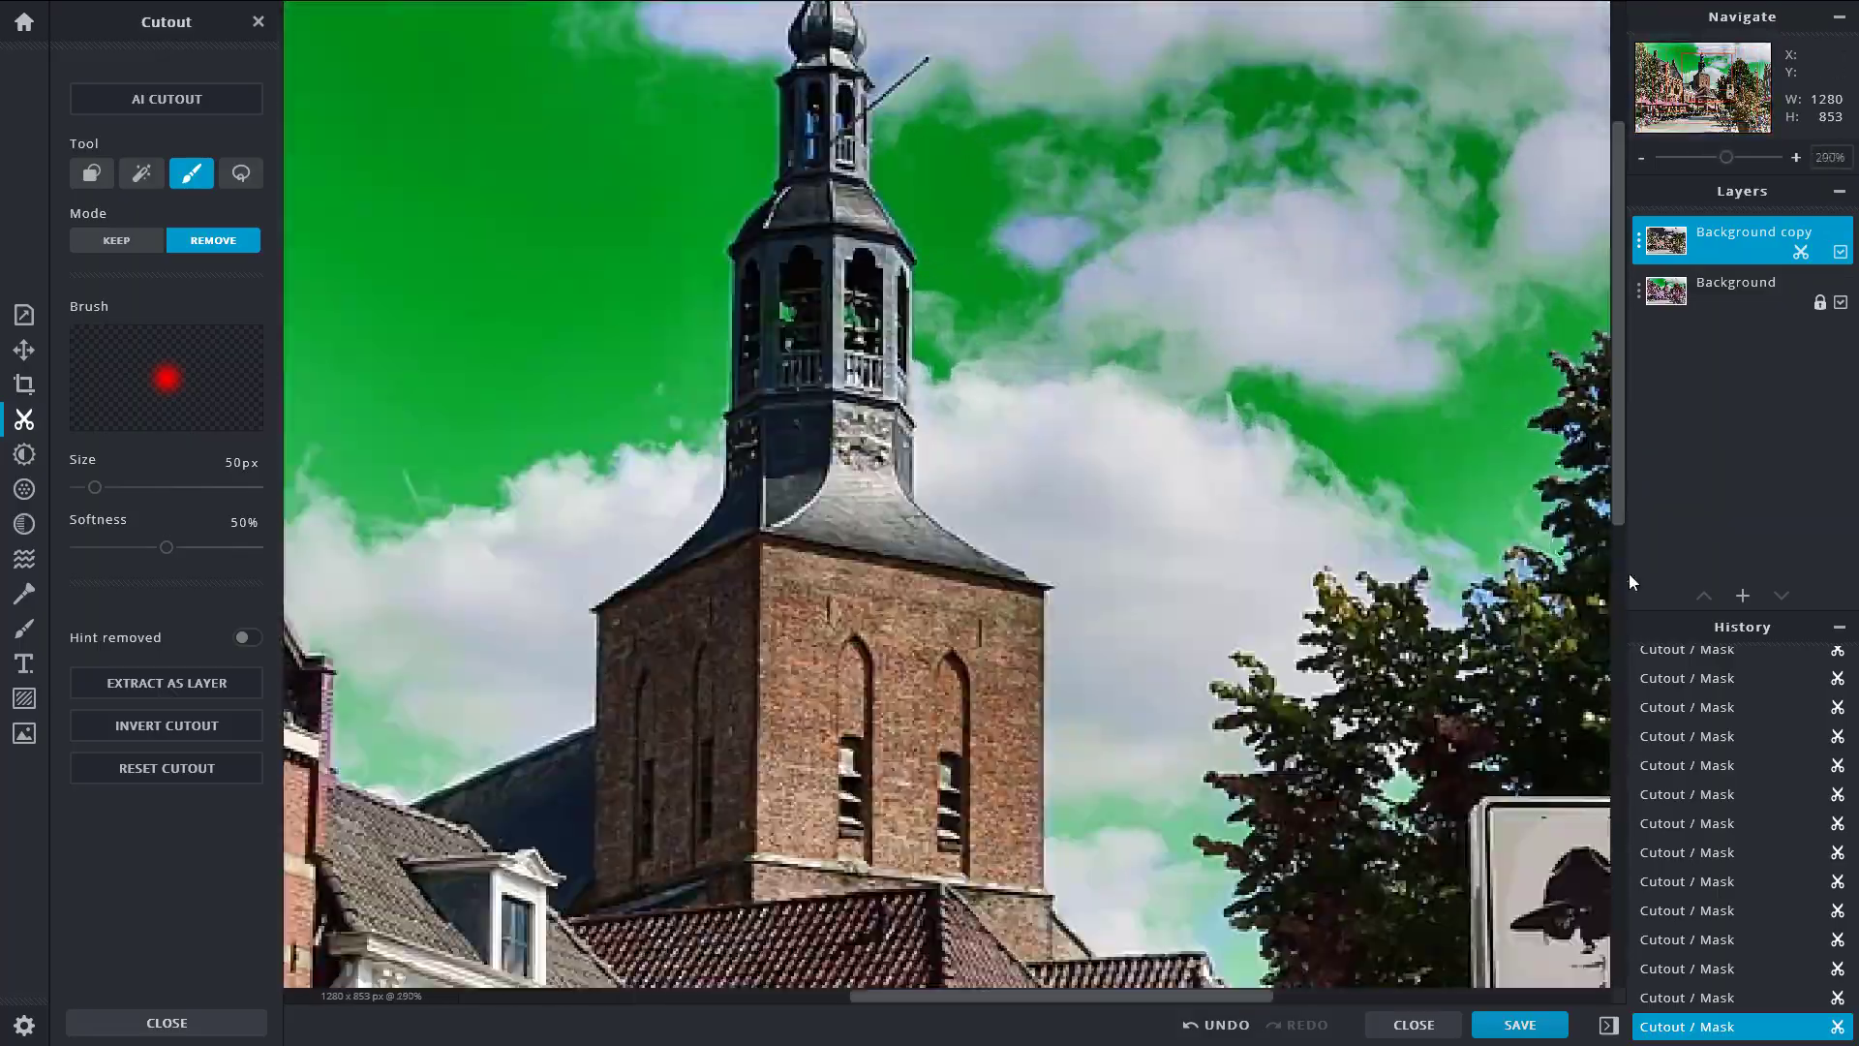
{"action": "left_click_drag", "start_coordinate": [1621, 468], "coordinate": [1621, 352]}
{"action": "mouse_move", "coordinate": [595, 19]}
{"action": "left_mouse_down"}
{"action": "mouse_move", "coordinate": [677, 80]}
{"action": "mouse_move", "coordinate": [748, 160]}
{"action": "left_mouse_up"}
{"action": "left_click", "coordinate": [754, 142]}
{"action": "left_click", "coordinate": [700, 76]}
{"action": "left_click_drag", "start_coordinate": [630, 33], "coordinate": [414, 14]}
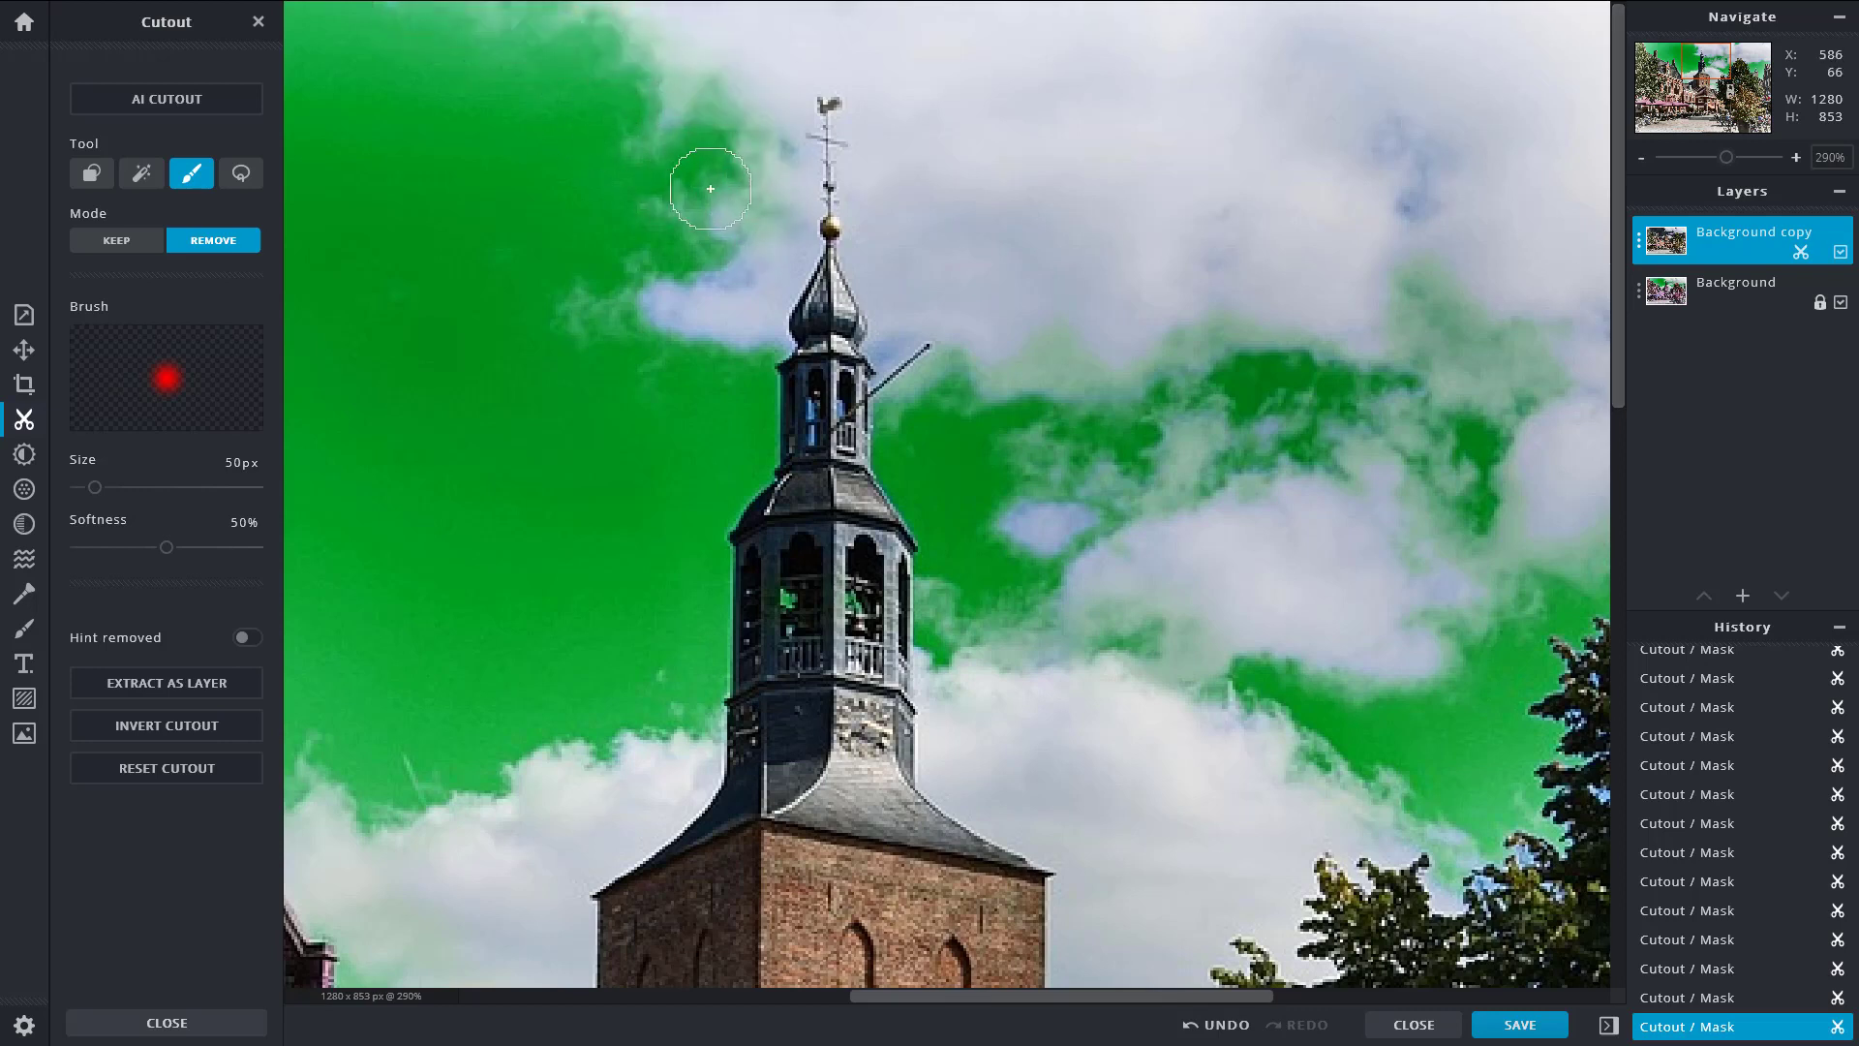
Step: Brush away the blue tint in the cloud patch just left of the church spire's onion dome
{"action": "left_click_drag", "start_coordinate": [718, 198], "coordinate": [753, 320]}
{"action": "left_click", "coordinate": [751, 251]}
{"action": "left_click_drag", "start_coordinate": [756, 243], "coordinate": [680, 290]}
{"action": "left_click", "coordinate": [627, 276]}
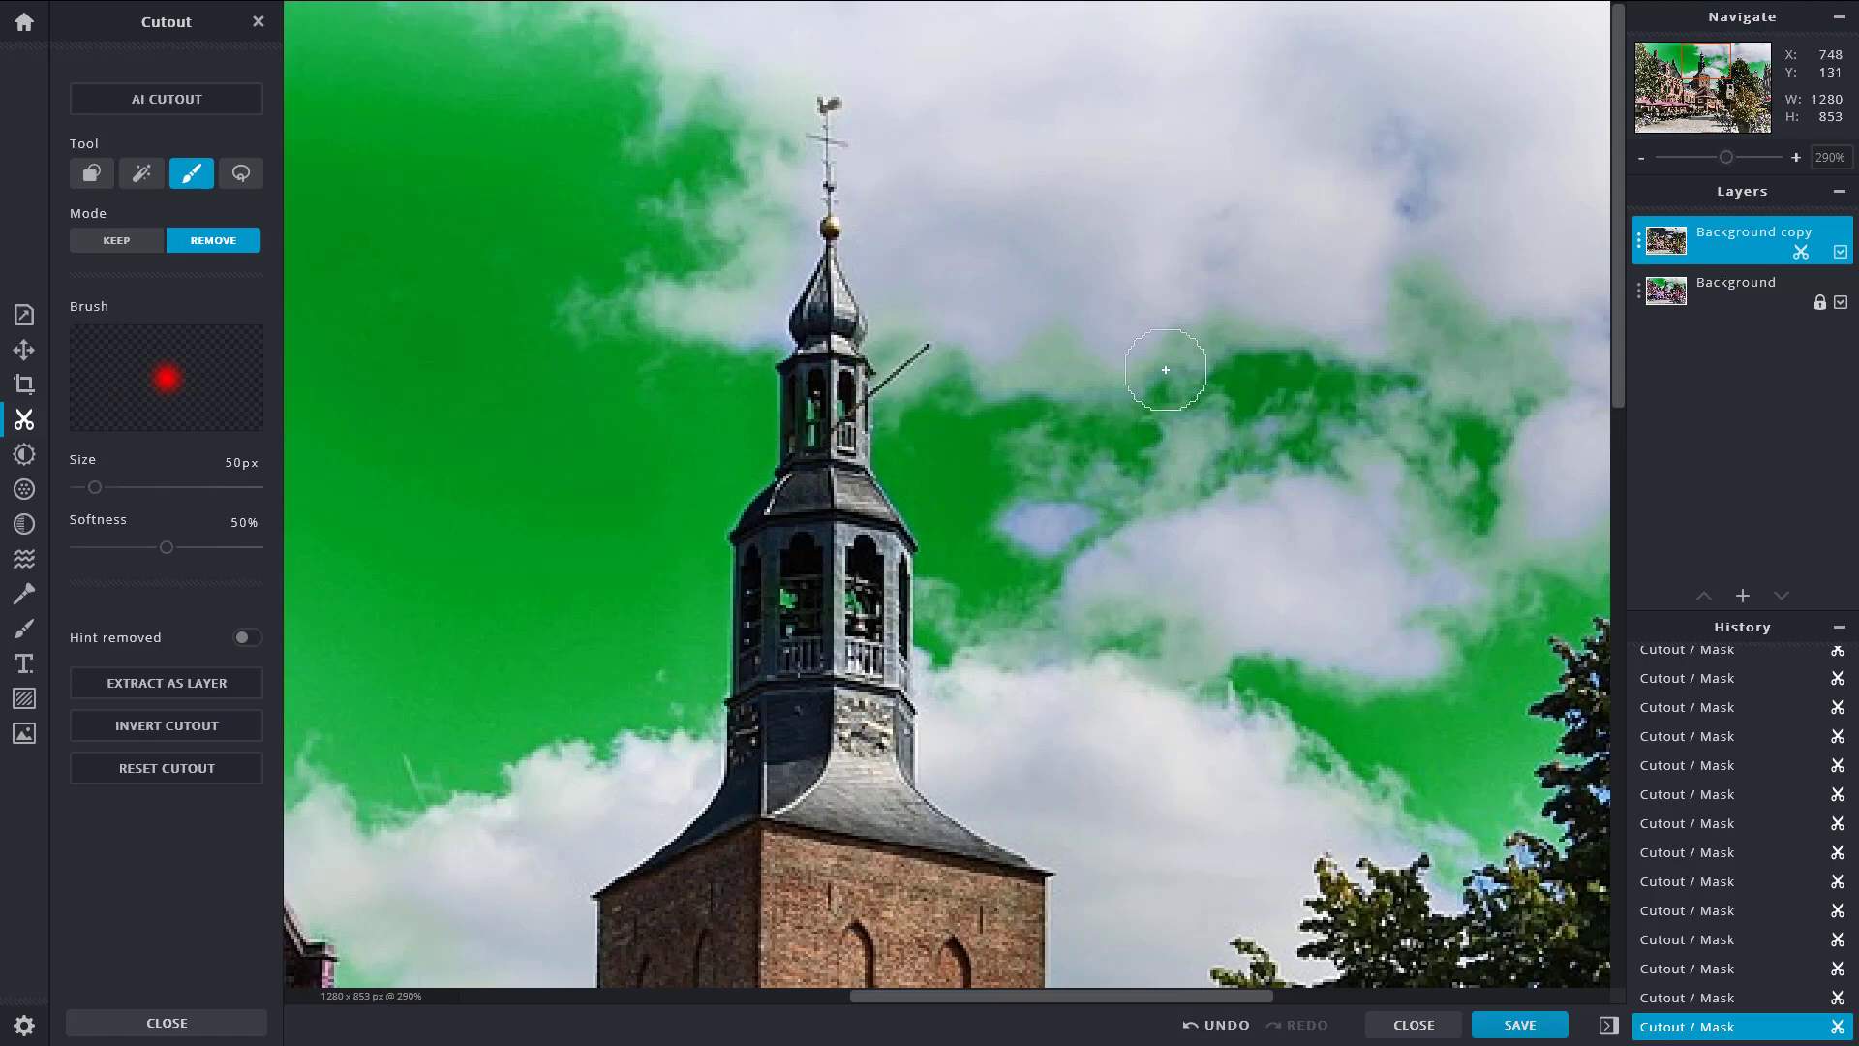
Step: Brush away the bluish patches remaining in the clouds to the right of the church spire
{"action": "scroll", "coordinate": [1166, 370], "scroll_direction": "down", "scroll_amount": 4}
{"action": "mouse_move", "coordinate": [1315, 79]}
{"action": "left_mouse_down"}
{"action": "mouse_move", "coordinate": [1373, 169]}
{"action": "mouse_move", "coordinate": [1322, 107]}
{"action": "left_mouse_up"}
{"action": "left_click", "coordinate": [1128, 318]}
Step: Brush away the blue sky showing through the large tree's right side, next to the small white turret
{"action": "scroll", "coordinate": [1181, 330], "scroll_direction": "down", "scroll_amount": 5}
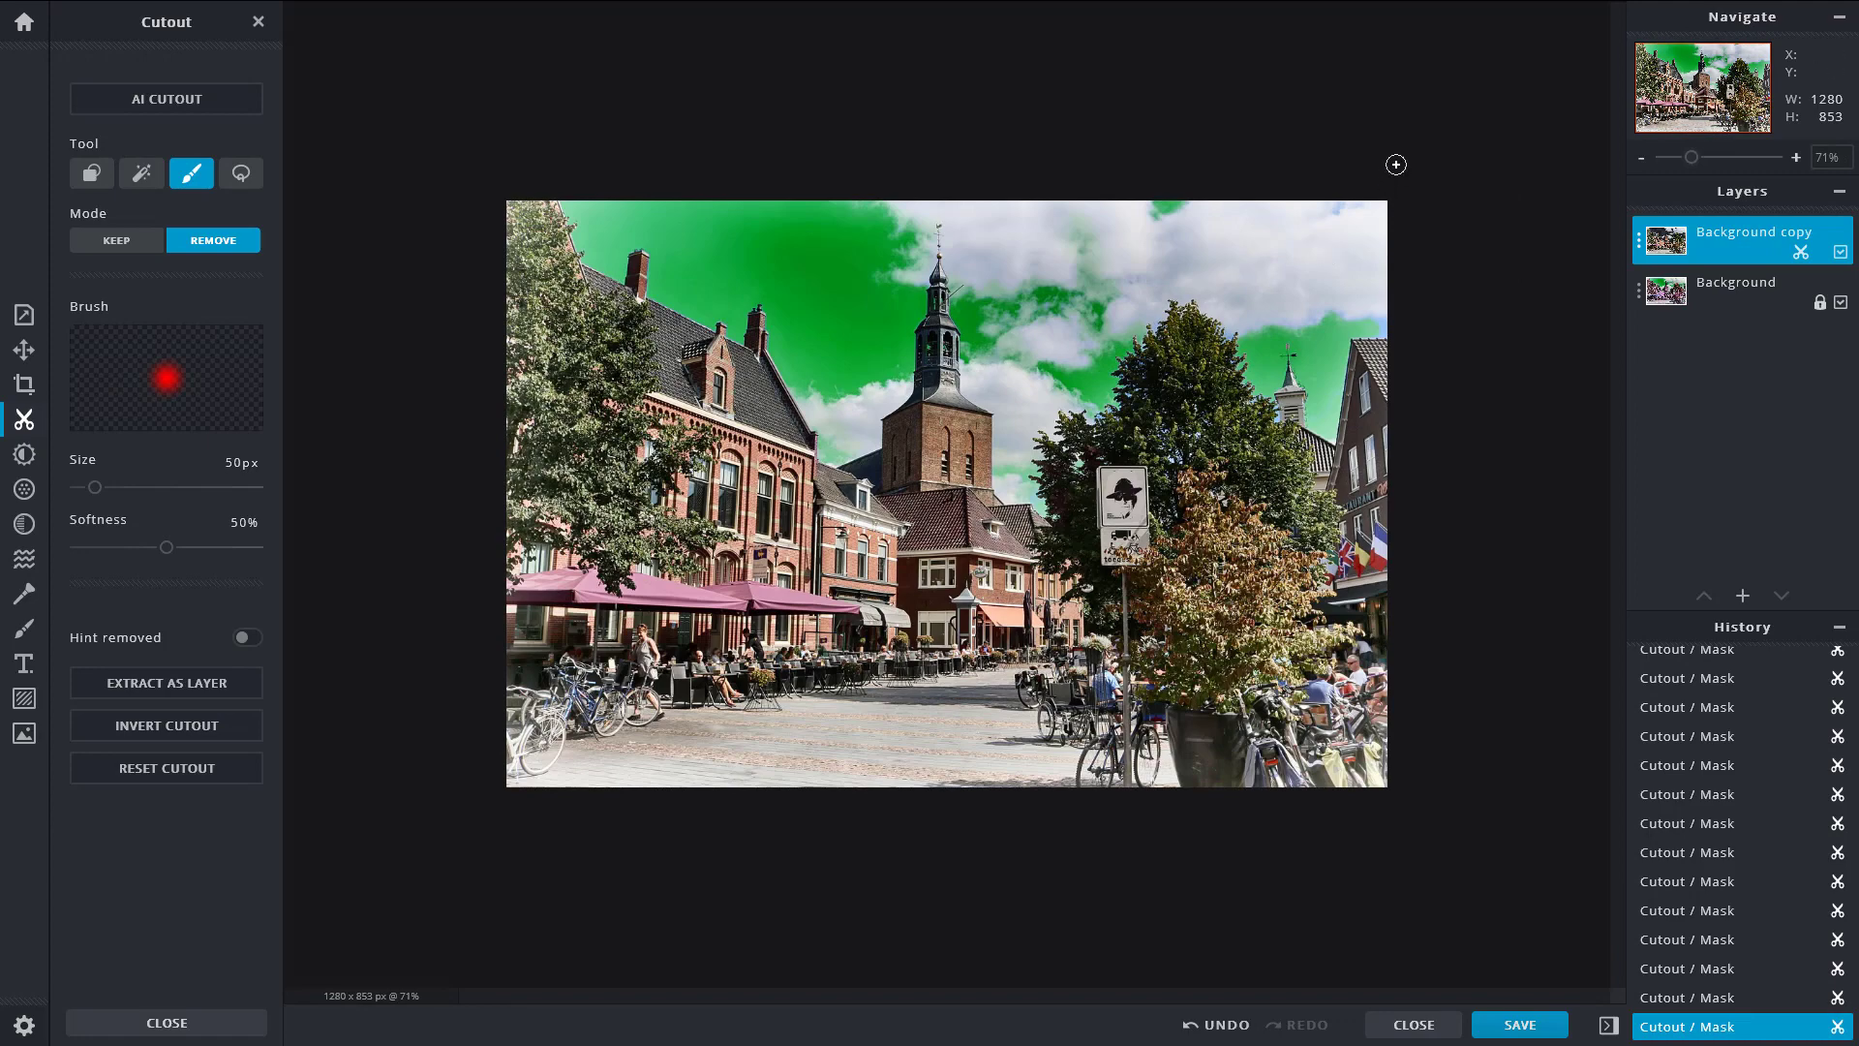
{"action": "scroll", "coordinate": [1106, 449], "scroll_direction": "up", "scroll_amount": 4}
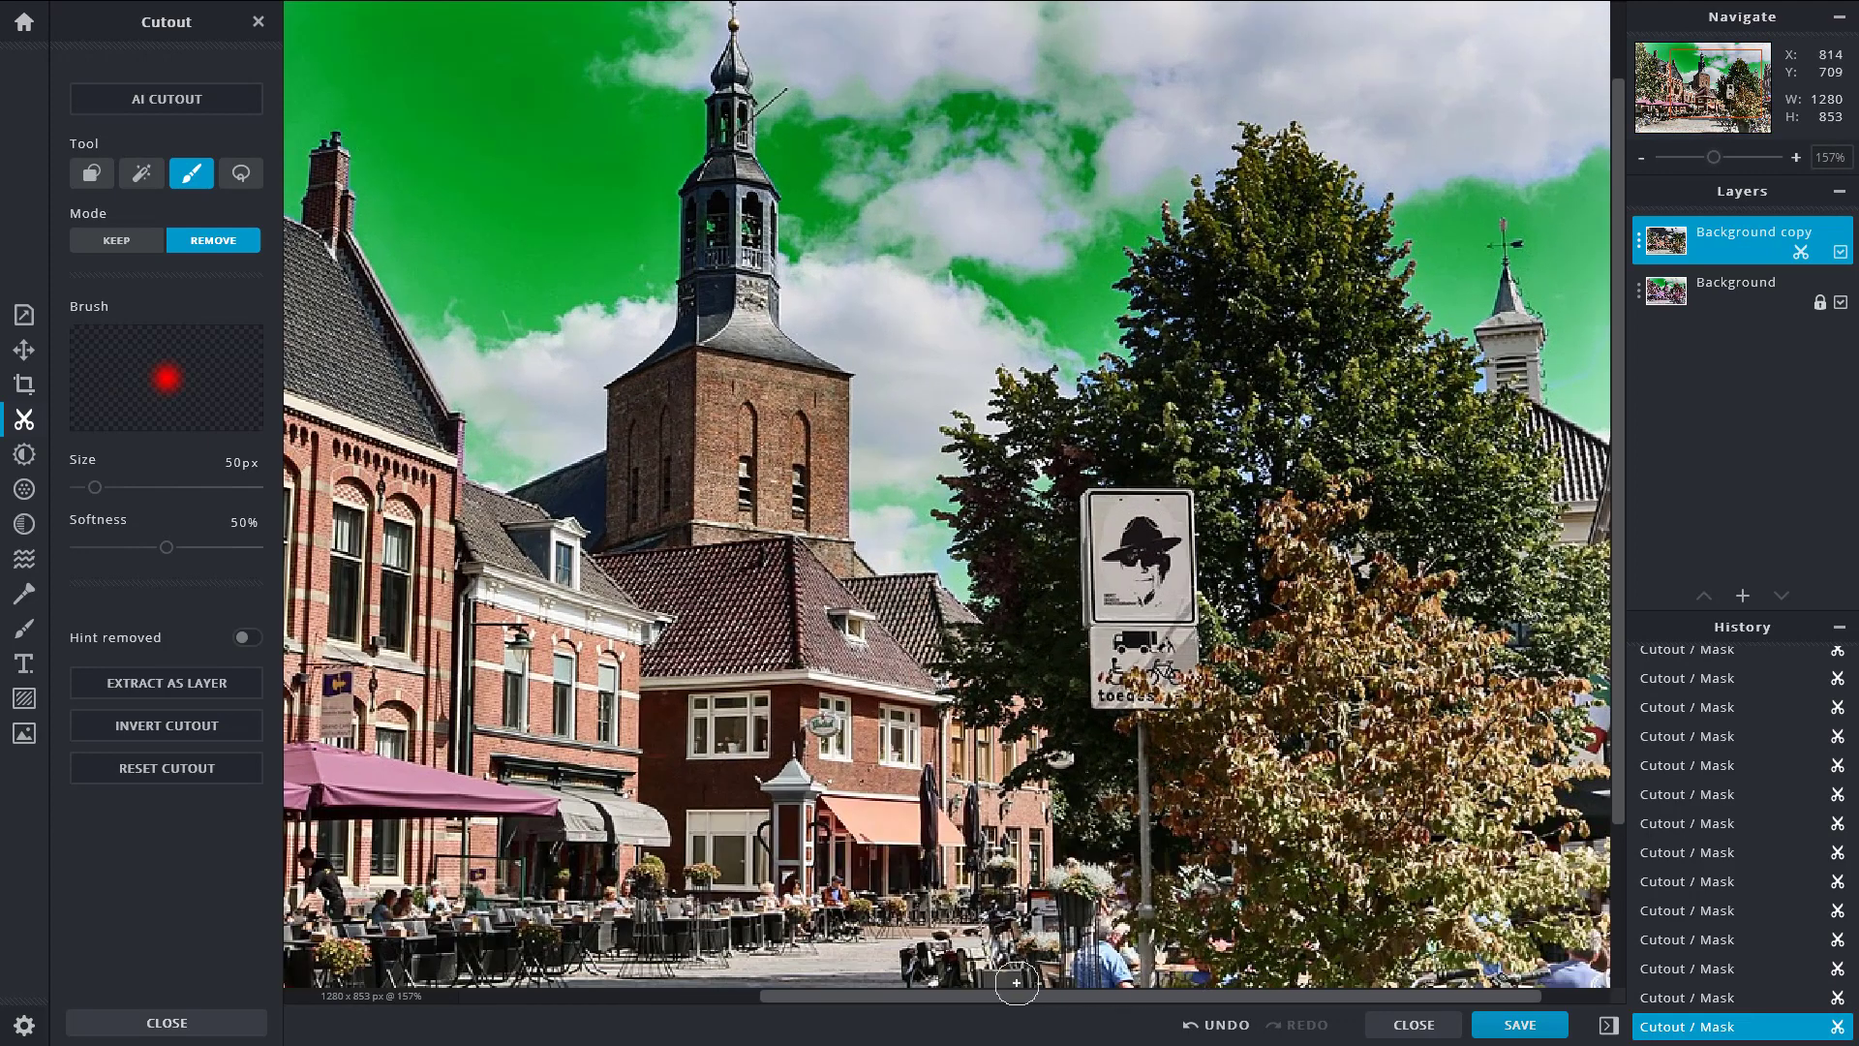
{"action": "left_click_drag", "start_coordinate": [1016, 994], "coordinate": [1084, 994]}
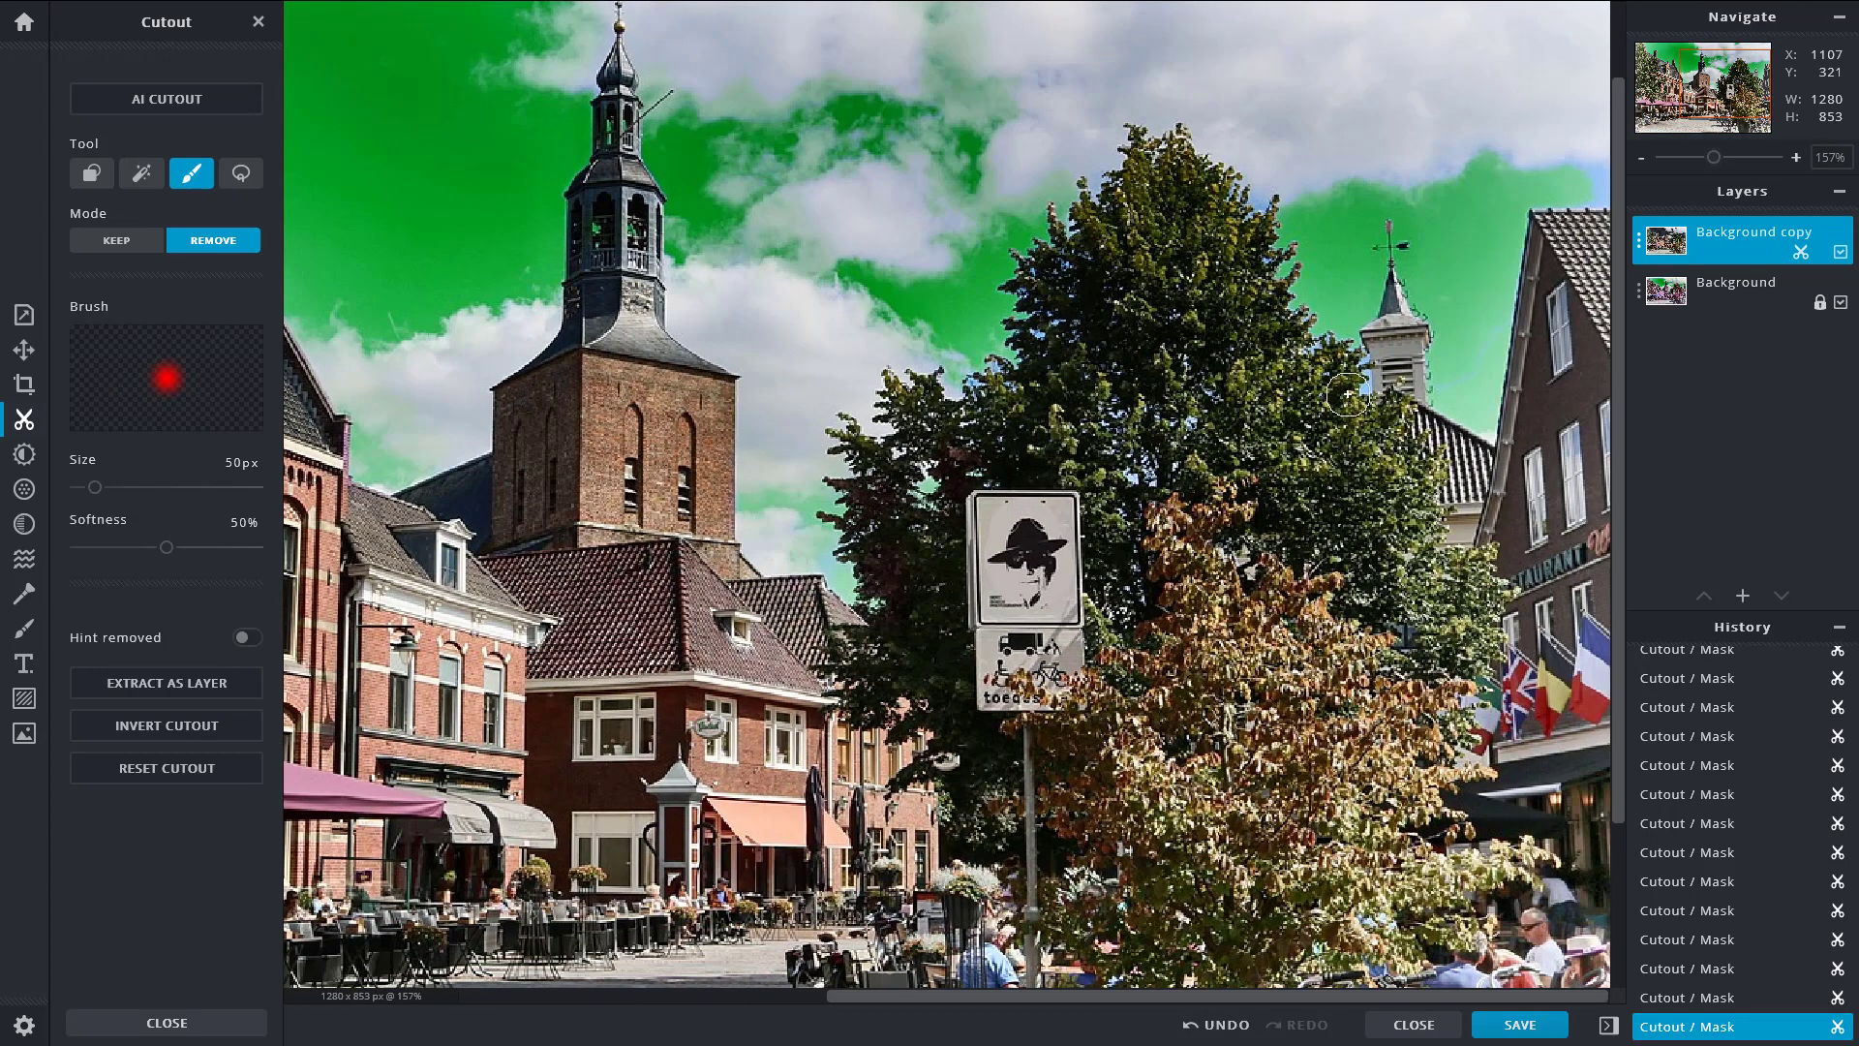
{"action": "mouse_move", "coordinate": [1347, 394]}
{"action": "left_mouse_down"}
{"action": "mouse_move", "coordinate": [1343, 324]}
{"action": "mouse_move", "coordinate": [1265, 357]}
{"action": "left_mouse_up"}
Step: Brush away the faint blue streaks in the sky between the small white turret and the building to its right
{"action": "scroll", "coordinate": [1271, 265], "scroll_direction": "down", "scroll_amount": 4}
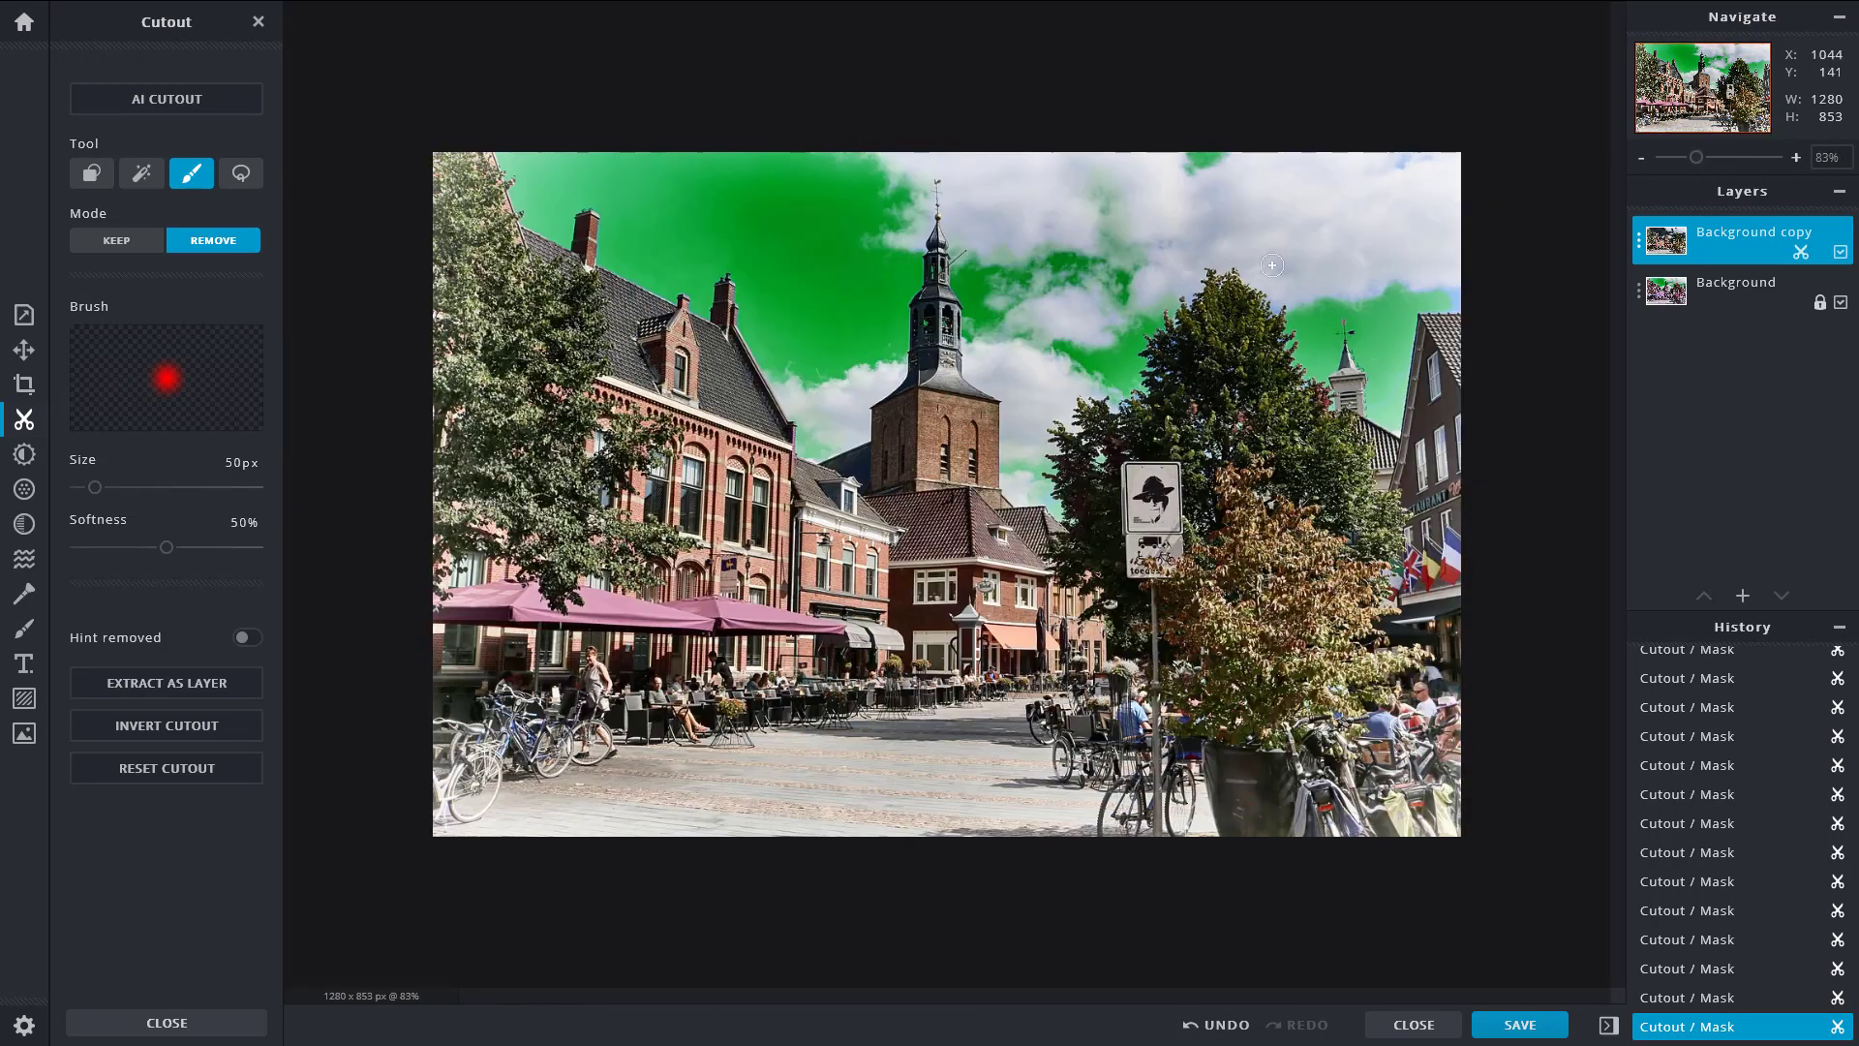
{"action": "scroll", "coordinate": [1375, 426], "scroll_direction": "up", "scroll_amount": 5}
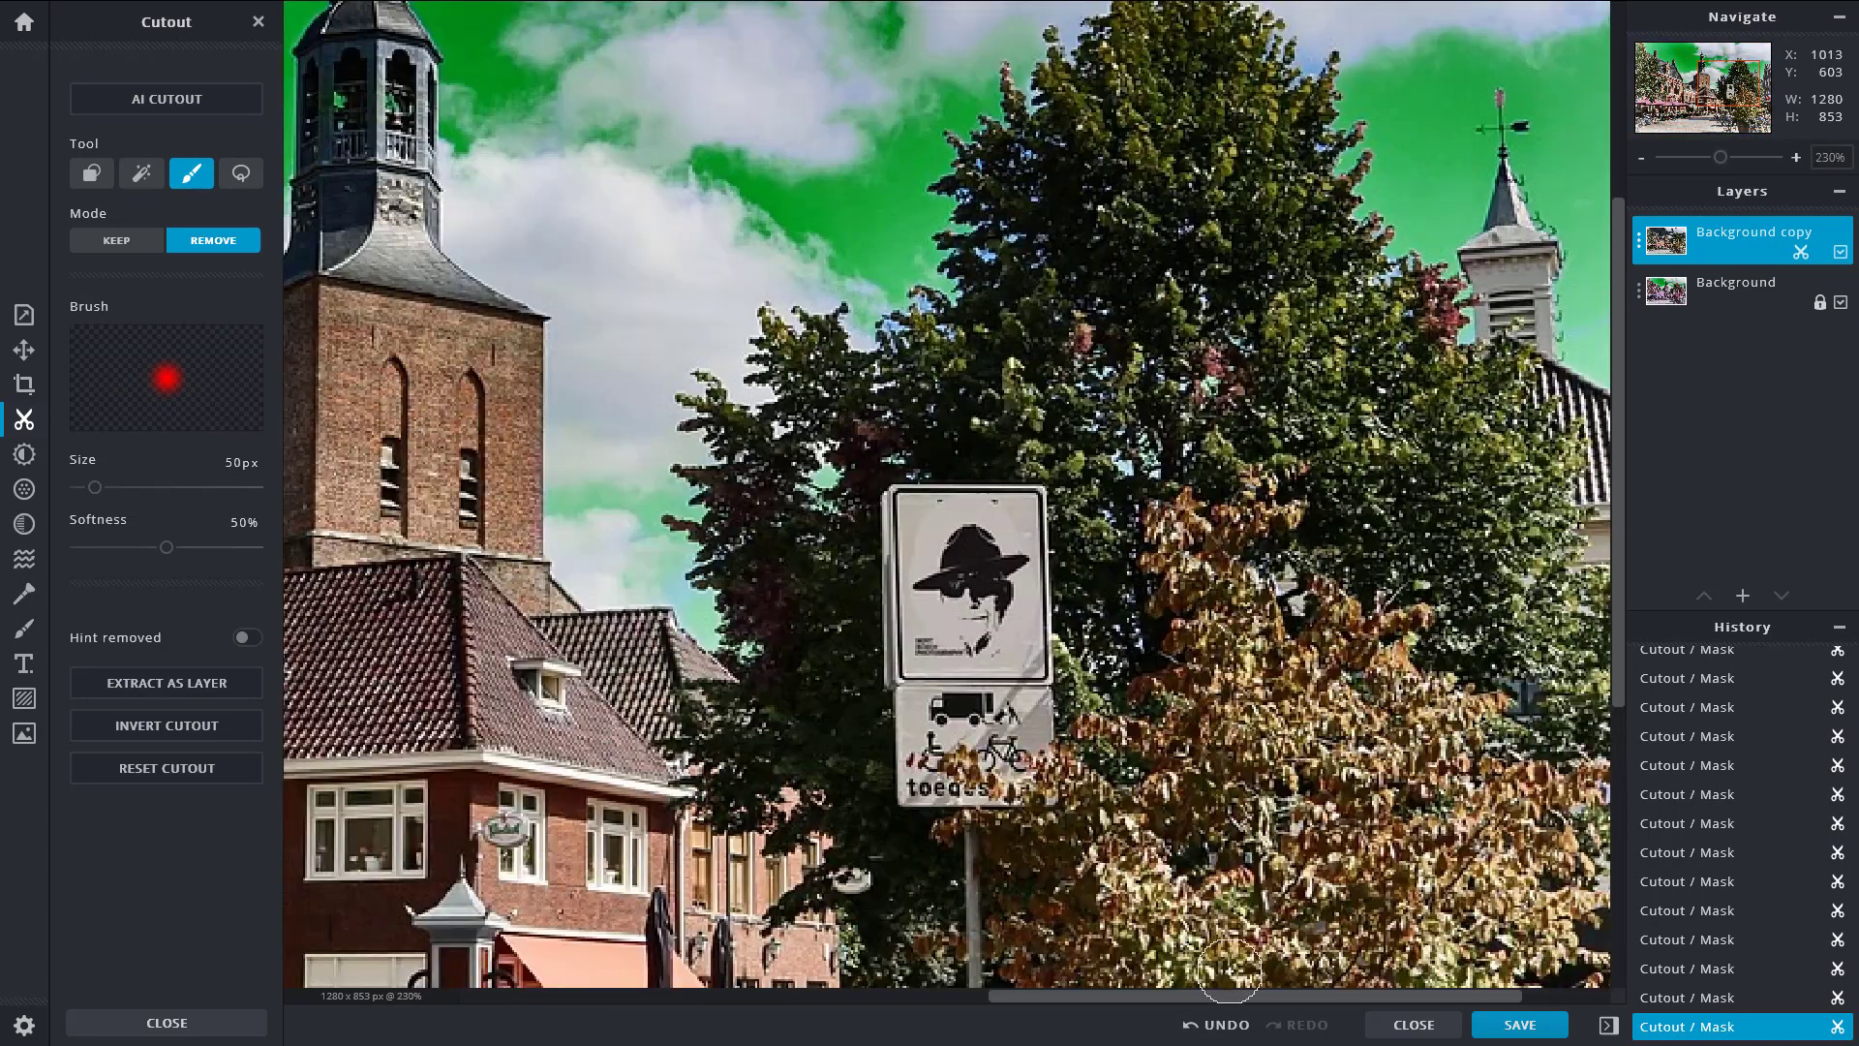
{"action": "left_click_drag", "start_coordinate": [1141, 998], "coordinate": [1240, 998]}
{"action": "scroll", "coordinate": [1482, 145], "scroll_direction": "up", "scroll_amount": 4}
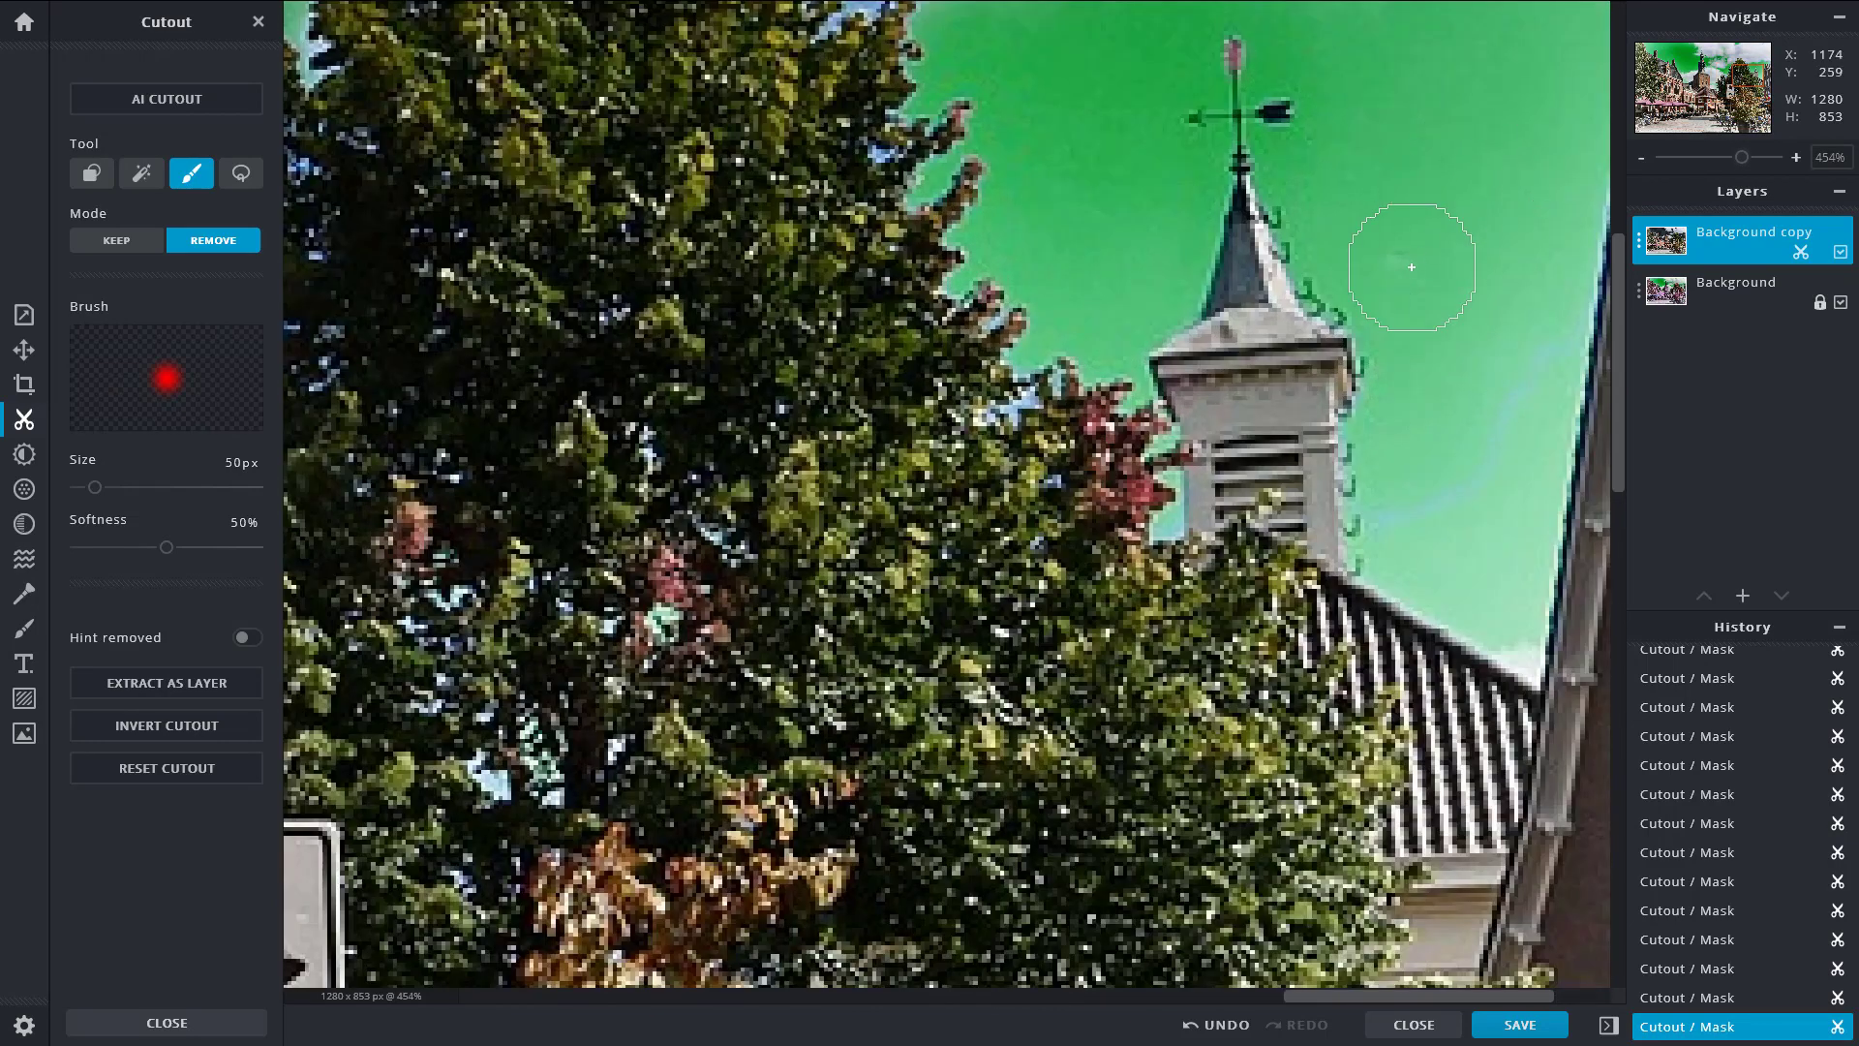
{"action": "mouse_move", "coordinate": [1411, 267]}
{"action": "left_mouse_down"}
{"action": "mouse_move", "coordinate": [1367, 388]}
{"action": "mouse_move", "coordinate": [1375, 484]}
{"action": "left_mouse_up"}
{"action": "left_click_drag", "start_coordinate": [1491, 427], "coordinate": [1549, 276]}
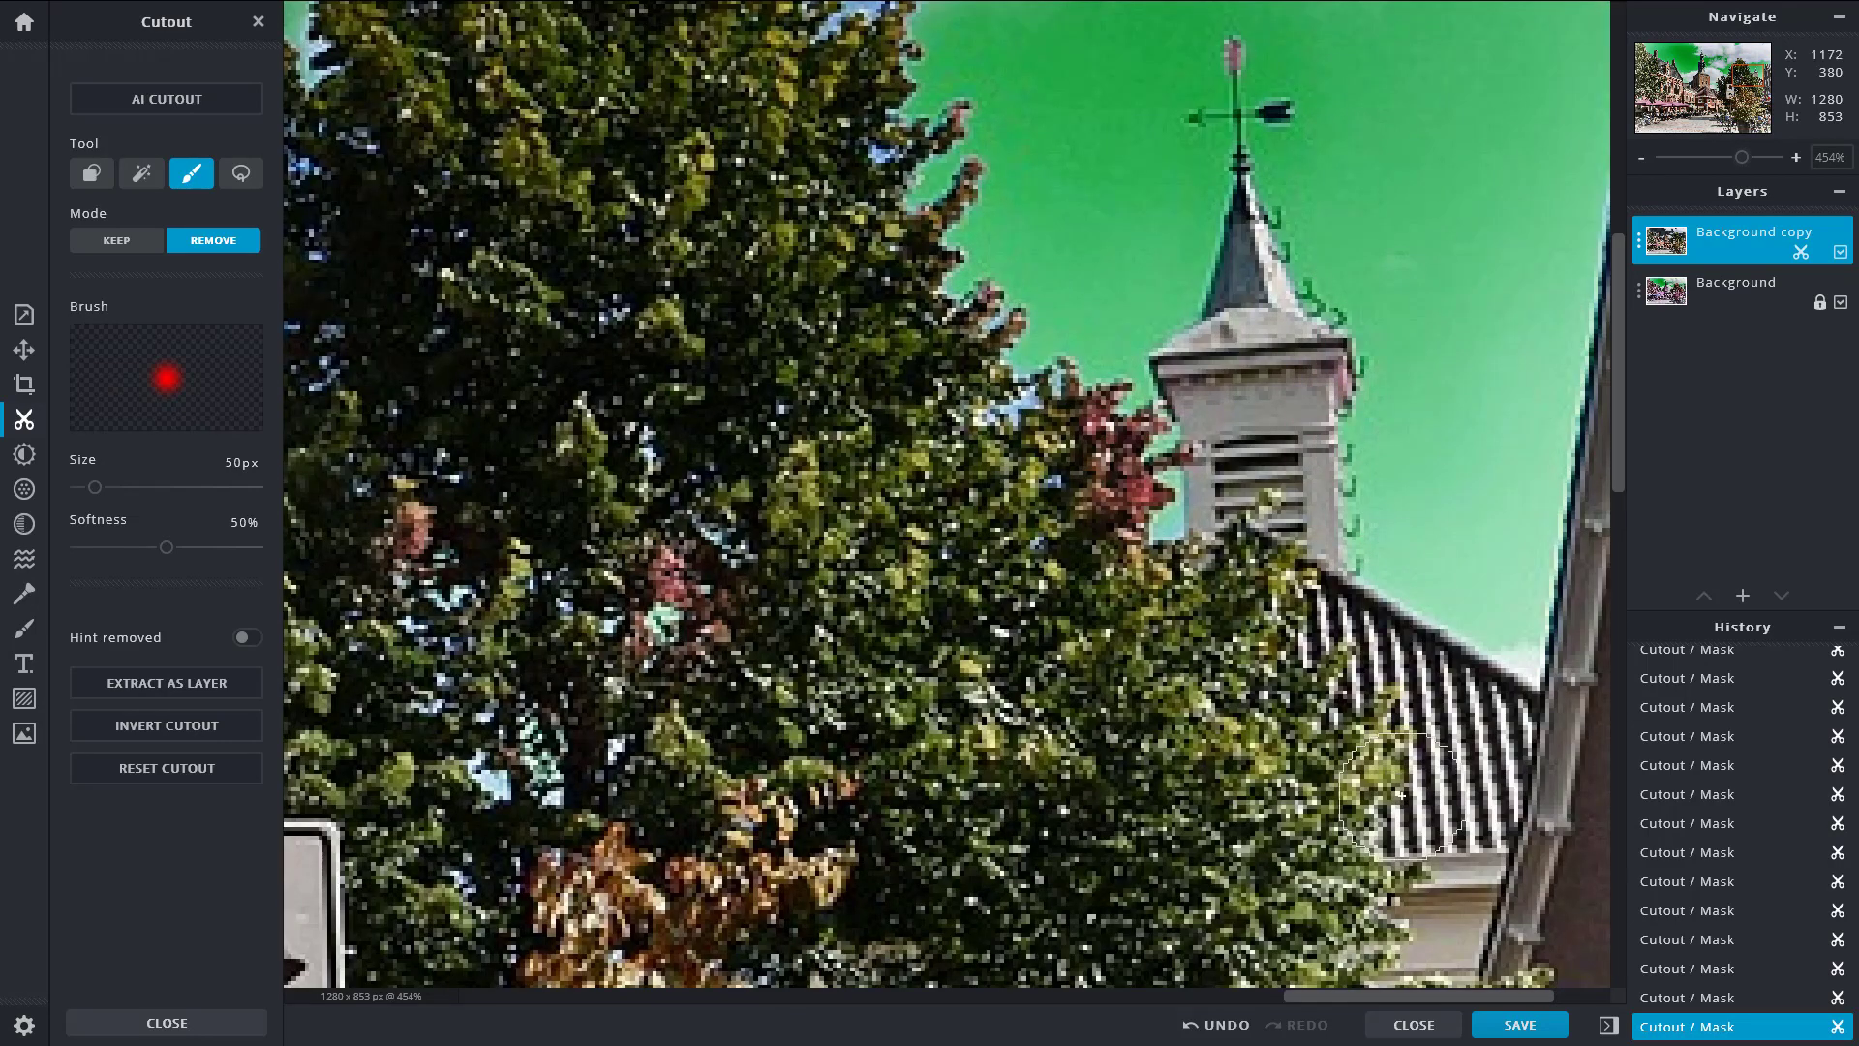
Step: Brush away the blue specks among the leaves along the large tree's right edge, beside the white turret
{"action": "scroll", "coordinate": [1543, 88], "scroll_direction": "up", "scroll_amount": 3}
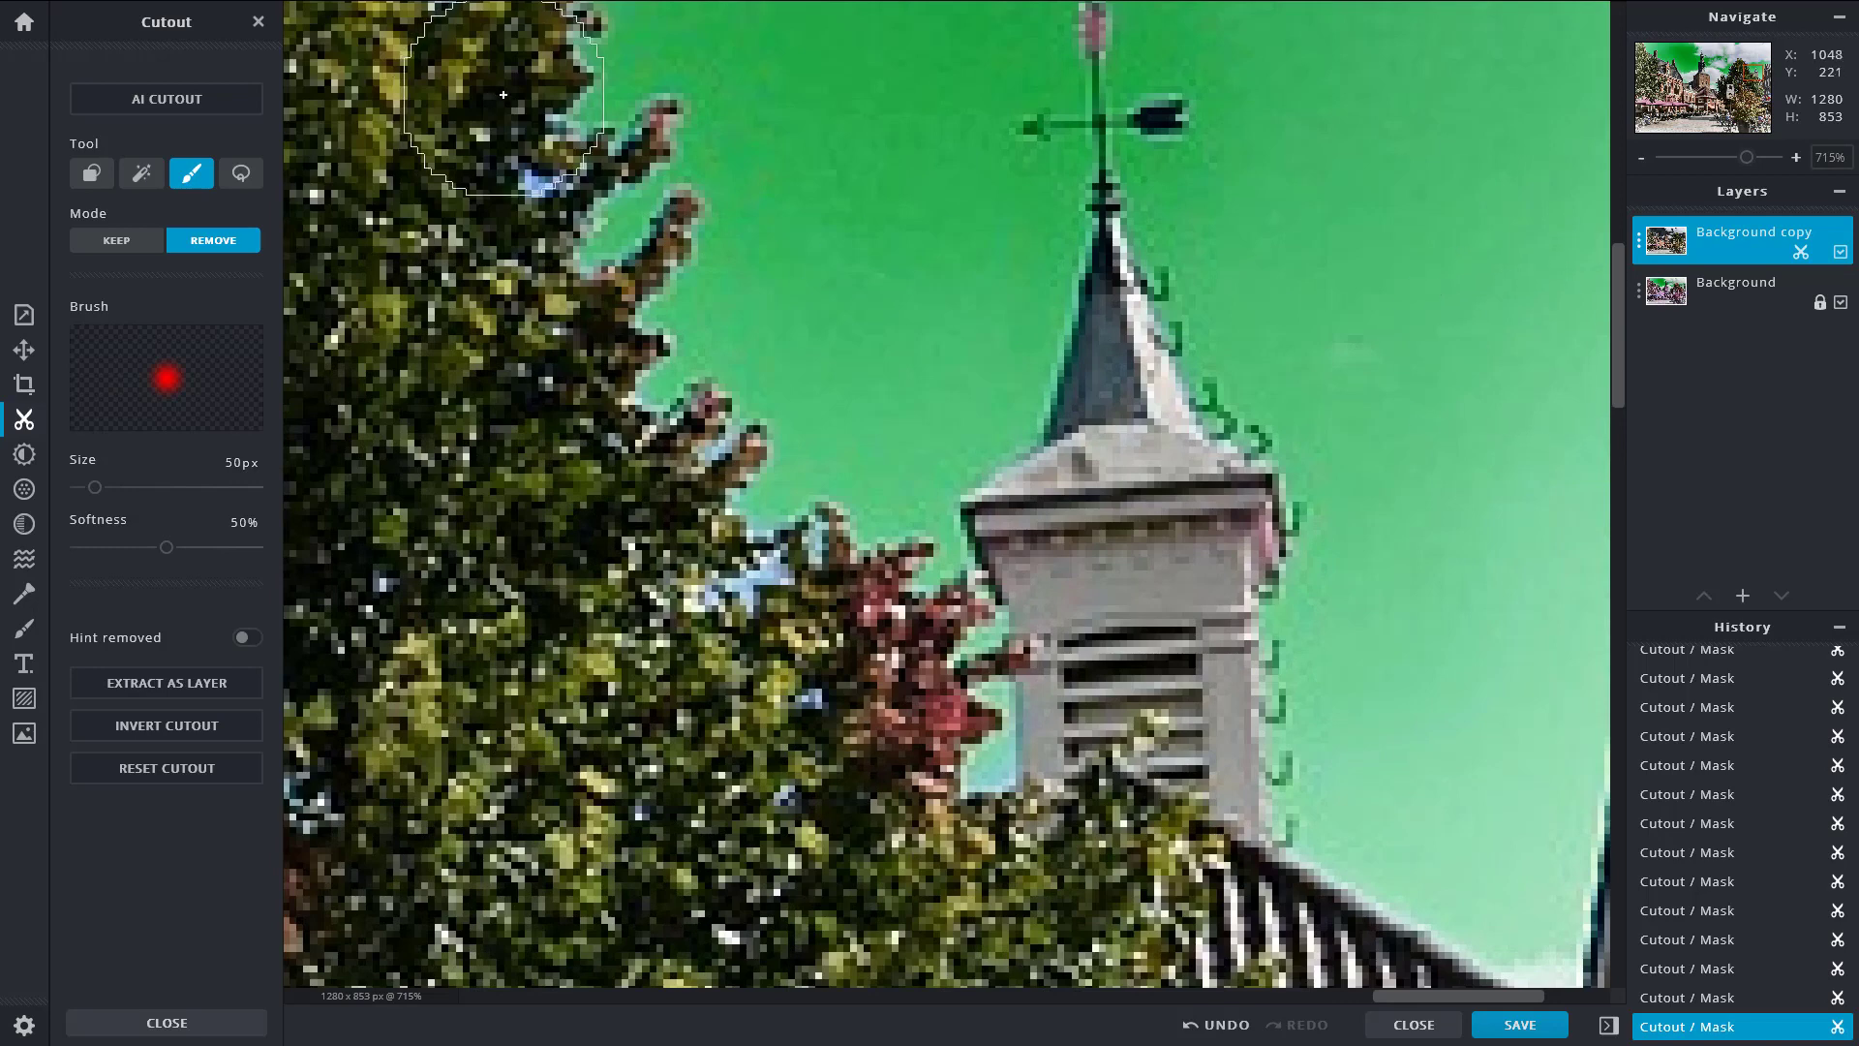
{"action": "left_click", "coordinate": [558, 211]}
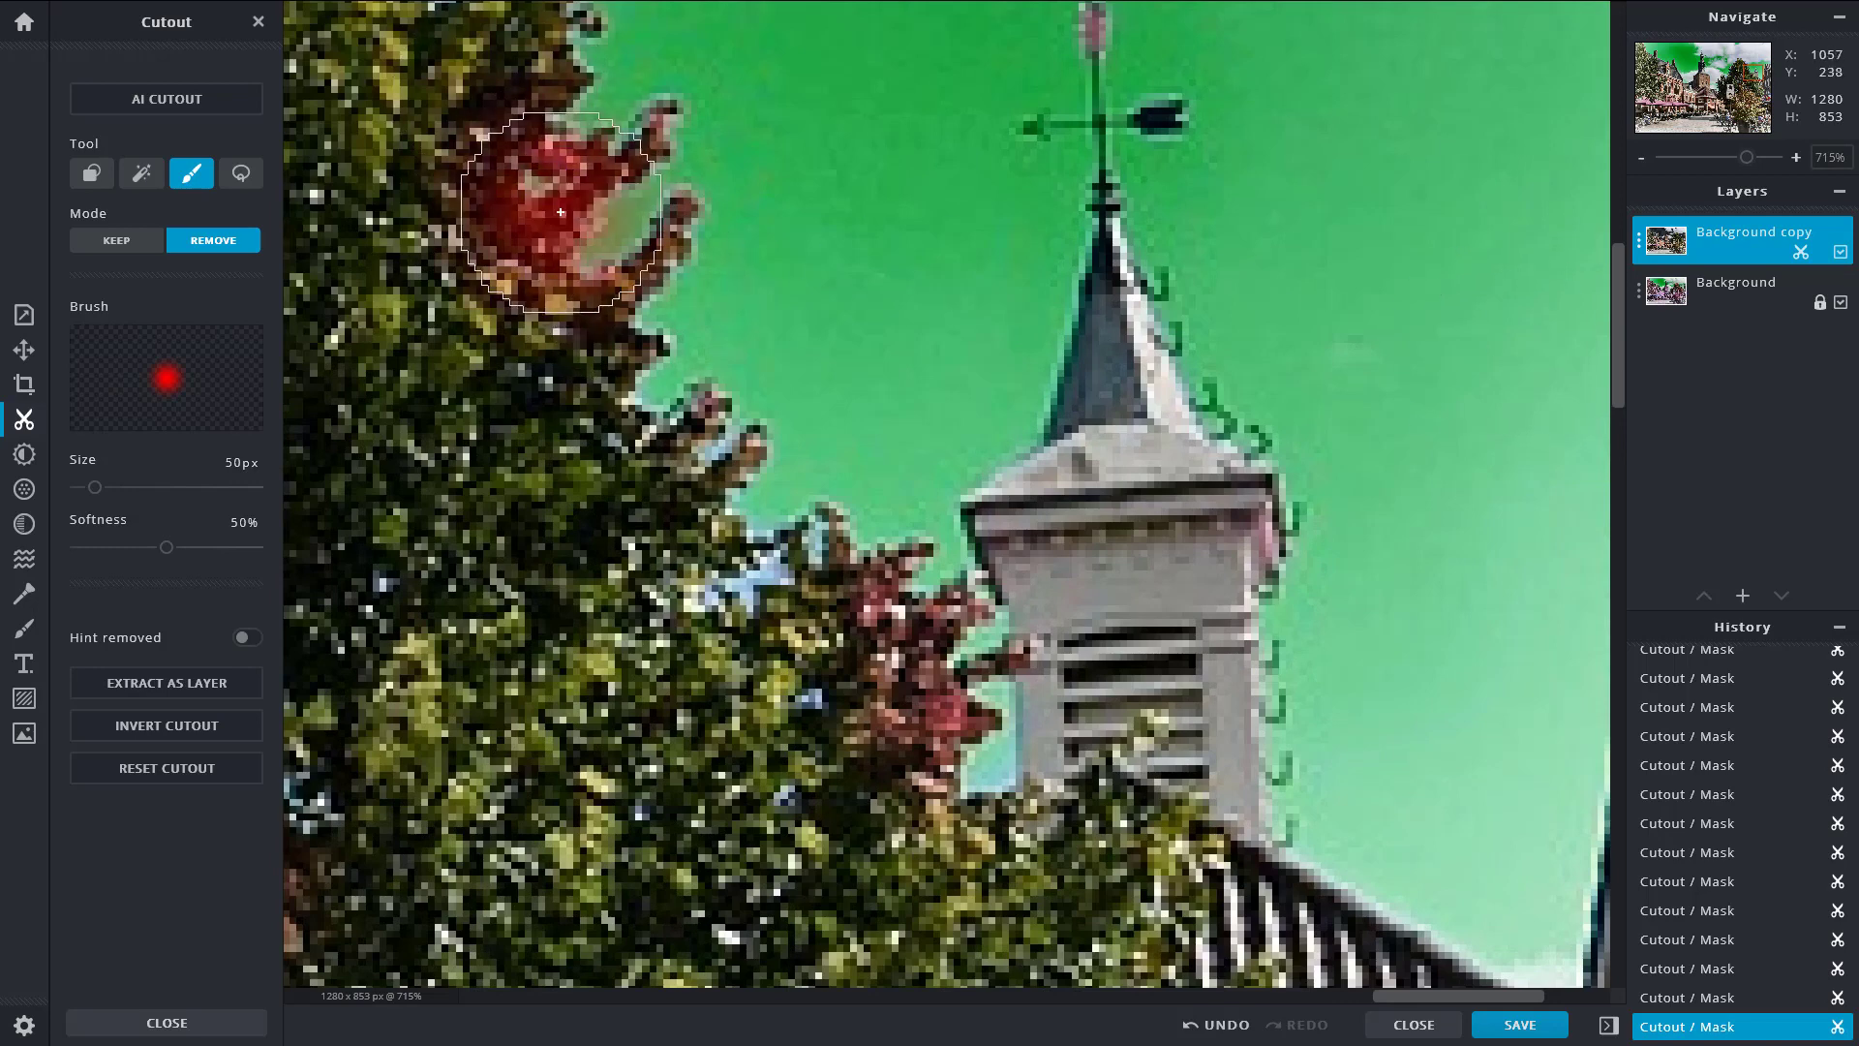
{"action": "left_click", "coordinate": [788, 555]}
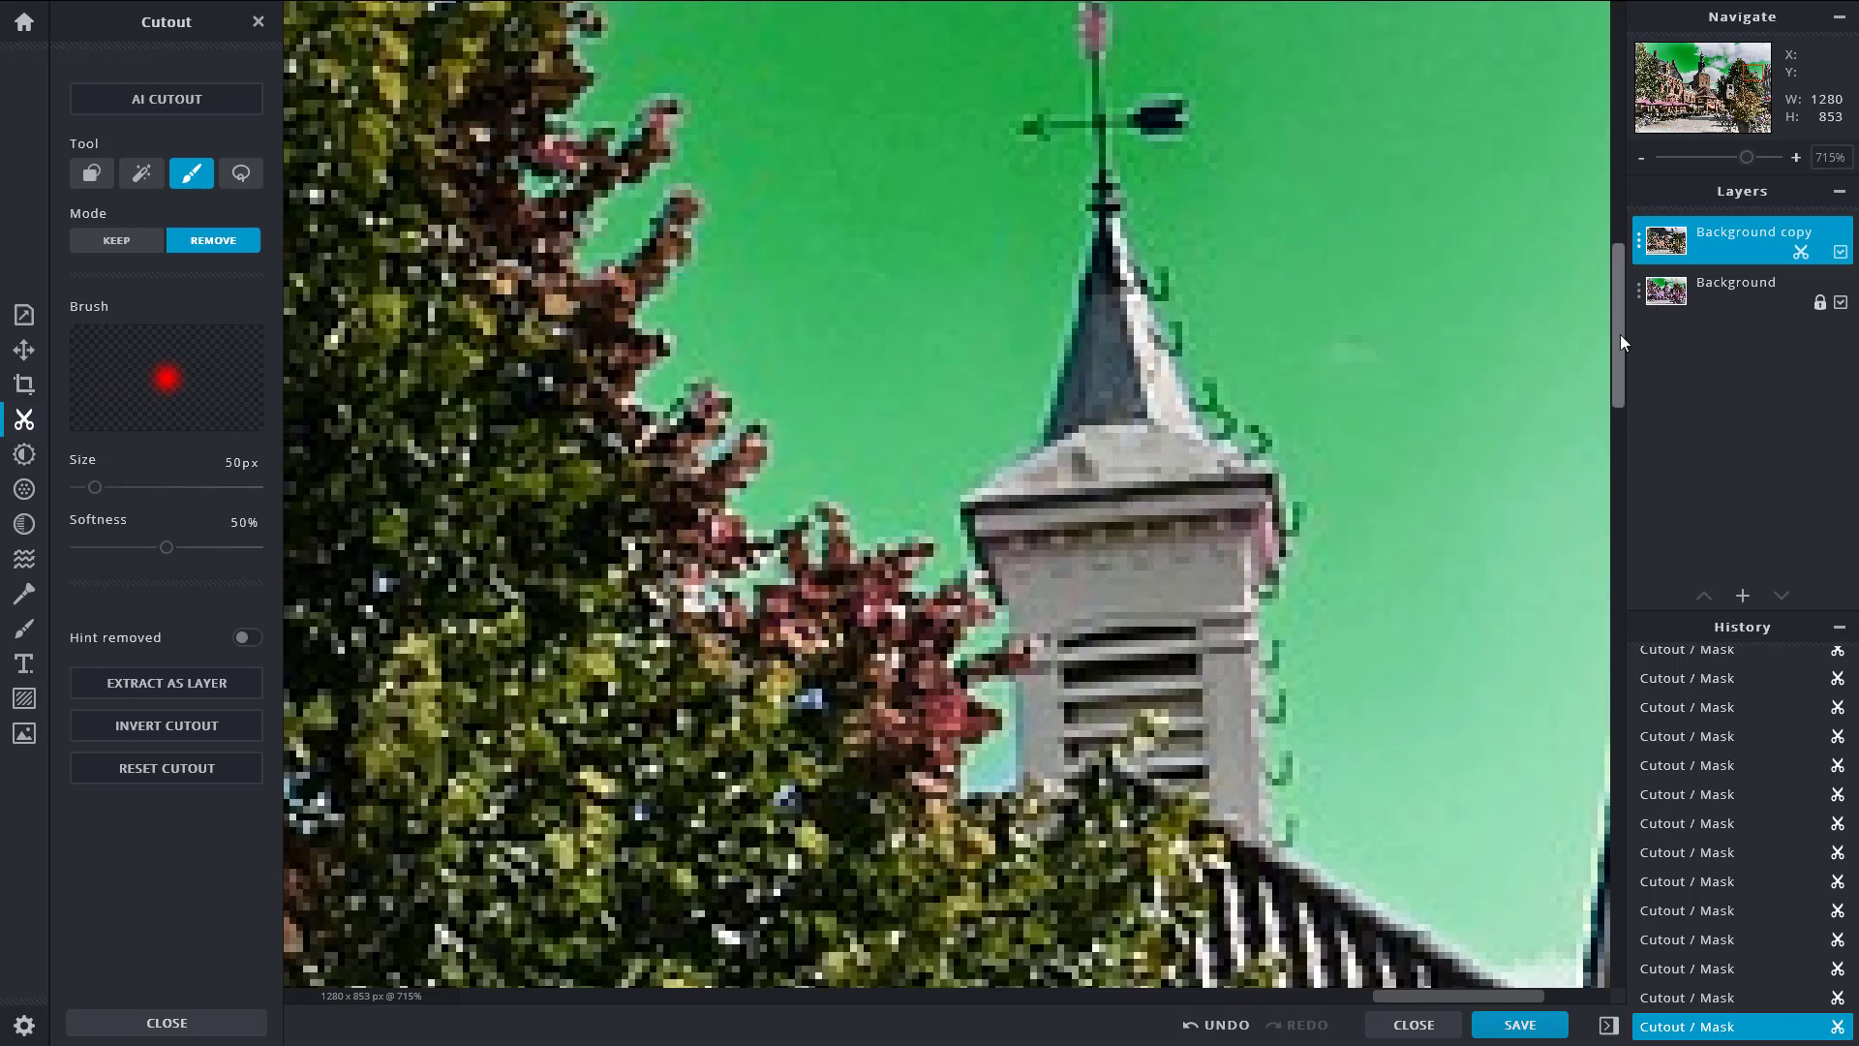
Step: Brush away the blue along the cloud edge above the white turret and around the adjoining upper branches of the large tree
{"action": "mouse_move", "coordinate": [1619, 334]}
{"action": "left_mouse_down"}
{"action": "mouse_move", "coordinate": [1663, 171]}
{"action": "mouse_move", "coordinate": [1657, 205]}
{"action": "left_mouse_up"}
{"action": "mouse_move", "coordinate": [1453, 403]}
{"action": "left_mouse_down"}
{"action": "mouse_move", "coordinate": [1469, 423]}
{"action": "mouse_move", "coordinate": [1327, 533]}
{"action": "left_mouse_up"}
{"action": "left_click_drag", "start_coordinate": [1187, 561], "coordinate": [1054, 585]}
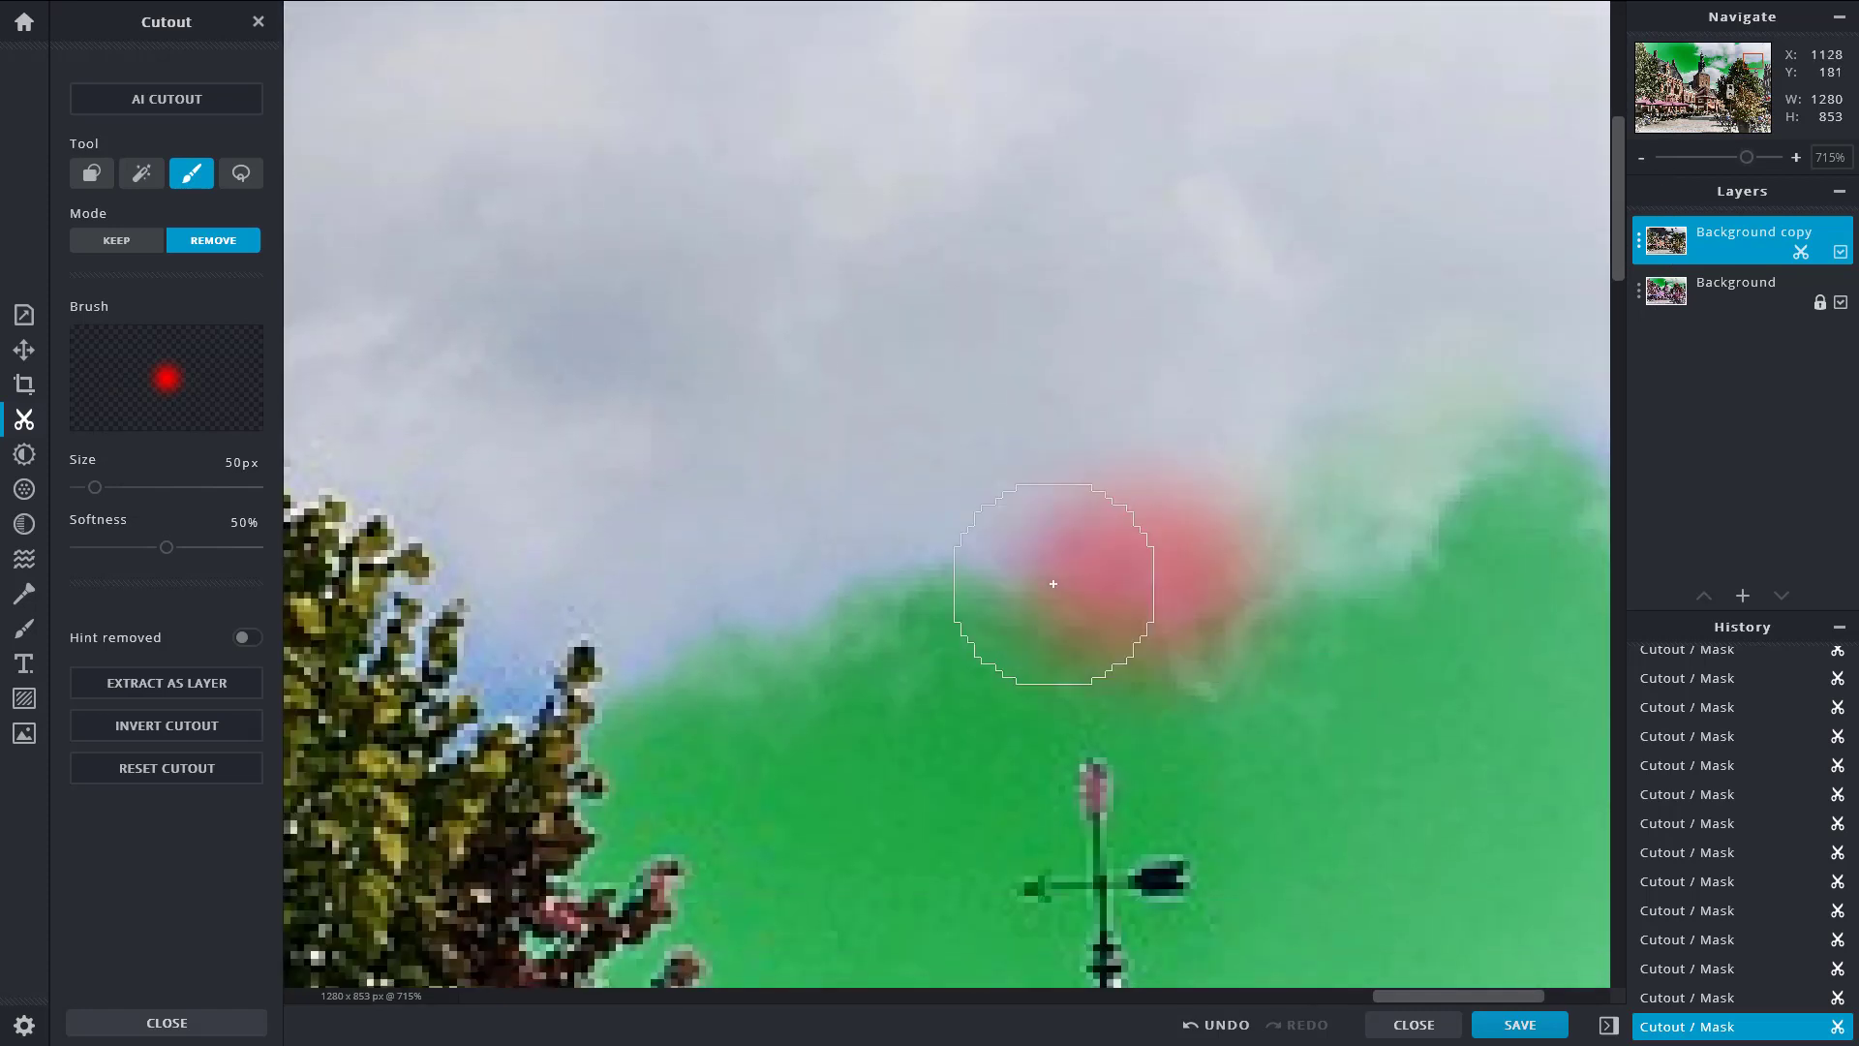
{"action": "left_click_drag", "start_coordinate": [867, 576], "coordinate": [770, 636]}
{"action": "left_click", "coordinate": [526, 693]}
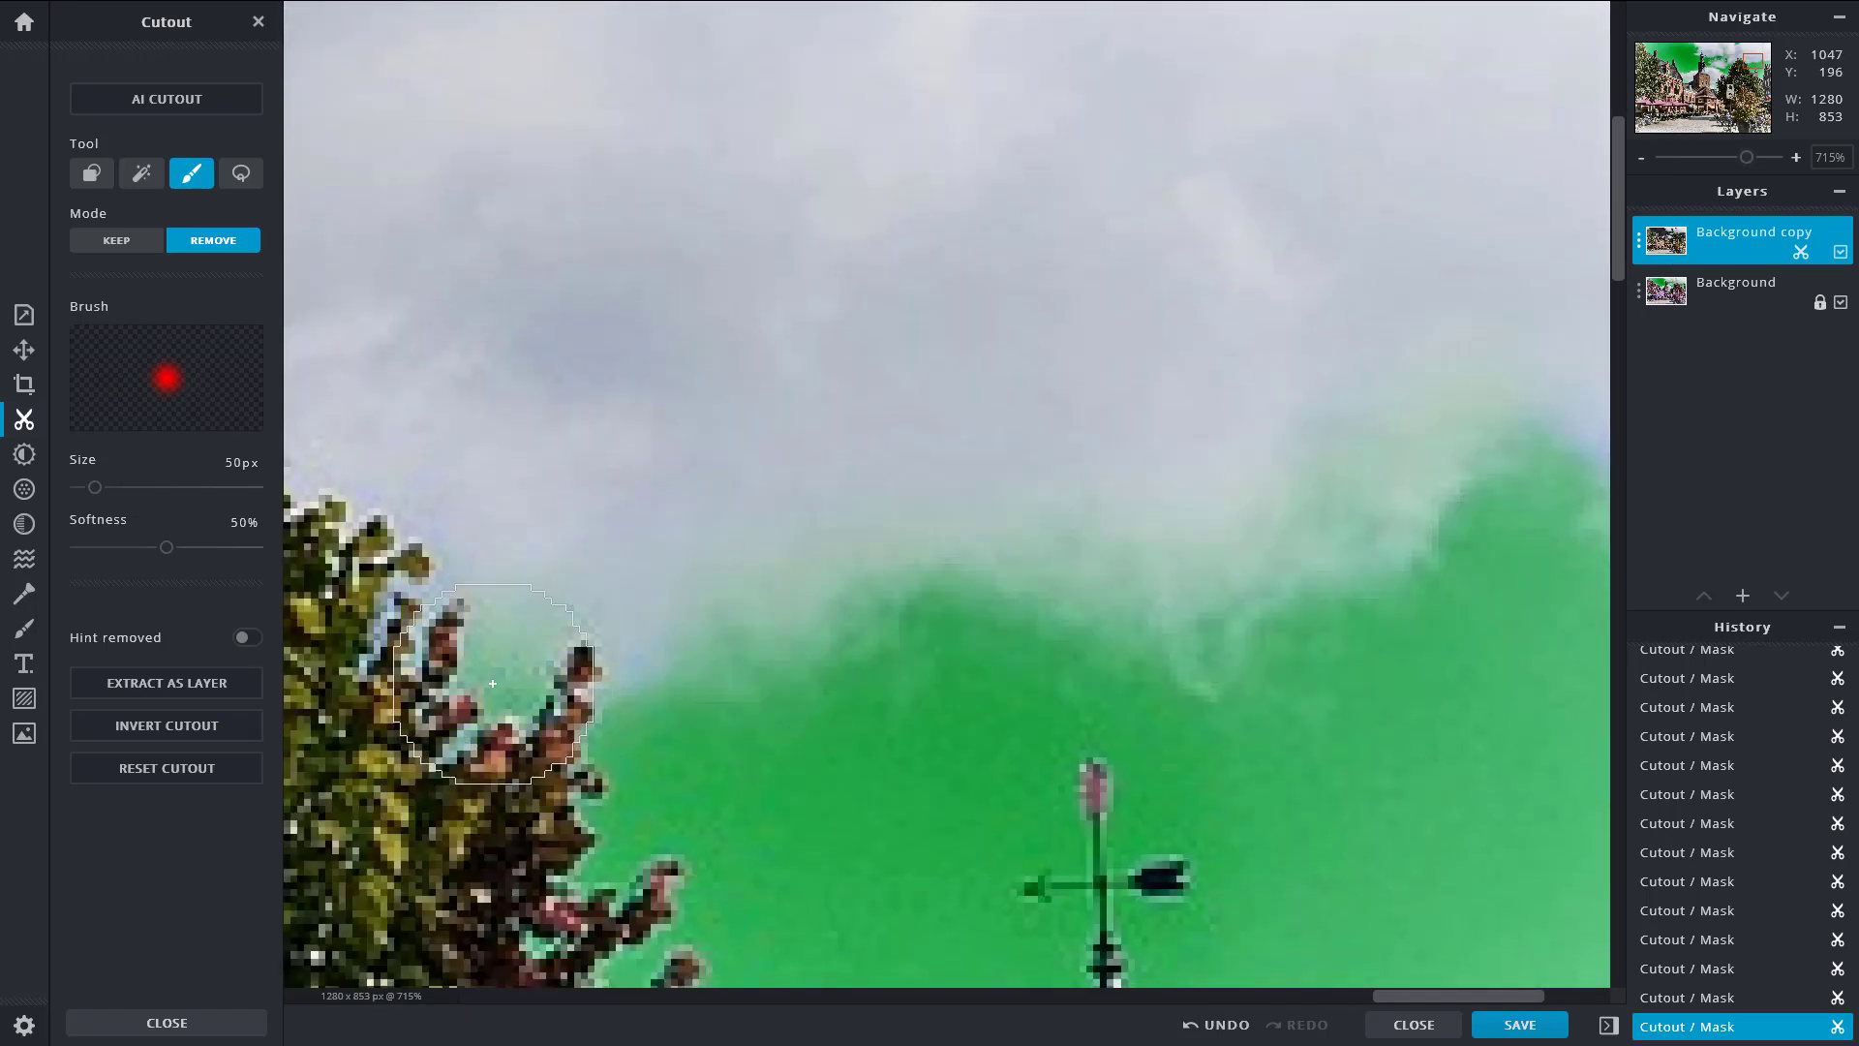
{"action": "left_click", "coordinate": [441, 605]}
{"action": "left_click", "coordinate": [1327, 435]}
{"action": "left_click", "coordinate": [1559, 436]}
Step: Brush away the small blue patch between the clouds near the photo's upper-right corner
{"action": "scroll", "coordinate": [1569, 416], "scroll_direction": "up", "scroll_amount": 2}
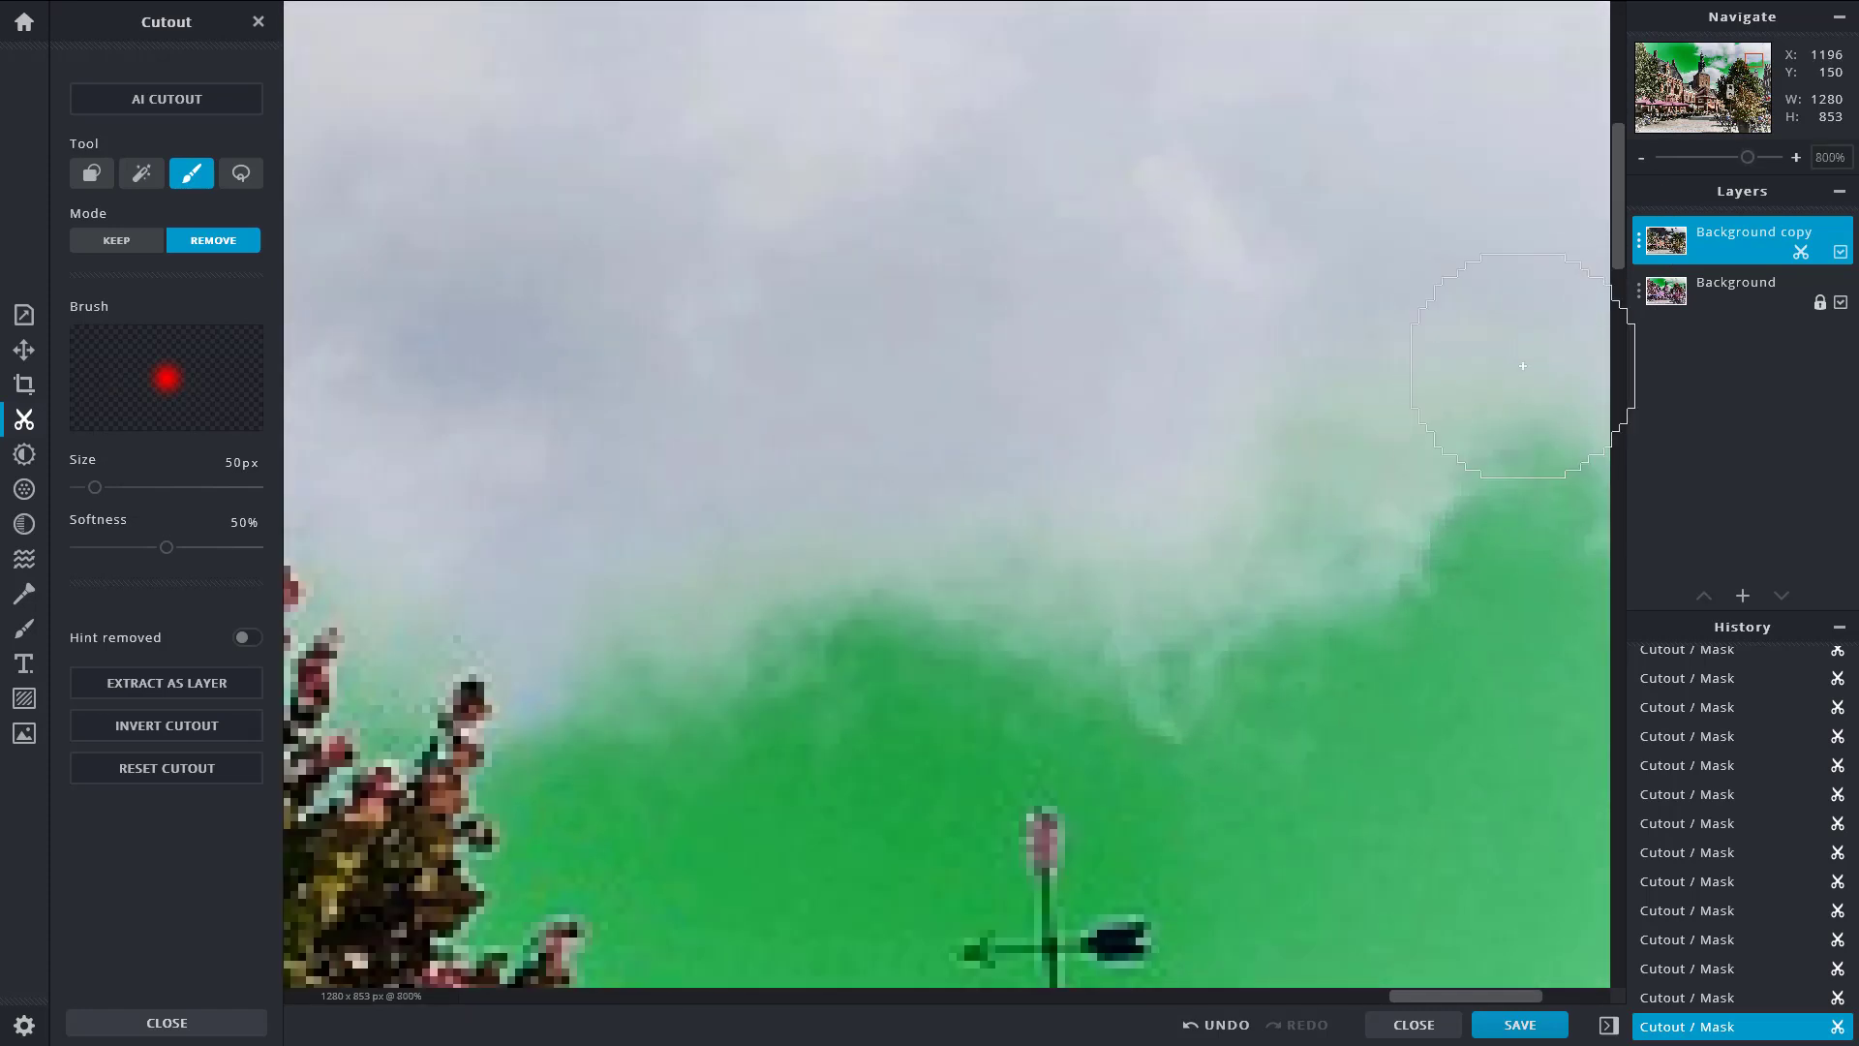
{"action": "left_click", "coordinate": [1623, 124]}
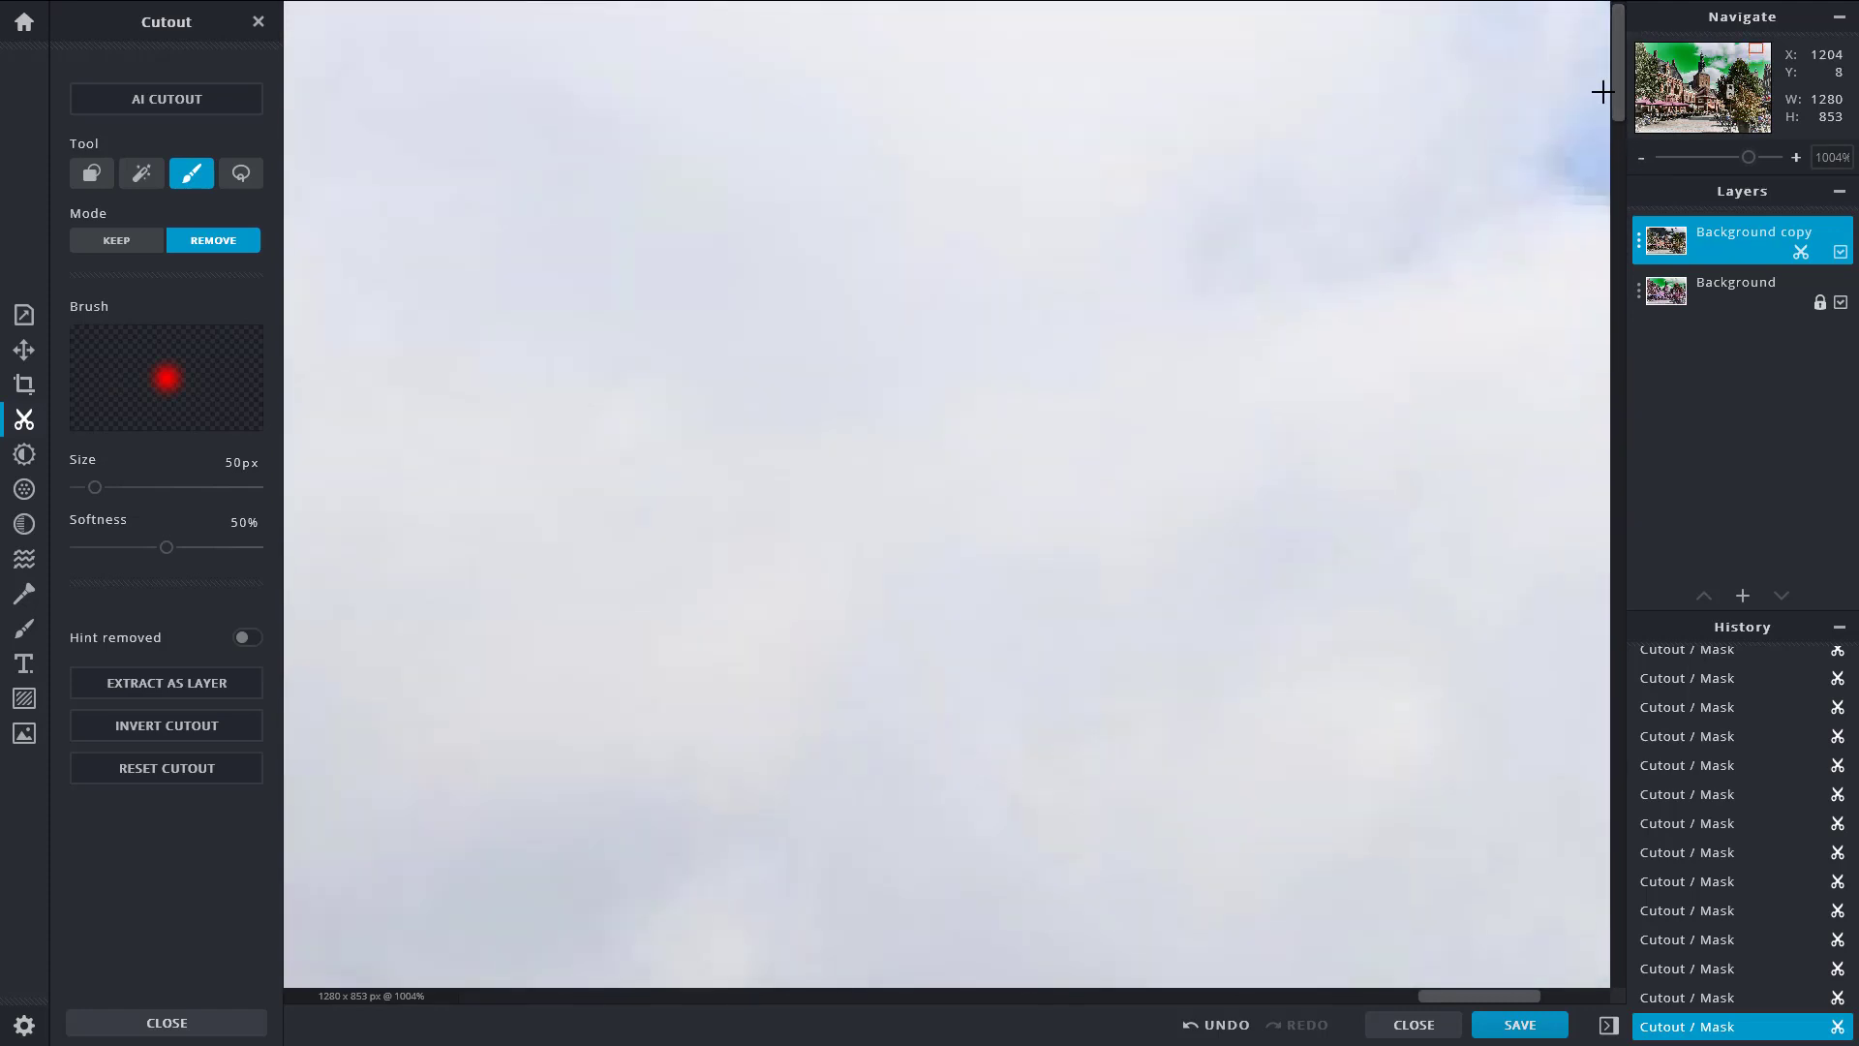
{"action": "left_click", "coordinate": [1573, 130]}
{"action": "scroll", "coordinate": [789, 499], "scroll_direction": "down", "scroll_amount": 2}
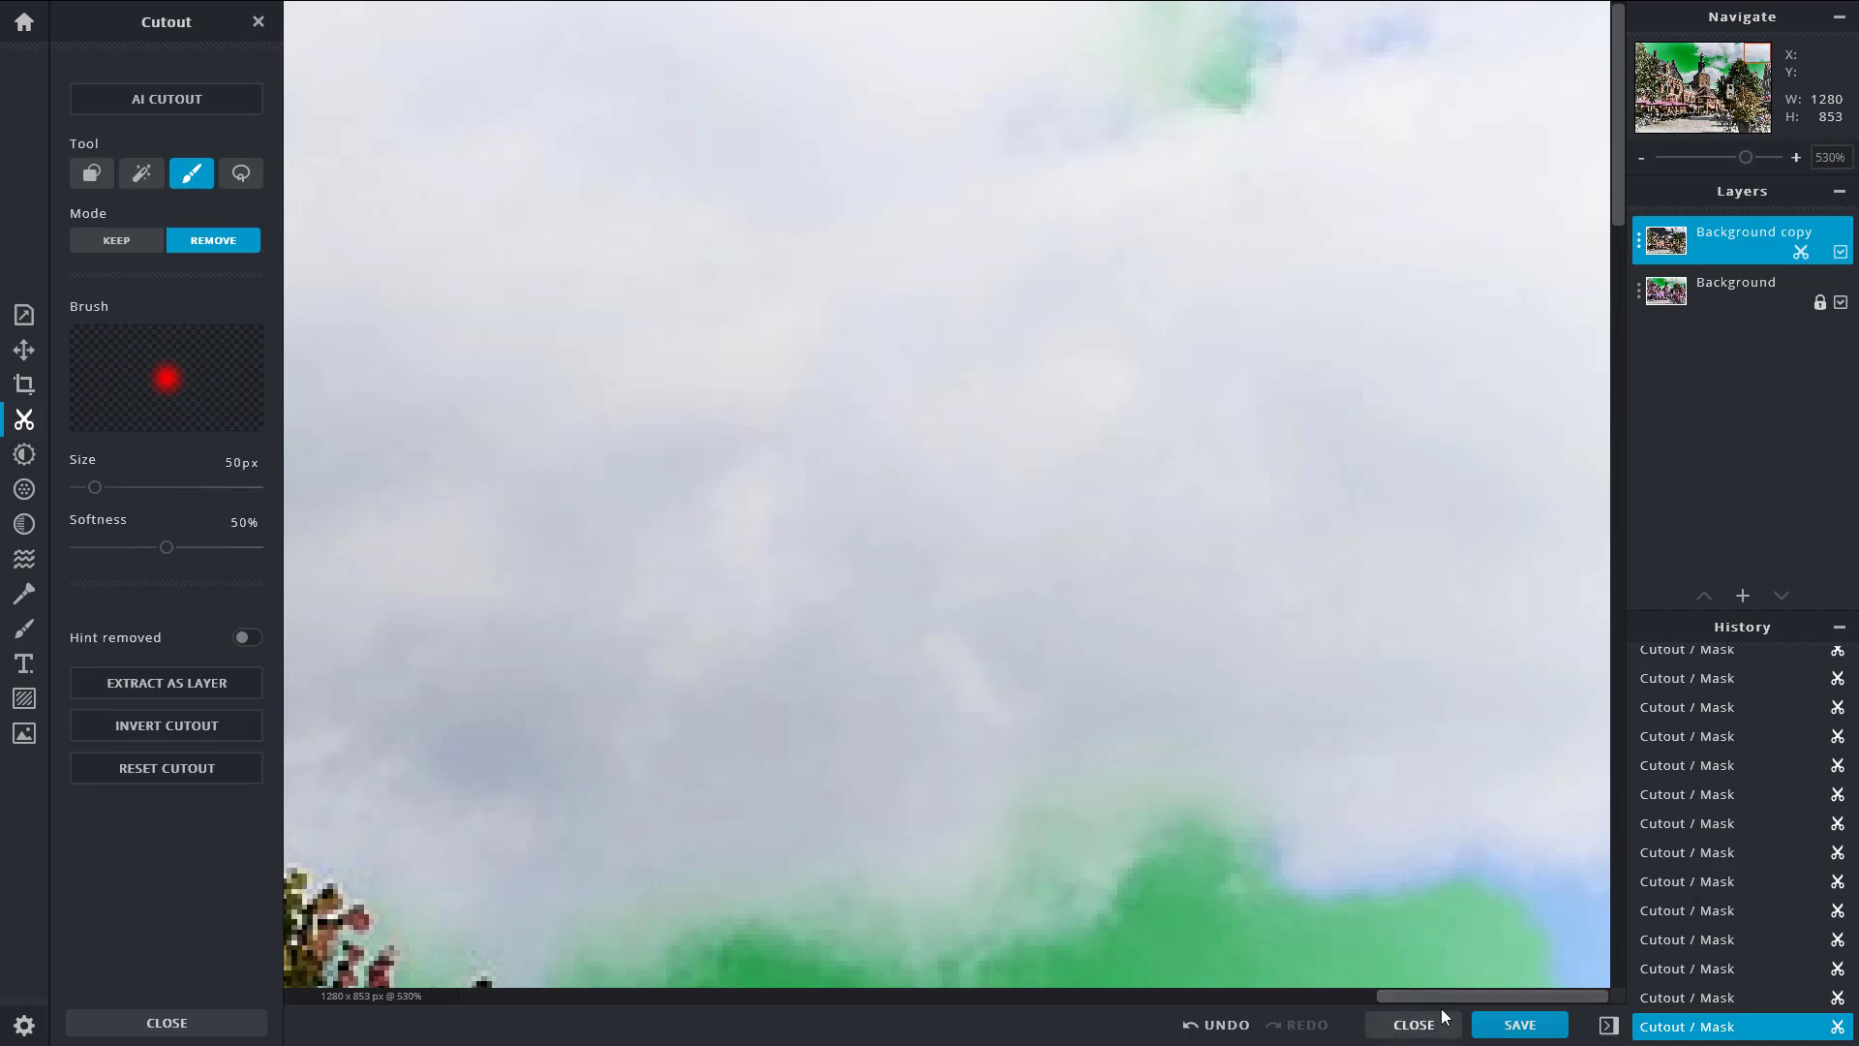
{"action": "scroll", "coordinate": [570, 407], "scroll_direction": "down", "scroll_amount": 5}
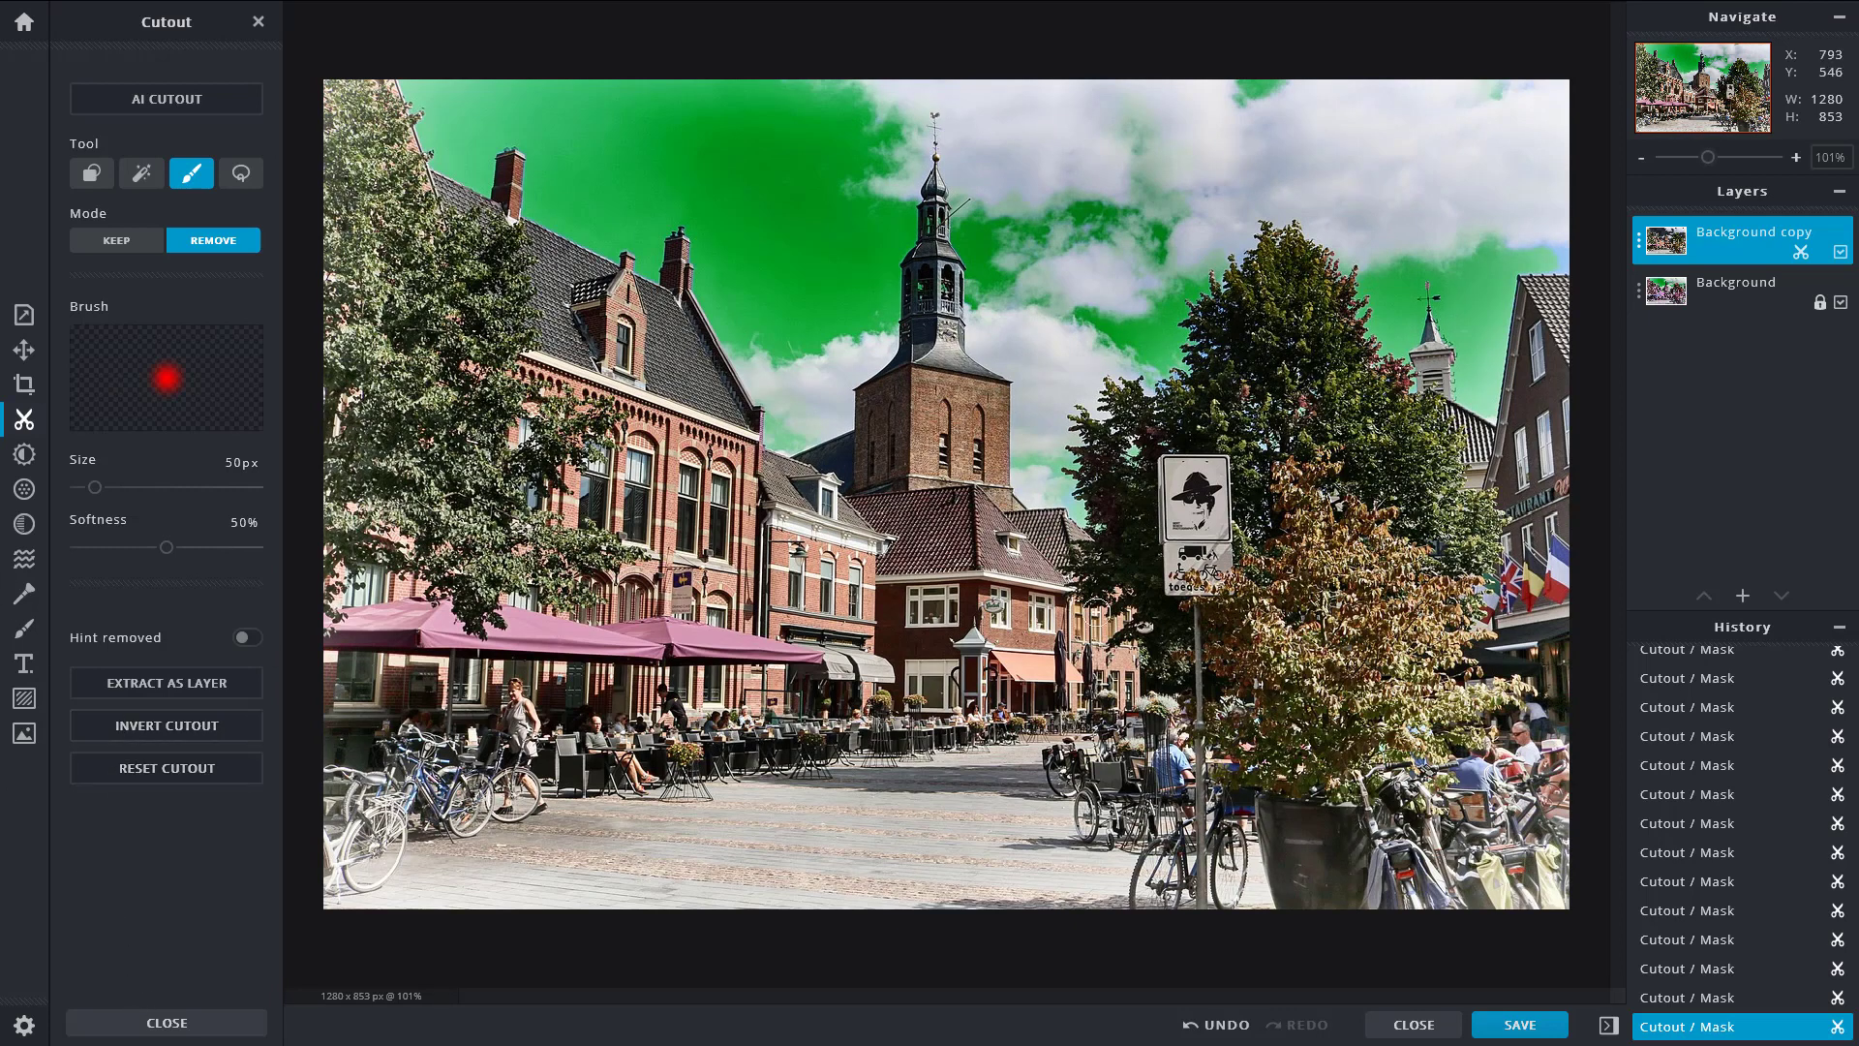
Step: Add a text layer with the default wording and set its font to Aberus
{"action": "left_click", "coordinate": [1743, 597]}
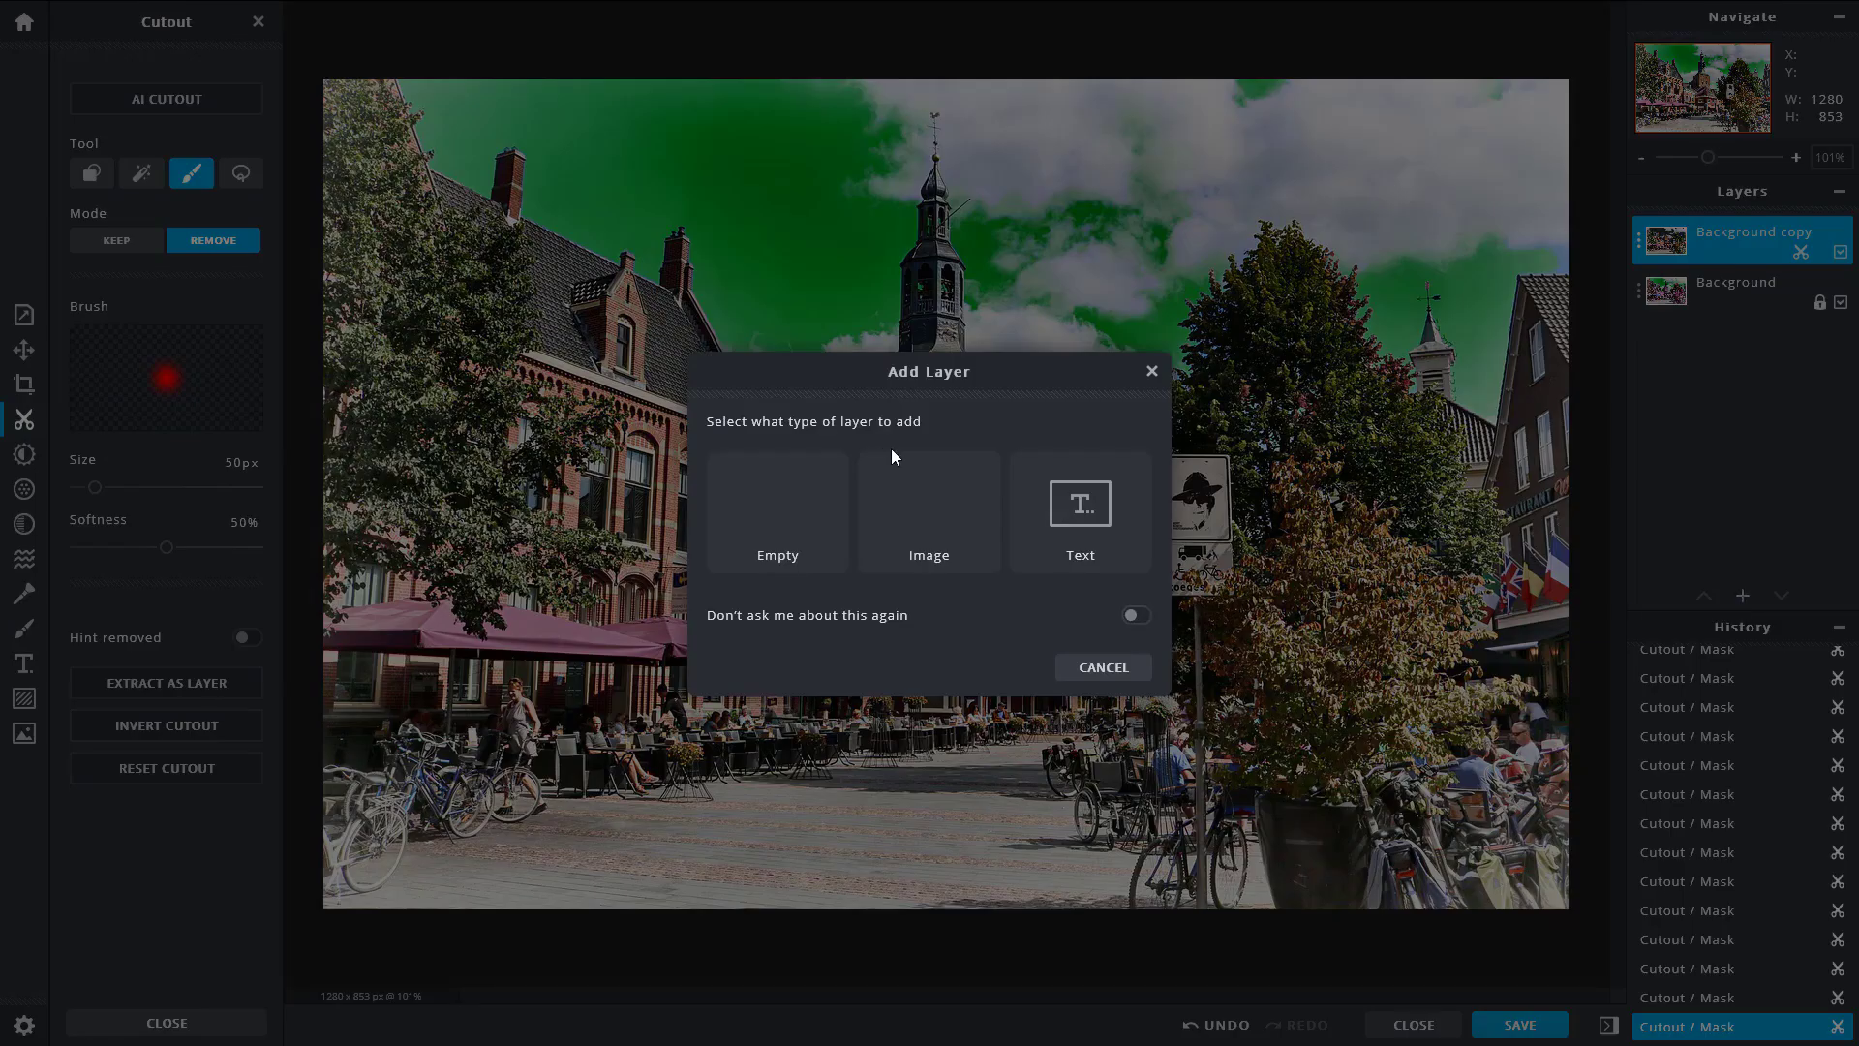
{"action": "left_click", "coordinate": [1055, 519]}
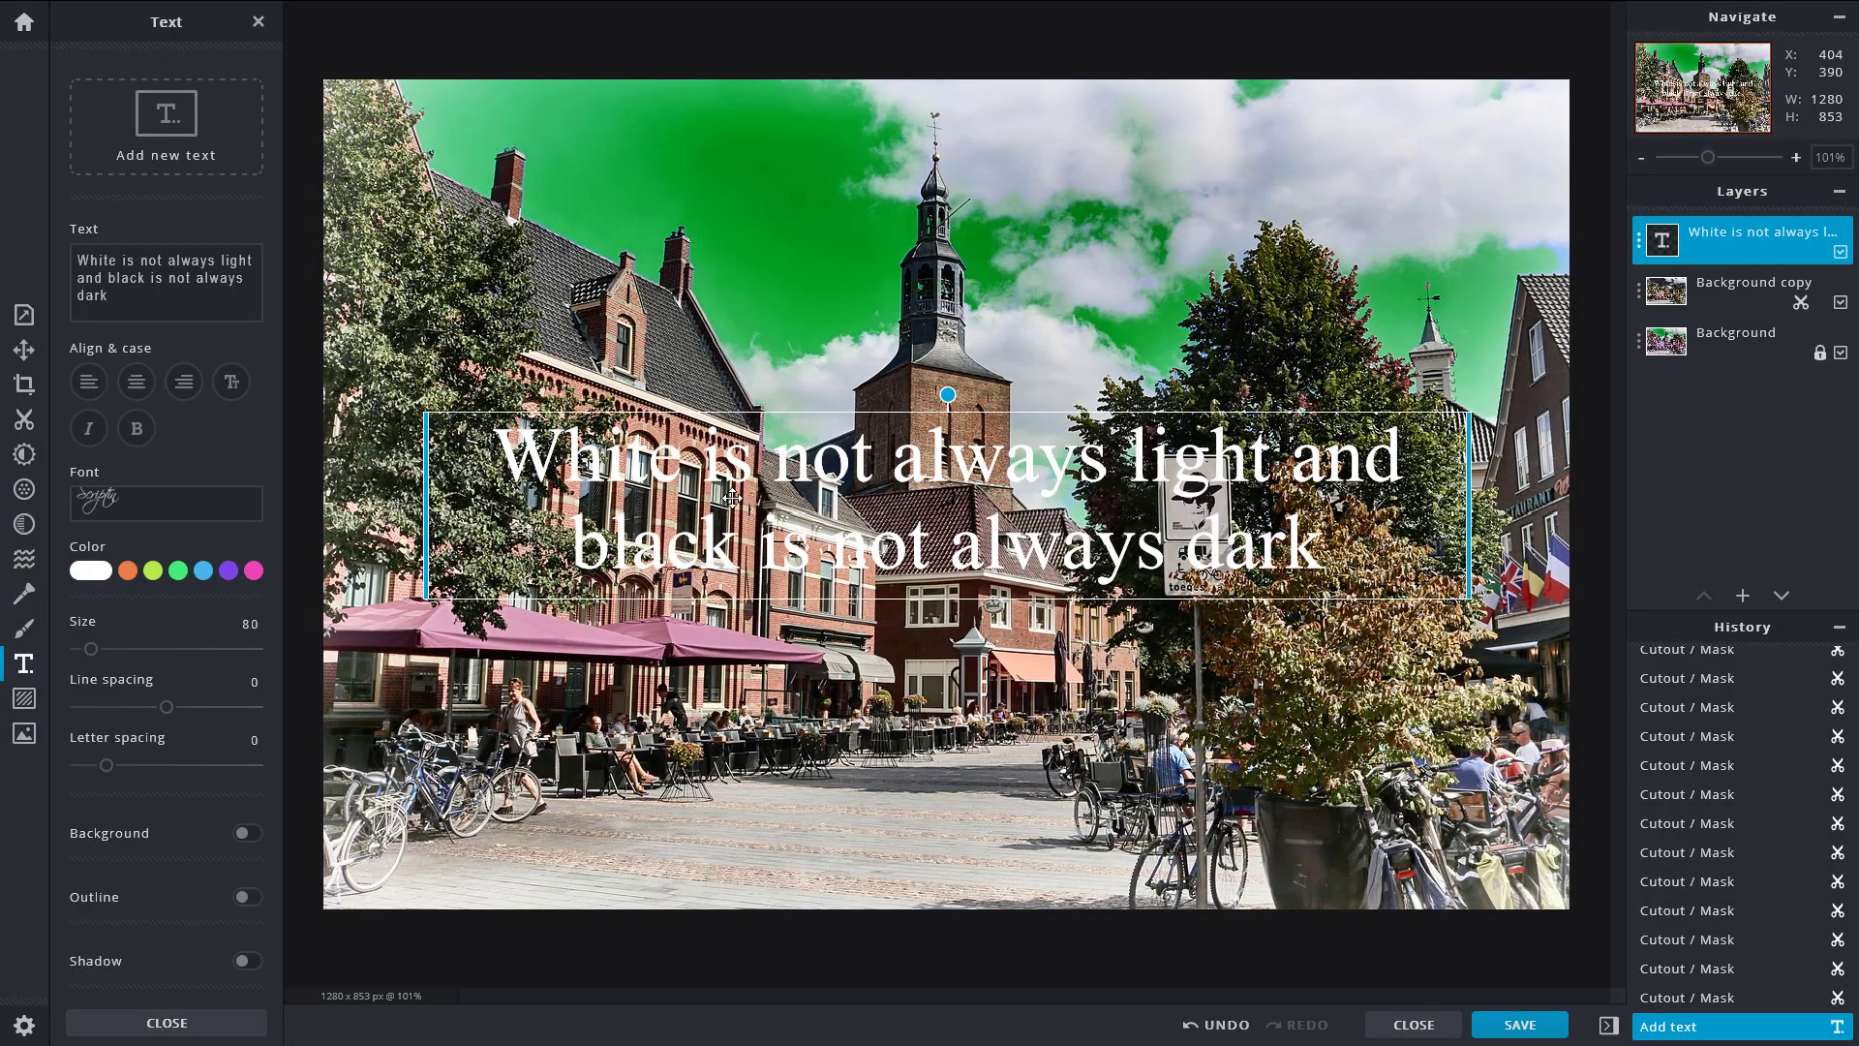
{"action": "left_click", "coordinate": [137, 494]}
{"action": "left_click", "coordinate": [127, 214]}
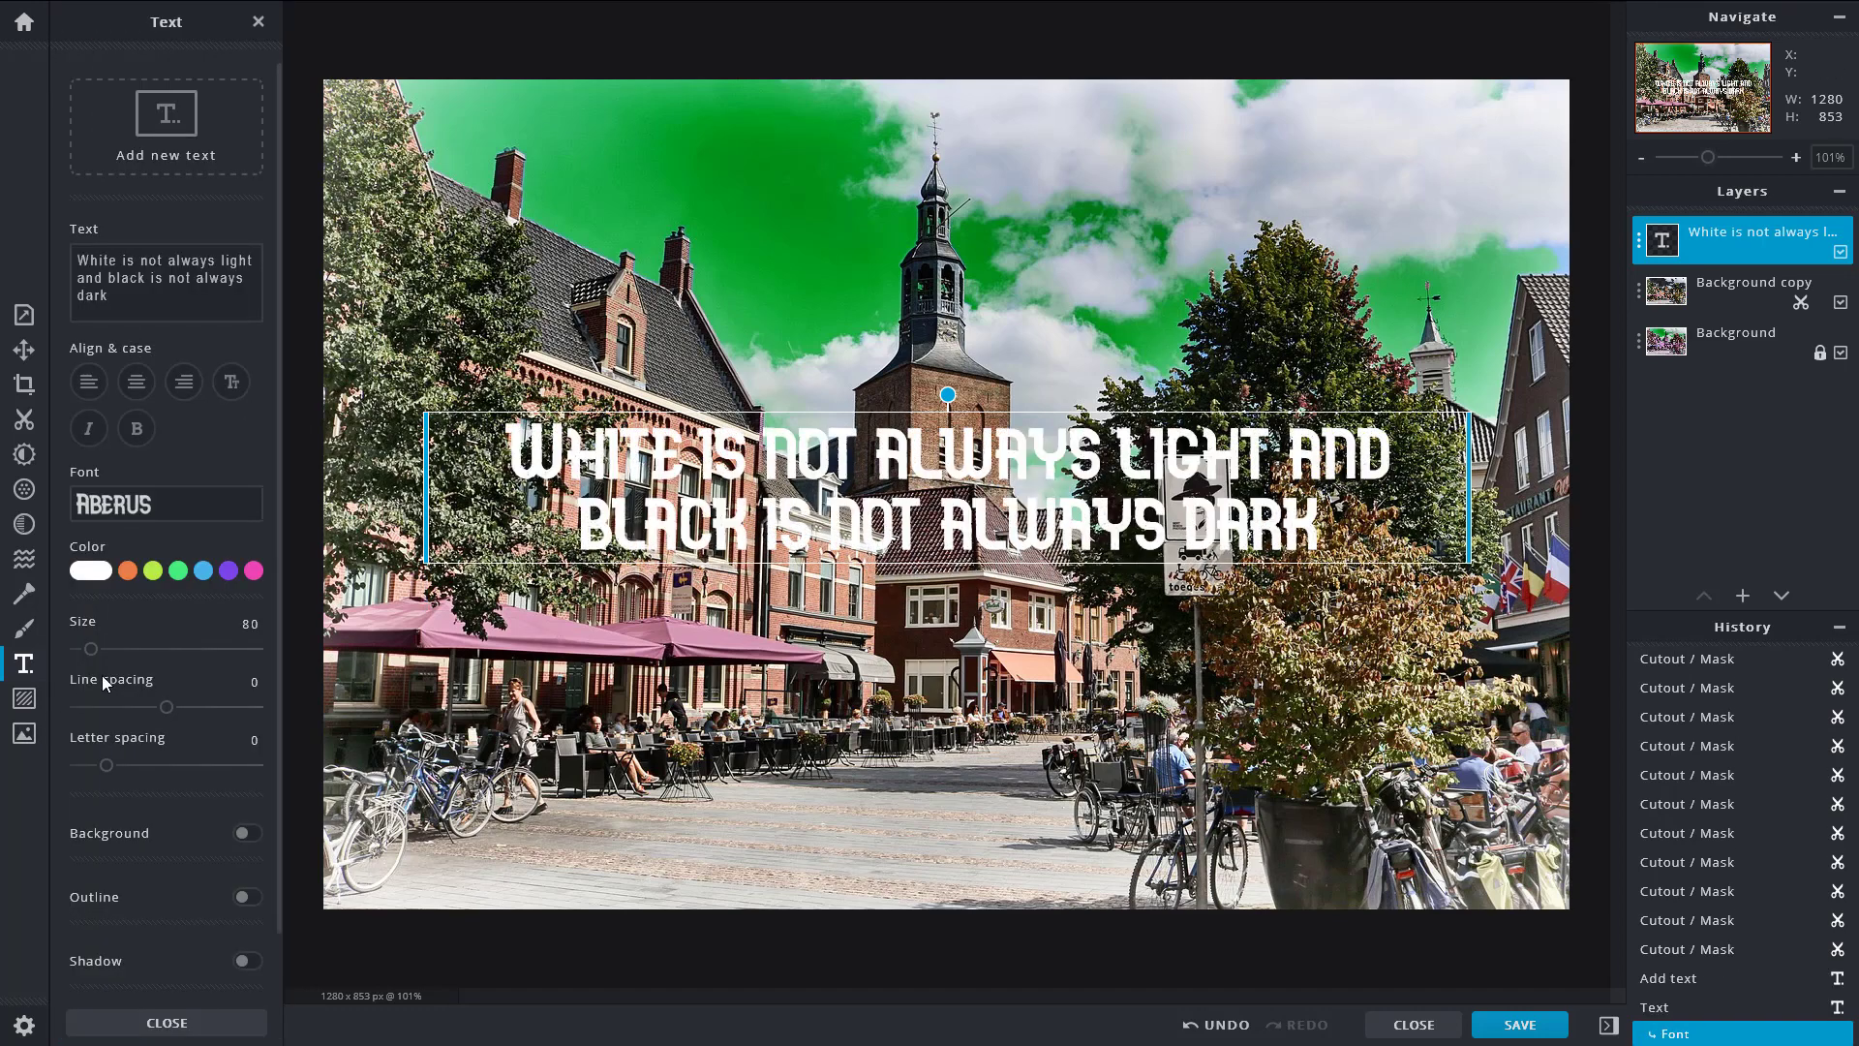
Step: Give the text a full background and enable the Punch out option so the photo shows through the letters
{"action": "scroll", "coordinate": [149, 770], "scroll_direction": "down", "scroll_amount": 1}
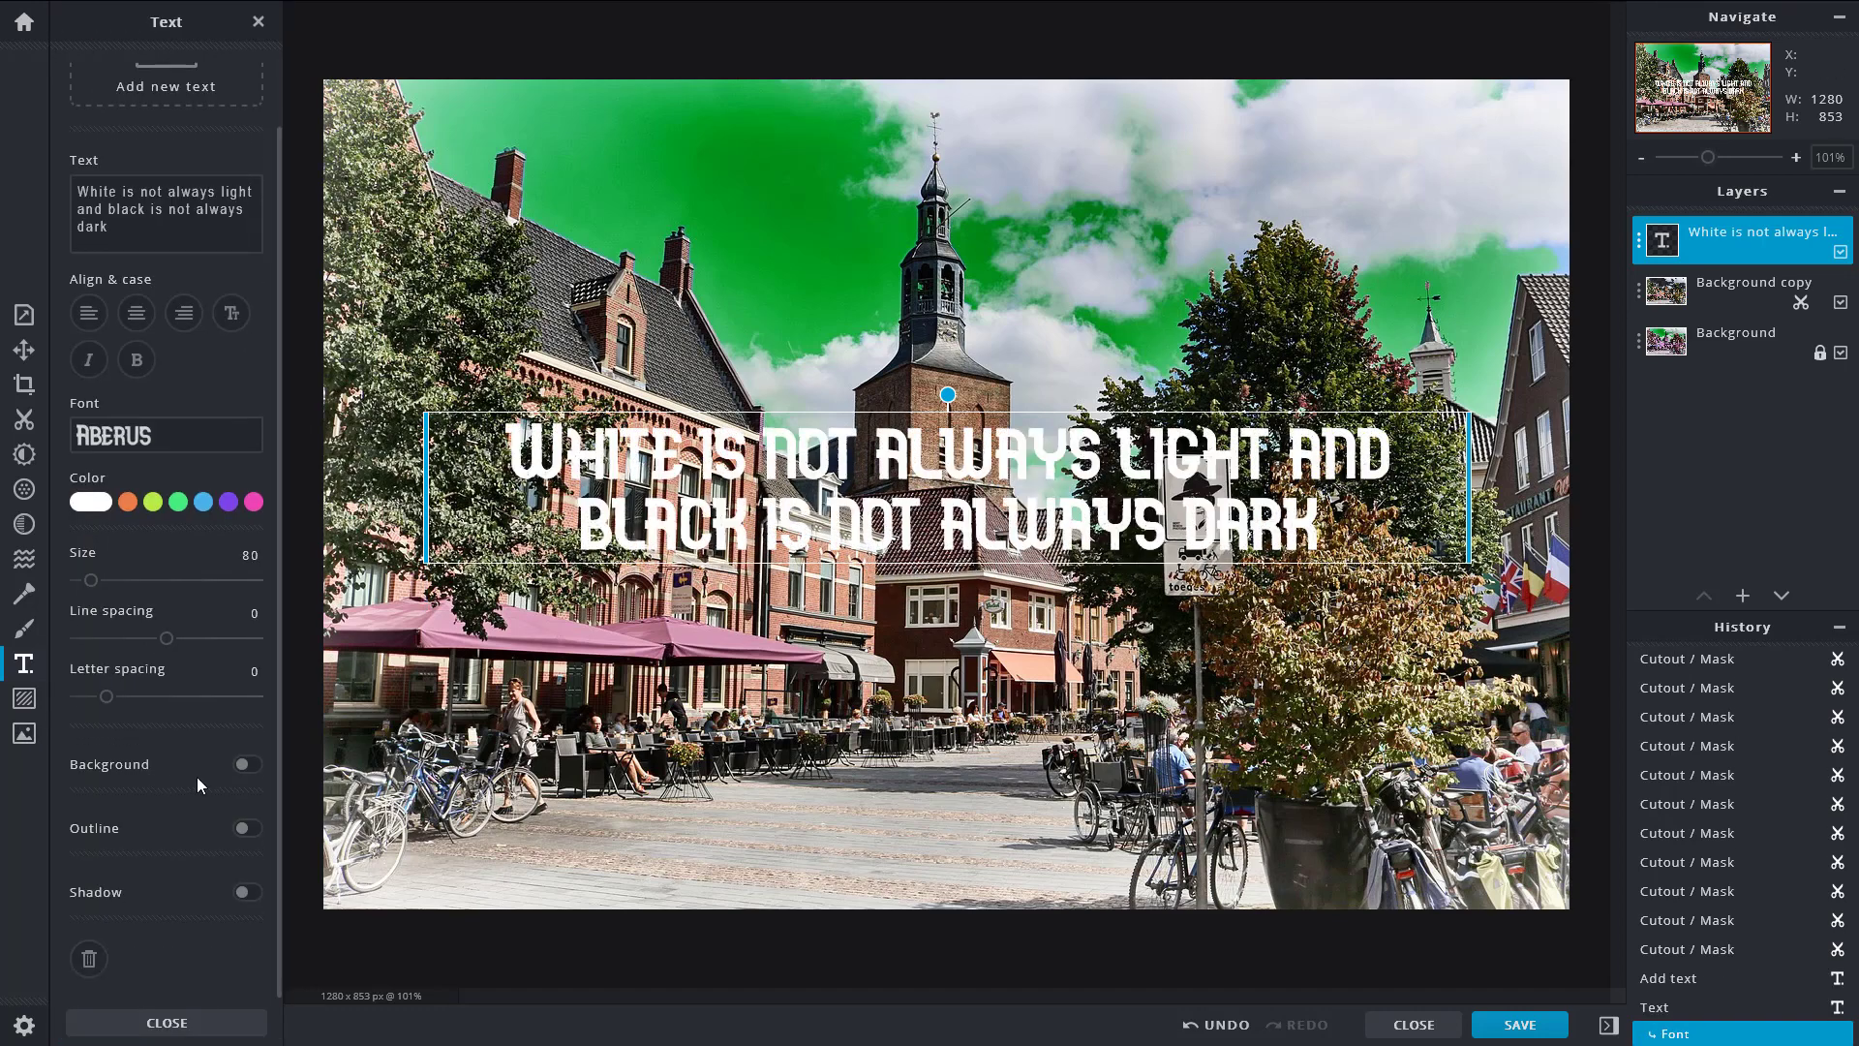
{"action": "left_click", "coordinate": [134, 772]}
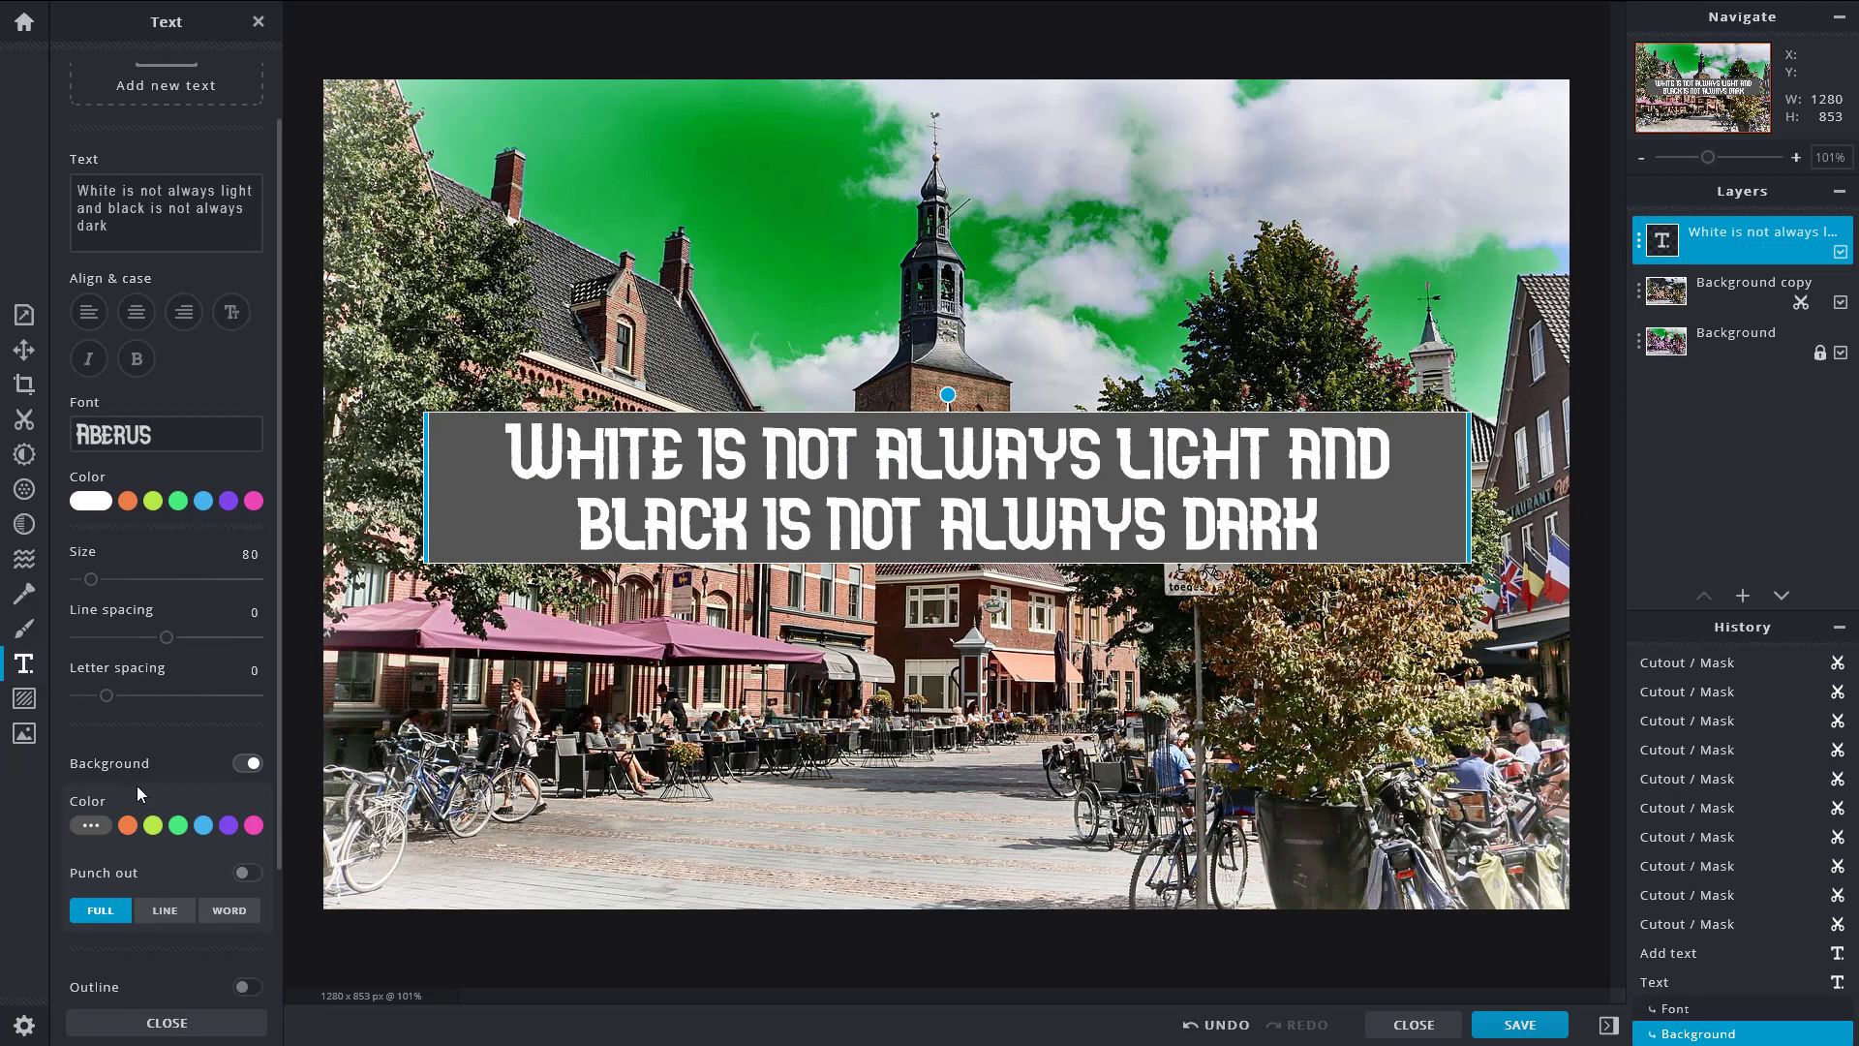
{"action": "scroll", "coordinate": [175, 833], "scroll_direction": "down", "scroll_amount": 2}
{"action": "scroll", "coordinate": [160, 821], "scroll_direction": "down", "scroll_amount": 1}
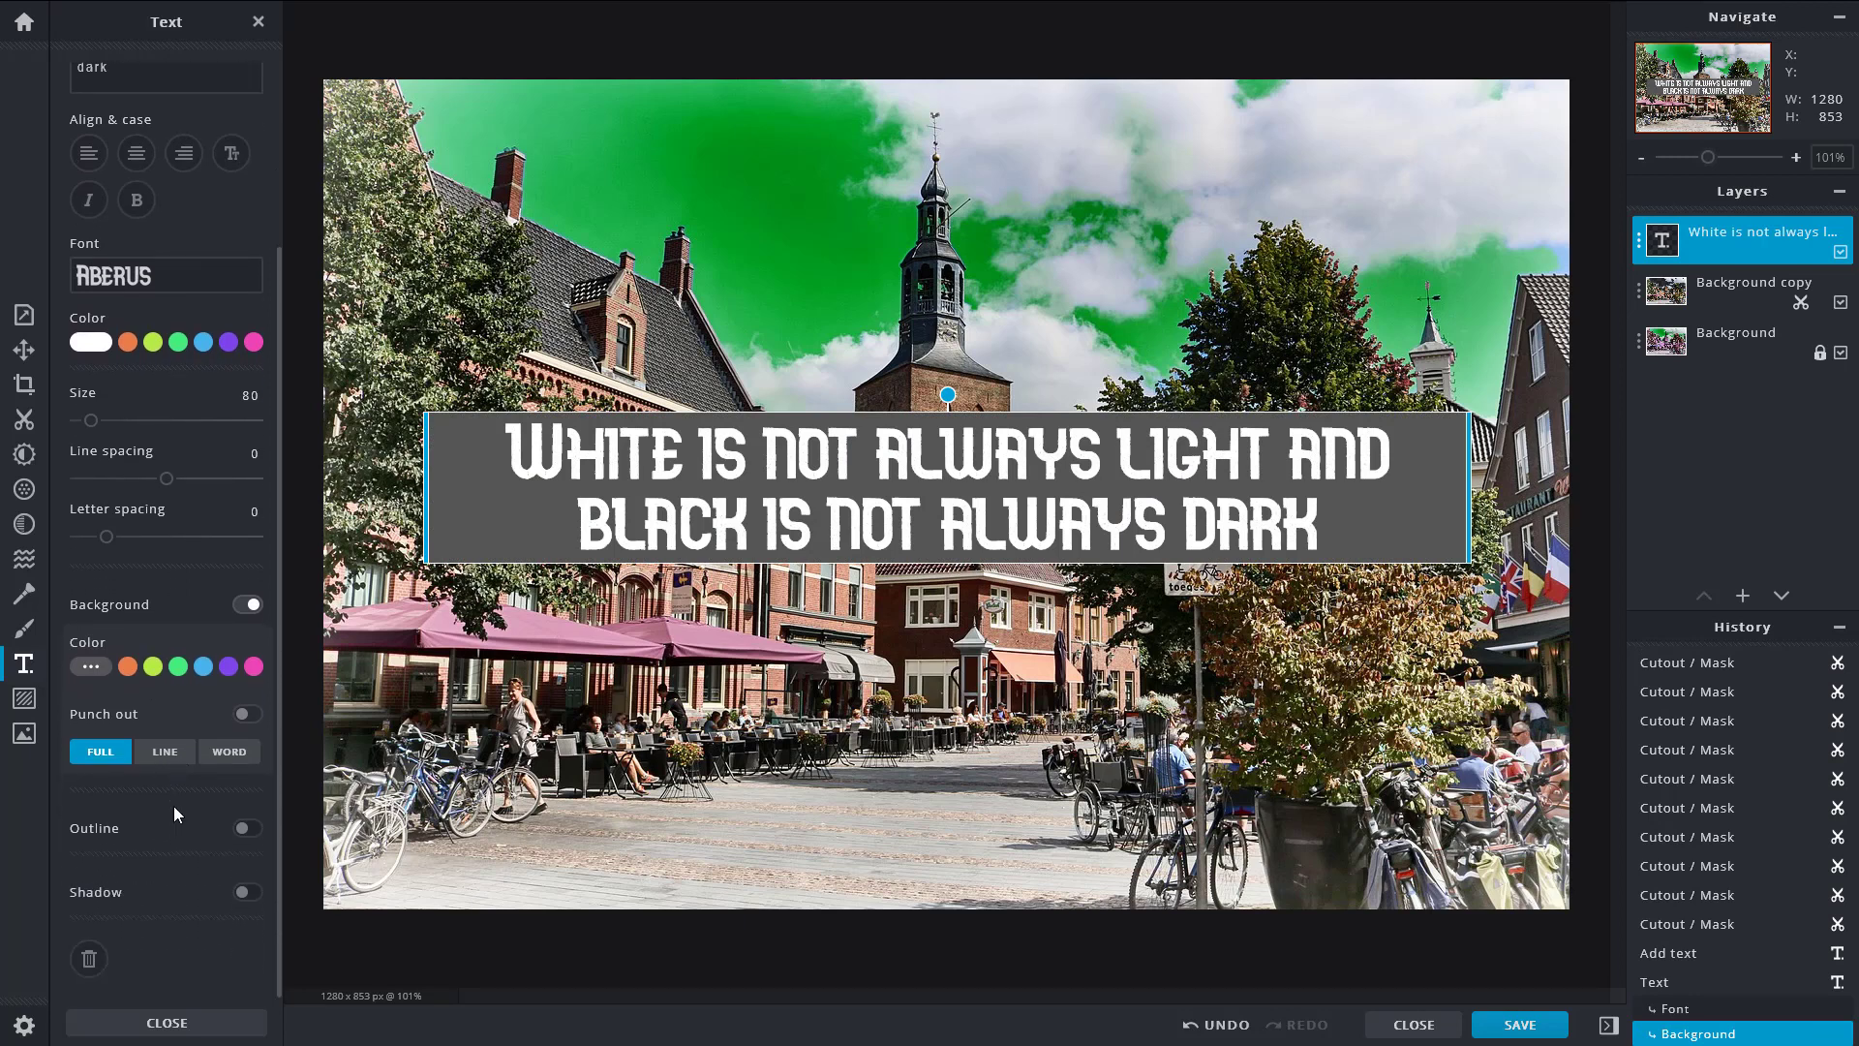
{"action": "left_click", "coordinate": [246, 715]}
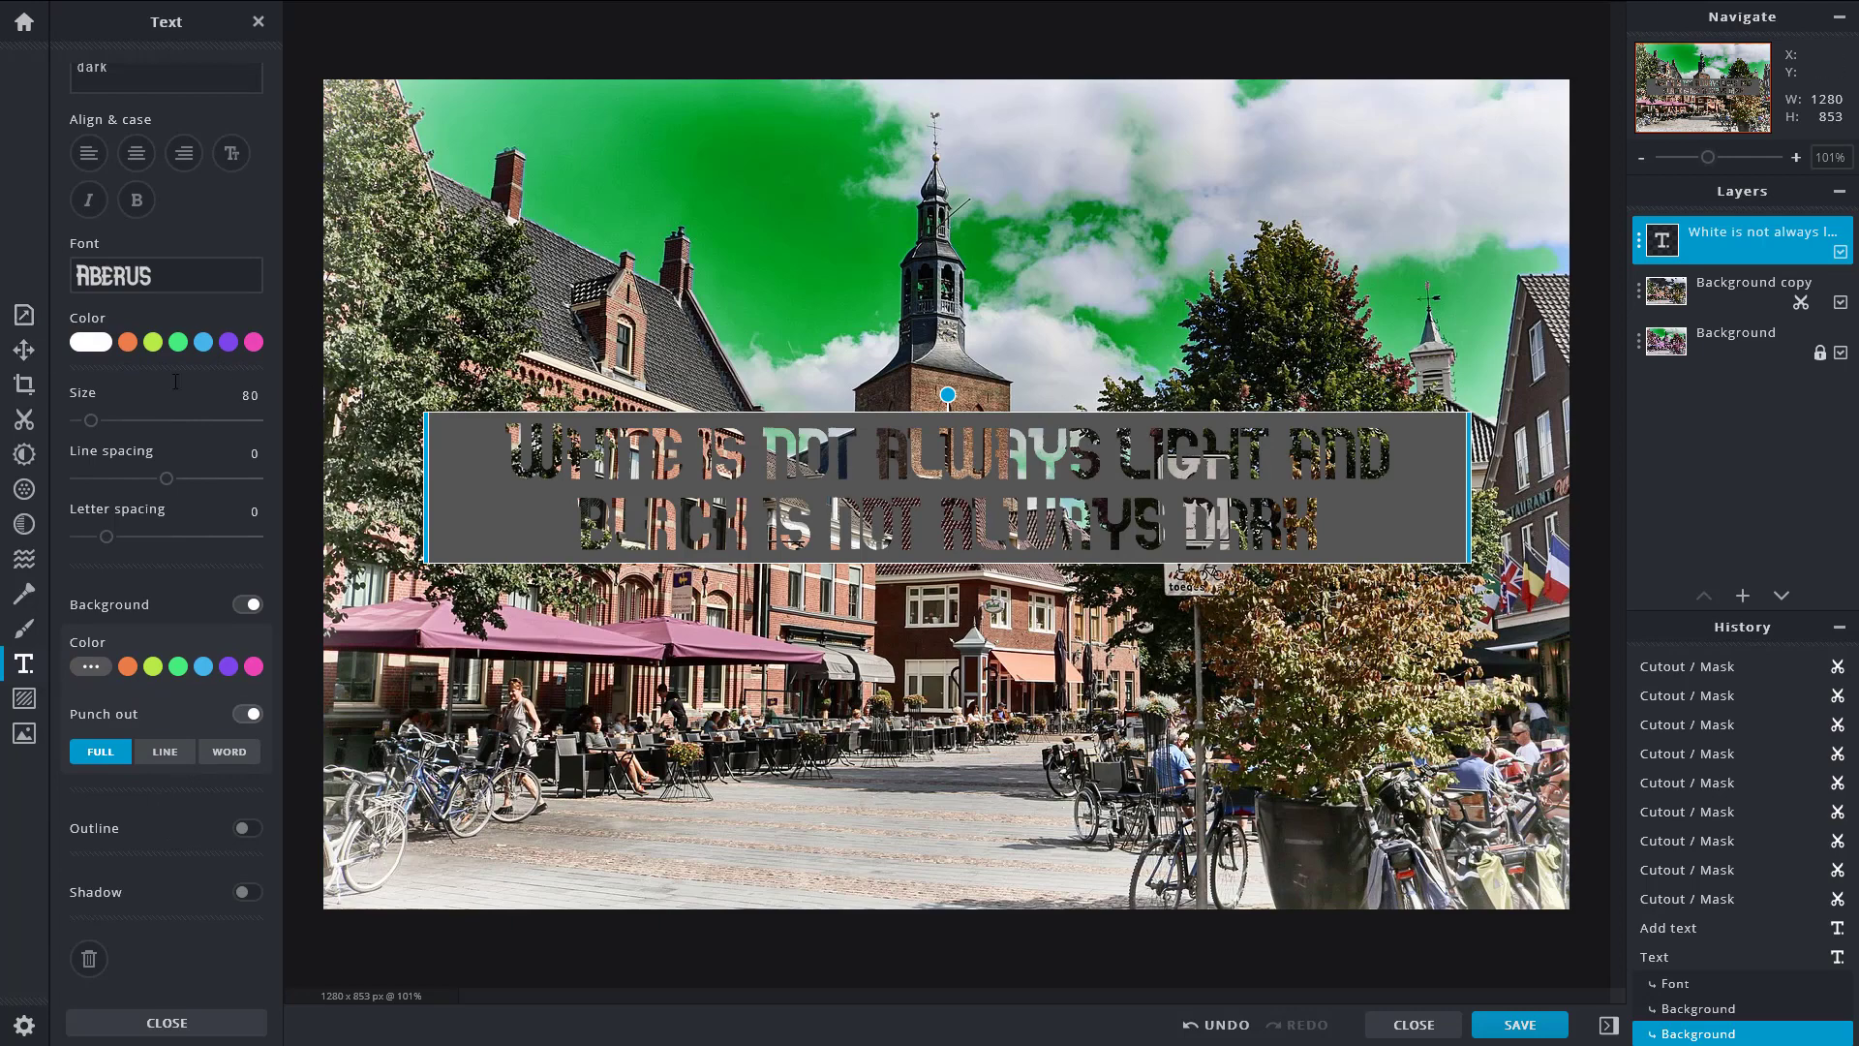
Step: Arrange the text banner across the photo's sky, about 988 px wide, at about 24 from the top and 137 from the left
{"action": "left_click", "coordinate": [24, 350]}
{"action": "left_click_drag", "start_coordinate": [1013, 488], "coordinate": [998, 149]}
{"action": "left_click", "coordinate": [1363, 892]}
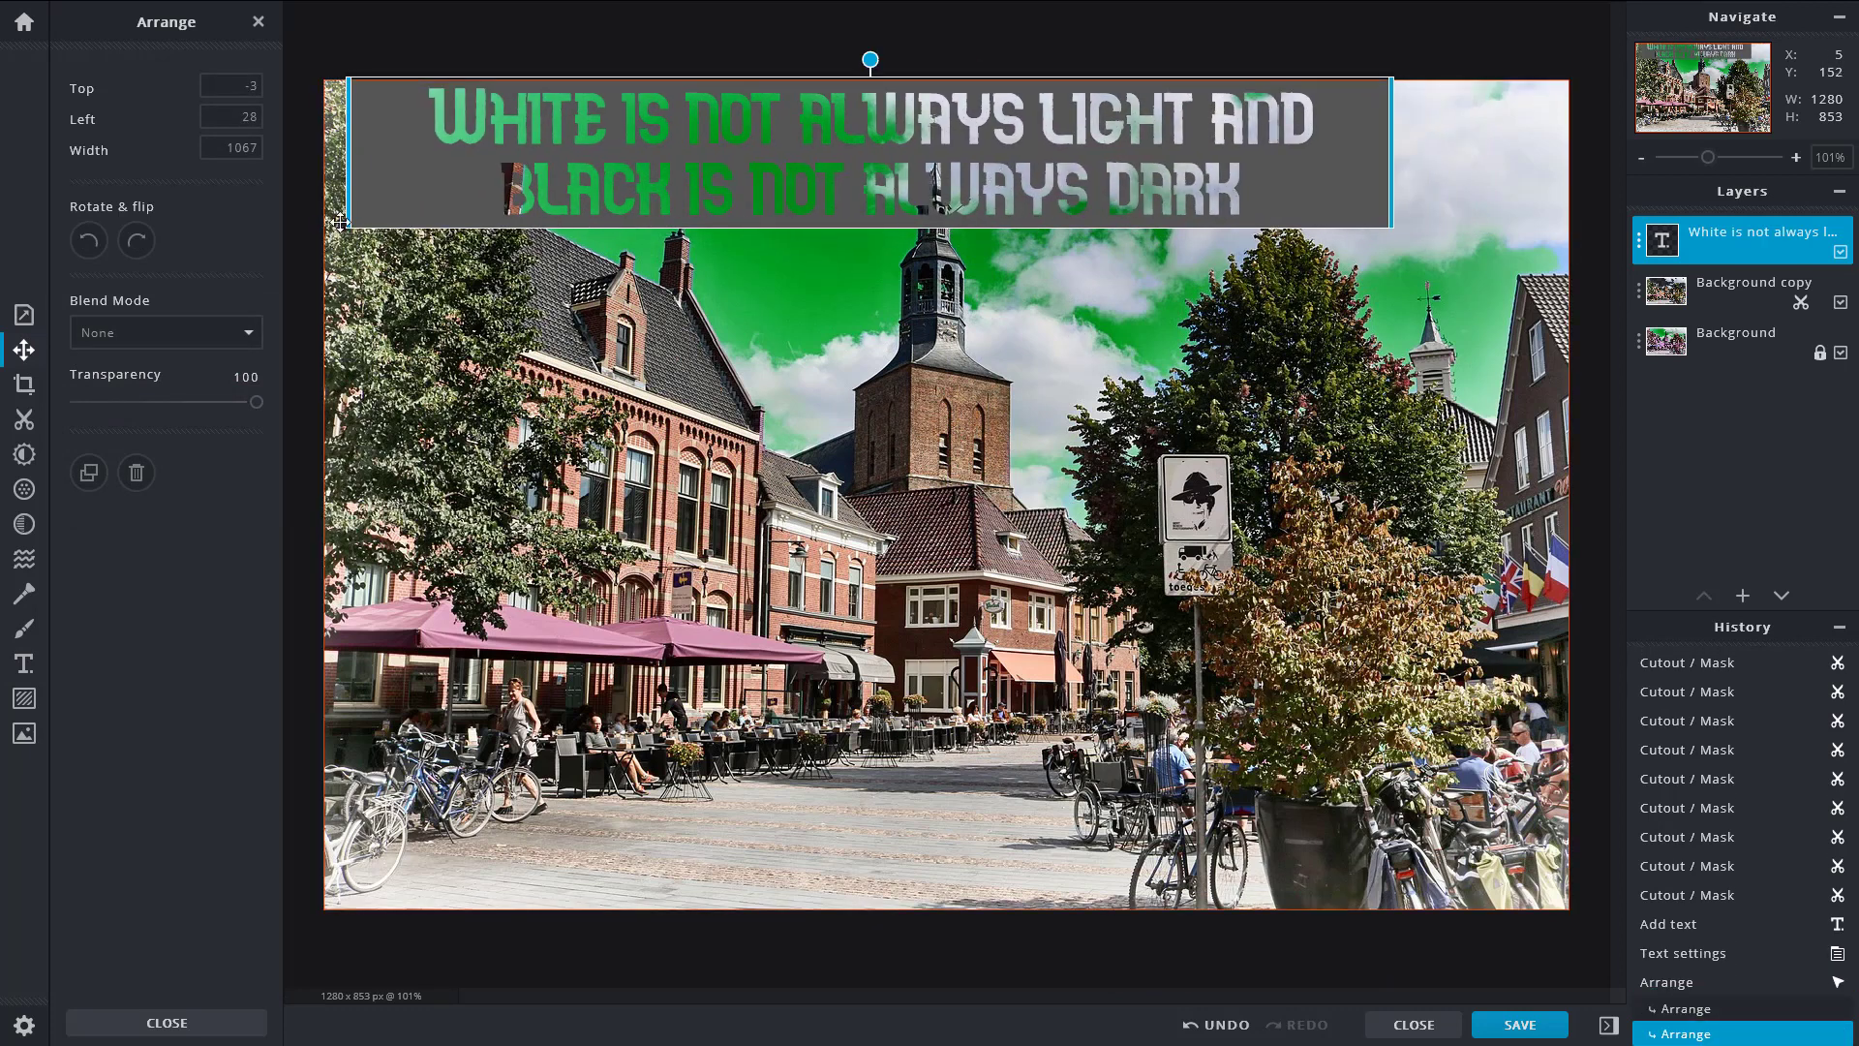
{"action": "left_click_drag", "start_coordinate": [349, 191], "coordinate": [429, 190]}
{"action": "left_click_drag", "start_coordinate": [1161, 131], "coordinate": [1192, 158]}
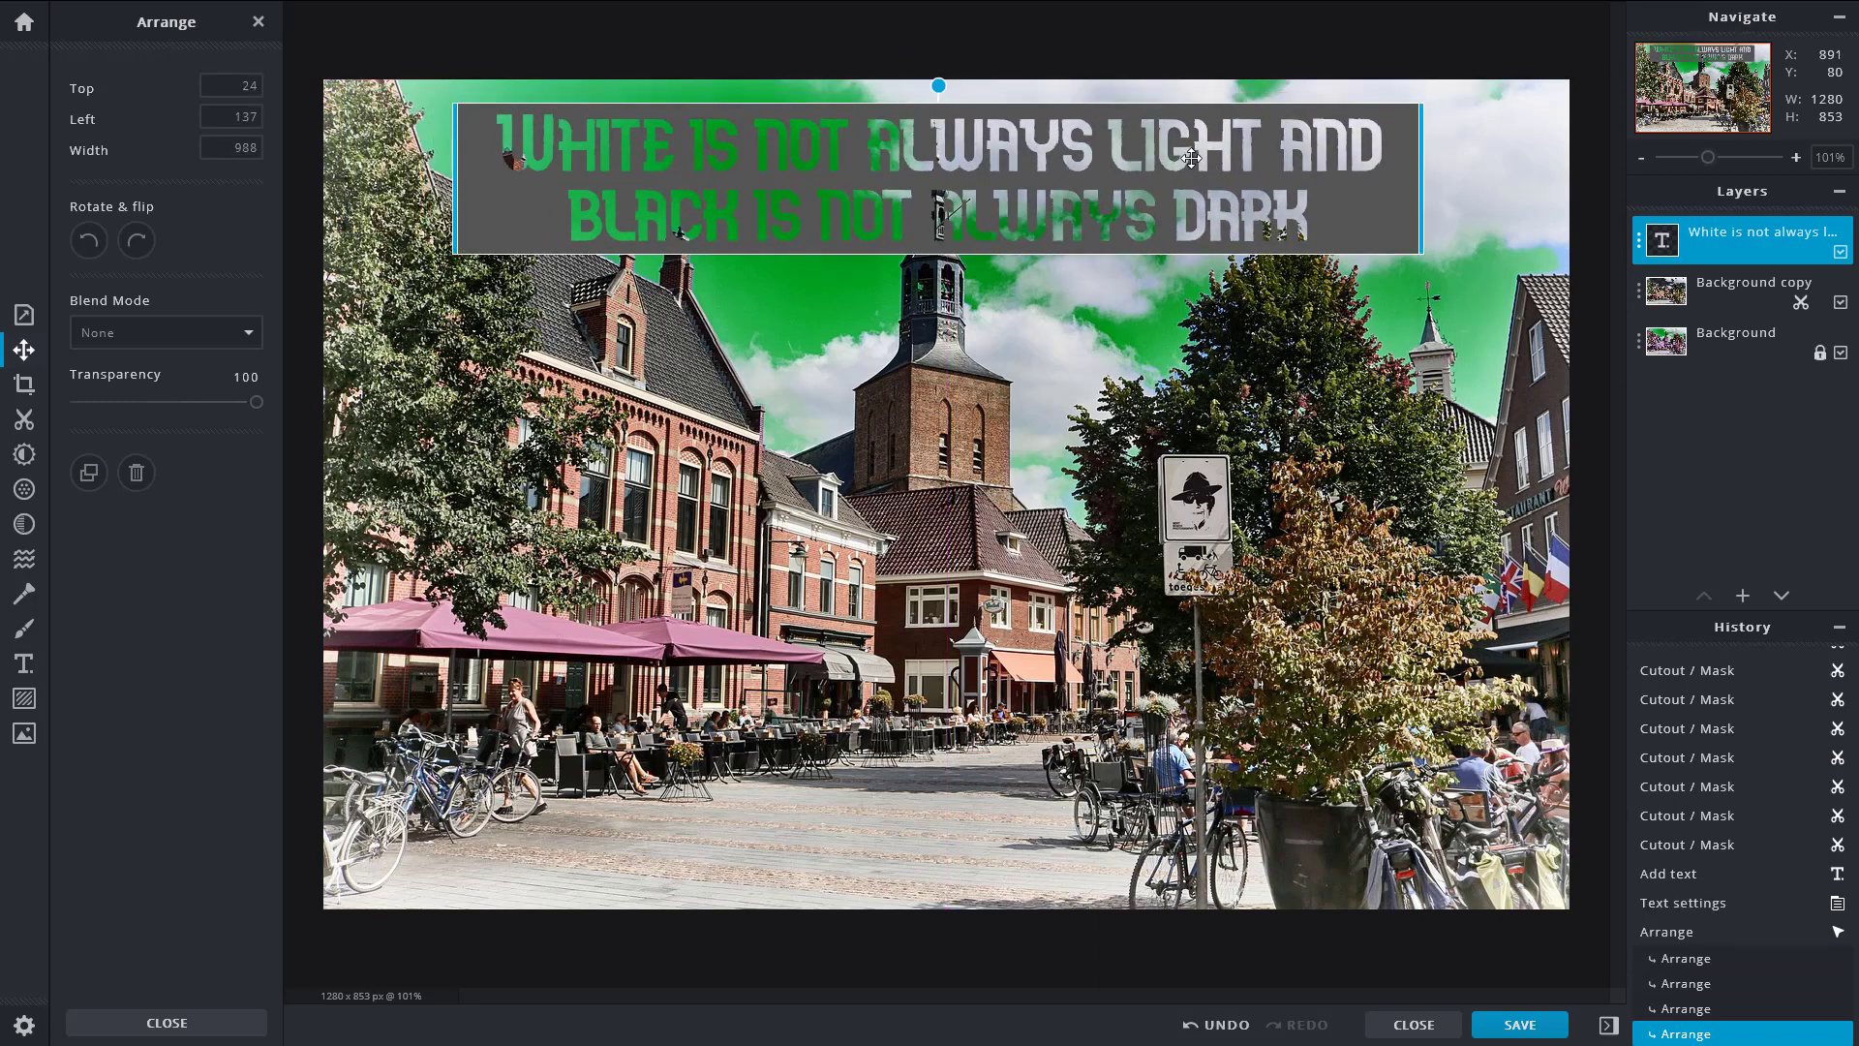